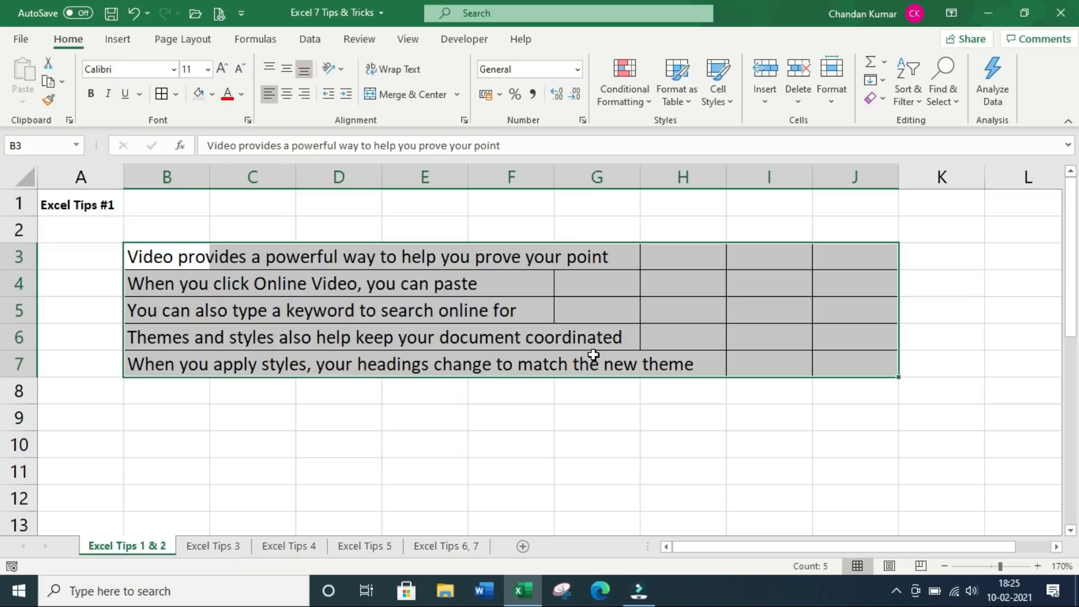
Select the five sentences in B3:J7 and open Format Cells on its Alignment tab
{"action": "left_click", "coordinate": [406, 331]}
{"action": "left_click_drag", "start_coordinate": [159, 250], "coordinate": [832, 360]}
{"action": "left_click", "coordinate": [60, 41]}
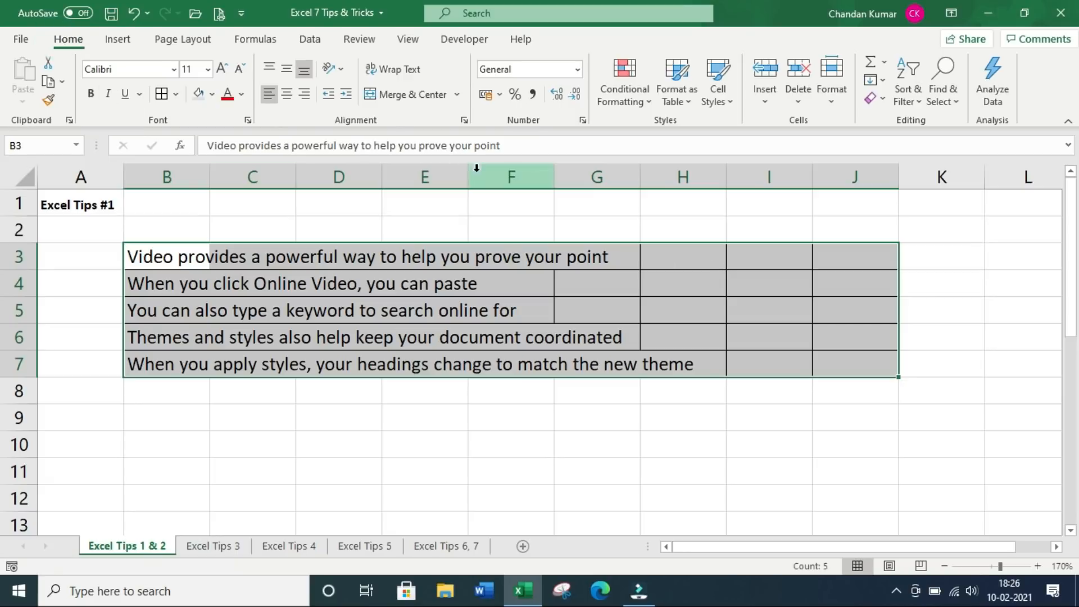
{"action": "left_click", "coordinate": [464, 120]}
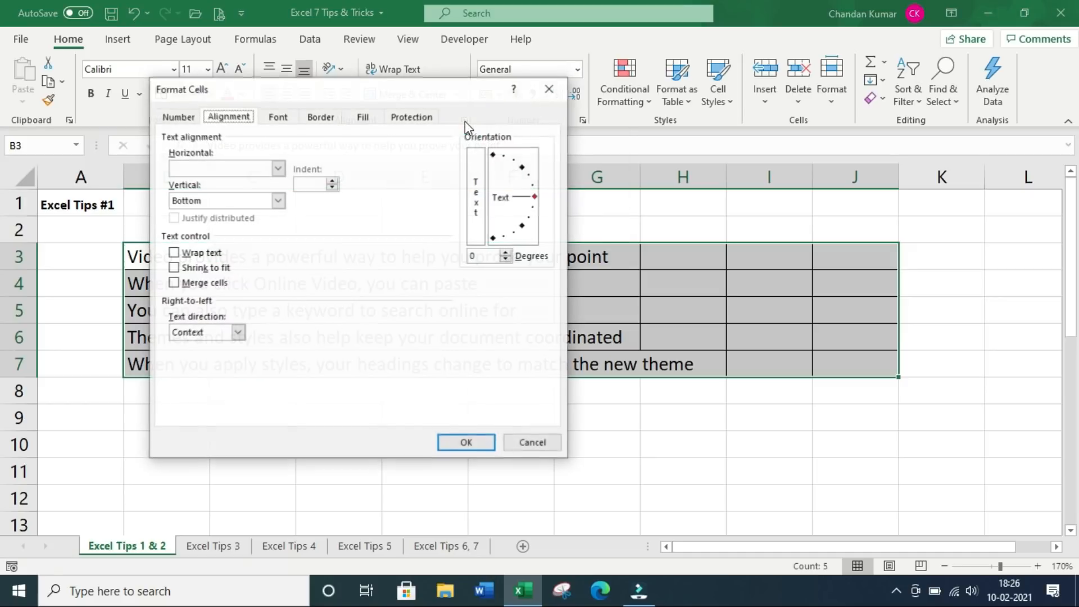
Set Horizontal alignment to Center Across Selection for B3:J7 and apply it
{"action": "left_click", "coordinate": [232, 118]}
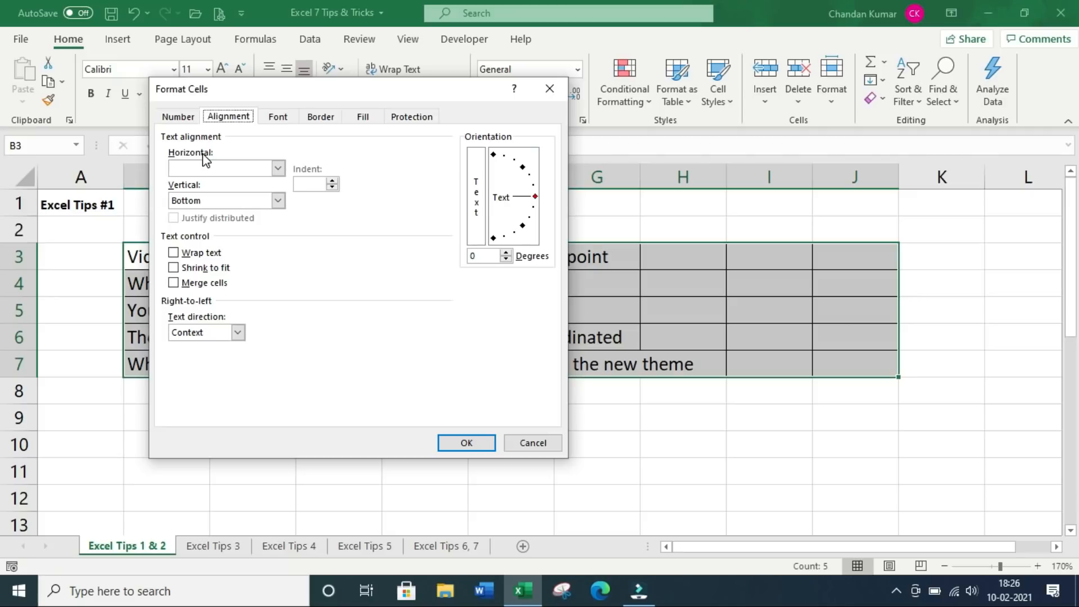
{"action": "left_click", "coordinate": [278, 169]}
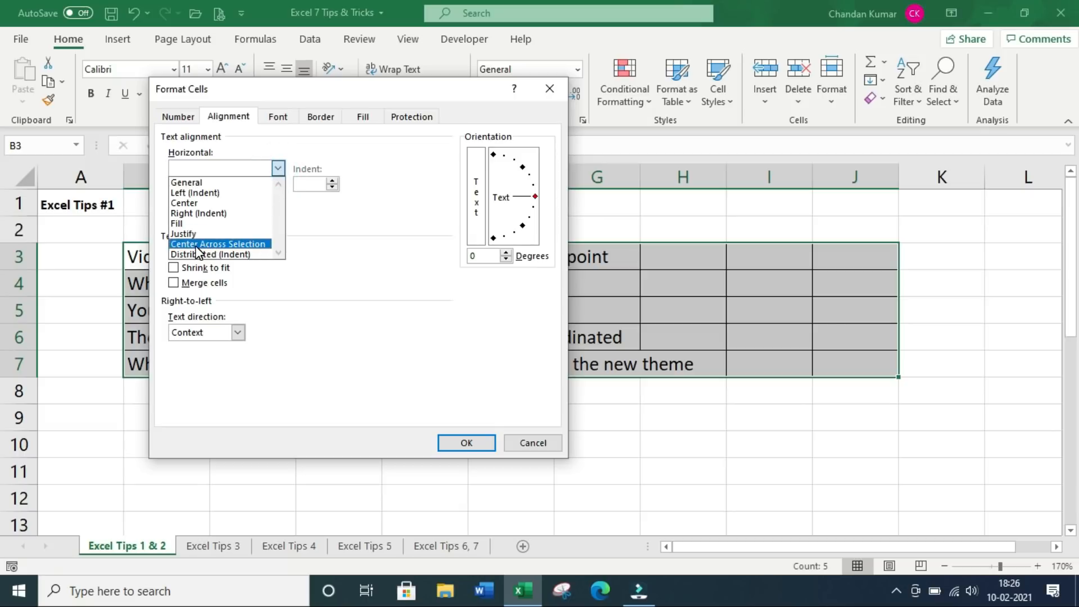
{"action": "left_click", "coordinate": [268, 243]}
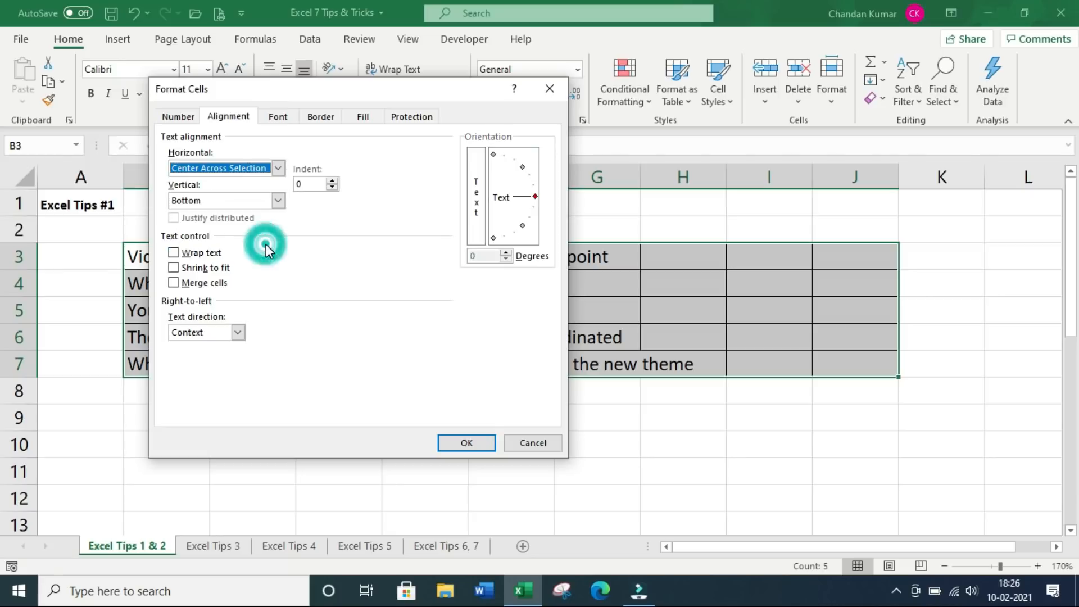
{"action": "left_click", "coordinate": [468, 442]}
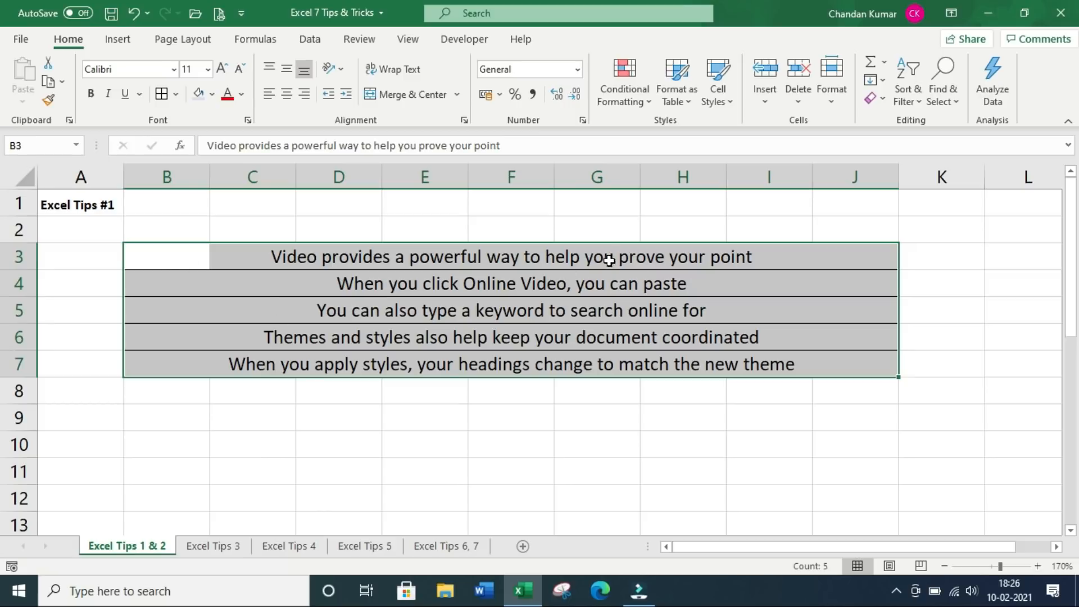
{"action": "left_click_drag", "start_coordinate": [609, 256], "coordinate": [607, 357]}
Check that cells C3, D3, E3 and C4–C7 beside the centred text are empty
{"action": "left_click", "coordinate": [491, 397]}
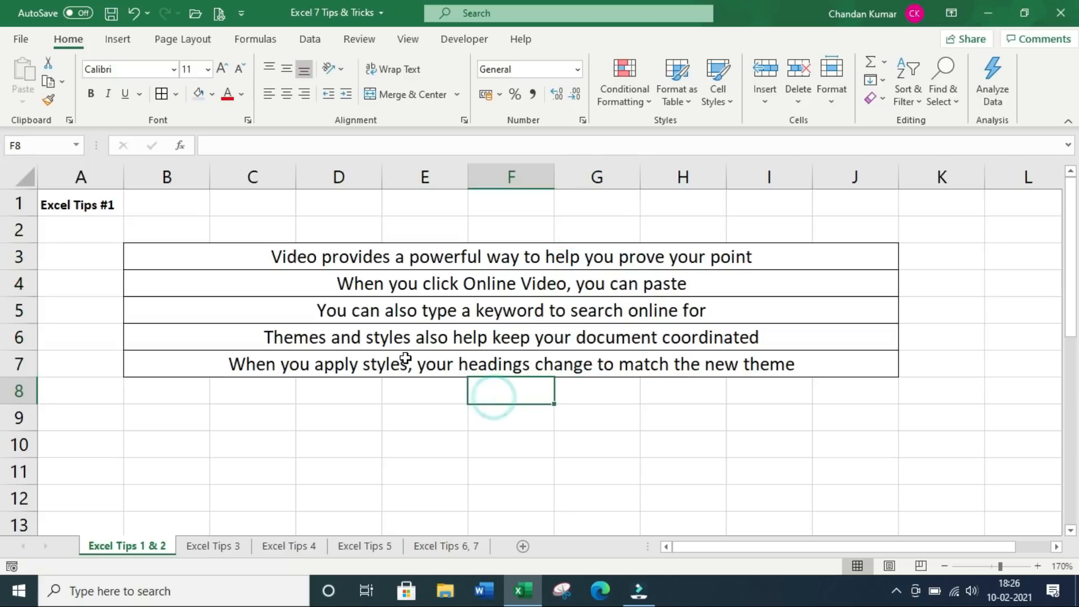
{"action": "left_click", "coordinate": [285, 256]}
{"action": "left_click", "coordinate": [331, 256]}
{"action": "left_click", "coordinate": [390, 259]}
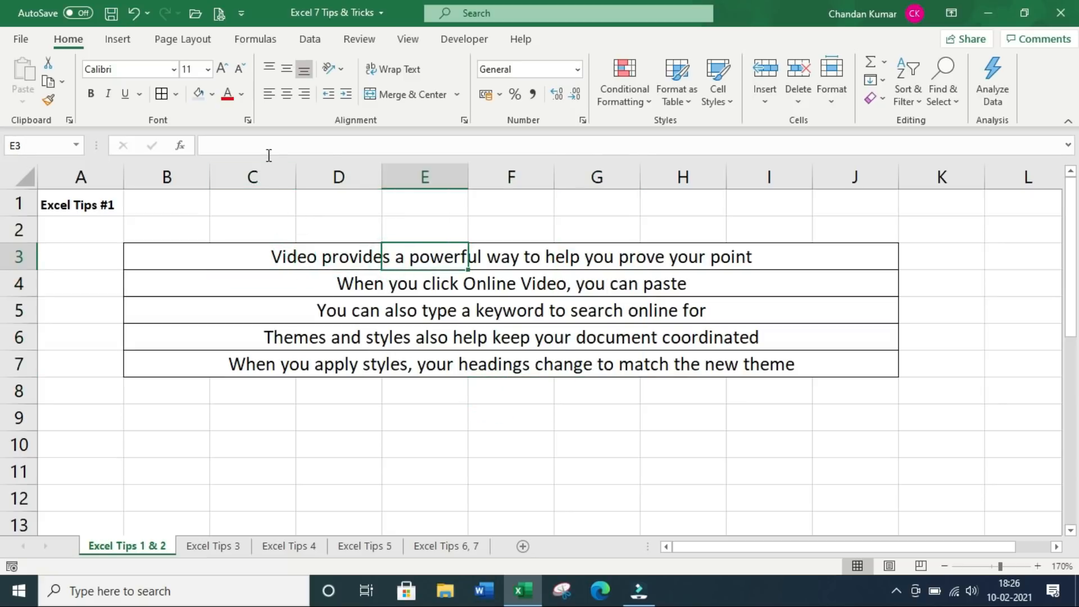
{"action": "left_click", "coordinate": [237, 272]}
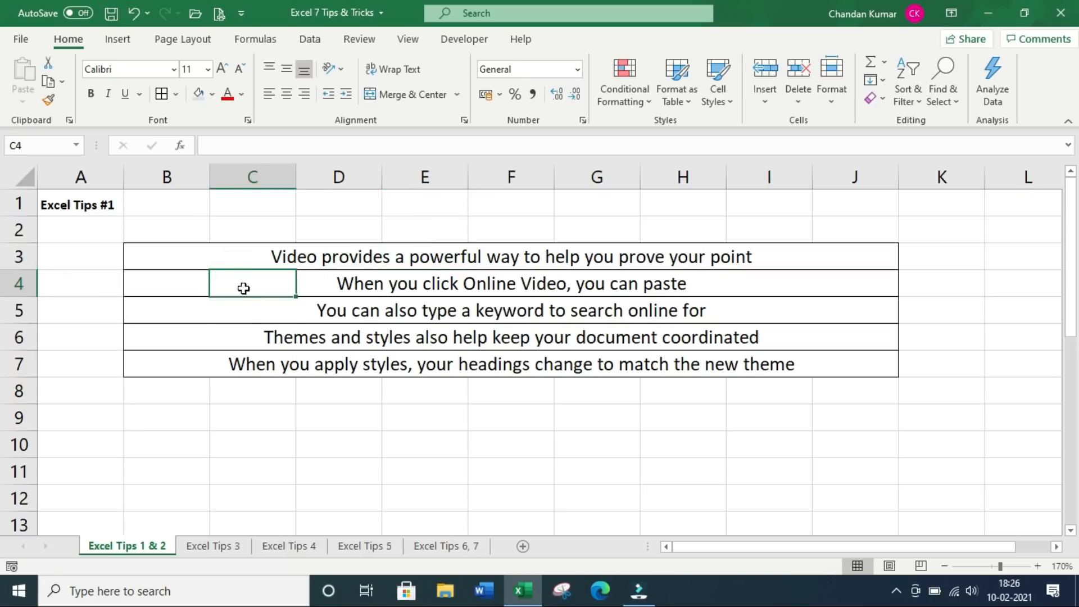
{"action": "left_click", "coordinate": [243, 311]}
{"action": "left_click", "coordinate": [243, 336]}
{"action": "left_click", "coordinate": [242, 353]}
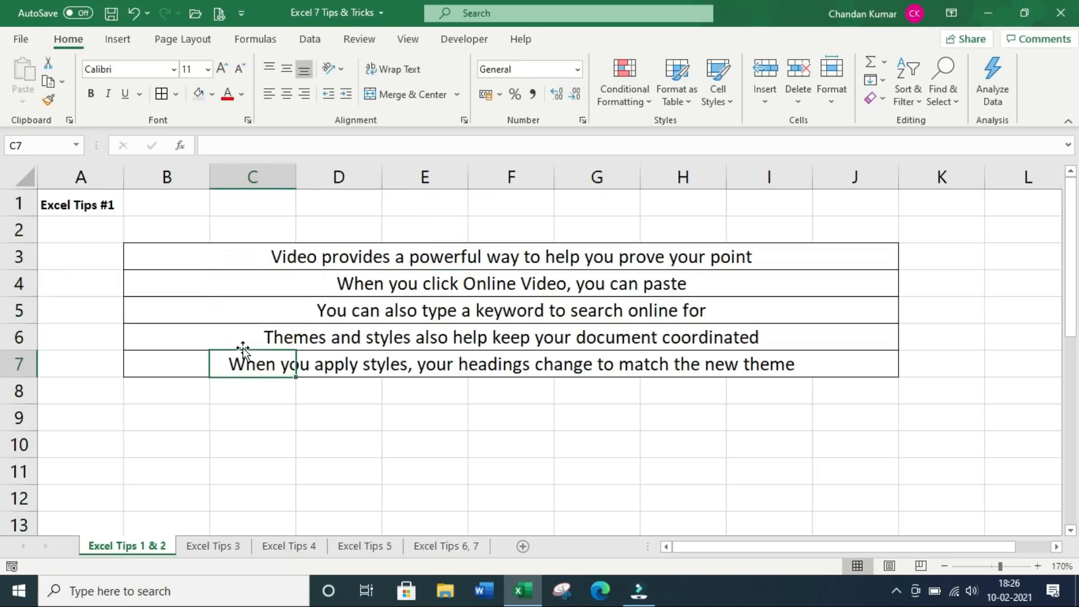
Show the sentences still live in B3:B7 while cells through column I stay empty
{"action": "left_click", "coordinate": [189, 259]}
{"action": "left_click", "coordinate": [169, 289]}
{"action": "key", "text": "Down"}
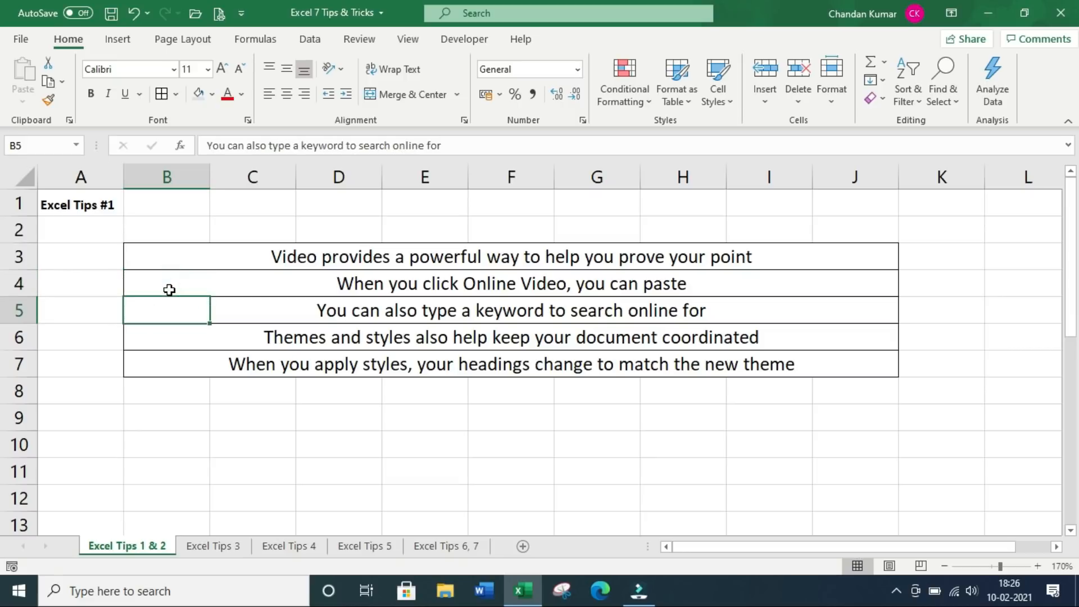
{"action": "key", "text": "Down"}
{"action": "key", "text": "Down"}
{"action": "key", "text": "Up"}
{"action": "key", "text": "Up"}
{"action": "key", "text": "Up"}
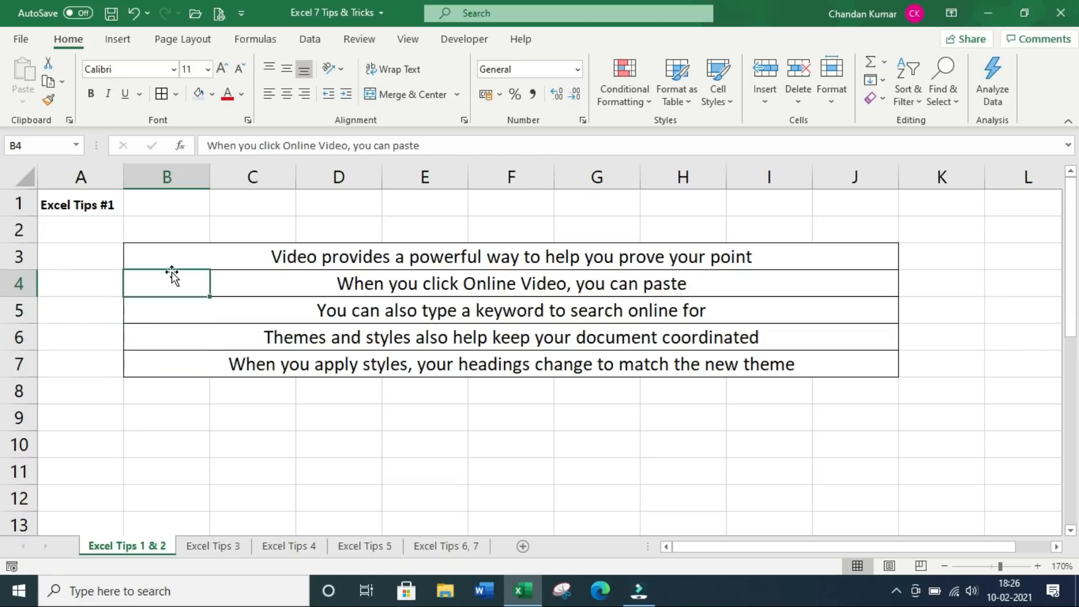
{"action": "key", "text": "Up"}
{"action": "key", "text": "Down"}
{"action": "key", "text": "Down"}
{"action": "key", "text": "Down"}
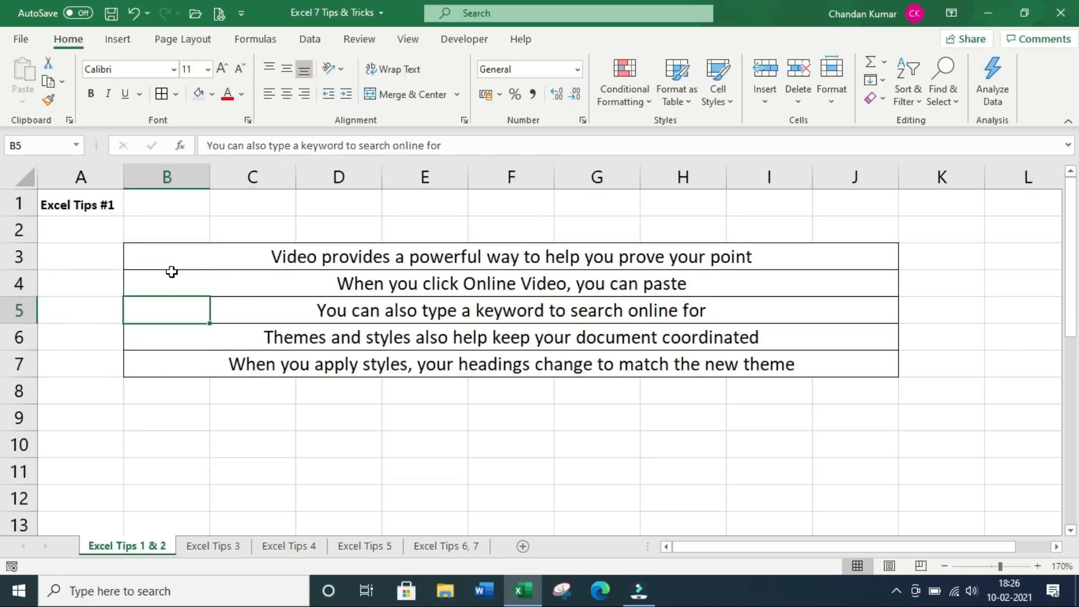
{"action": "left_click_drag", "start_coordinate": [173, 257], "coordinate": [180, 366]}
{"action": "left_click_drag", "start_coordinate": [233, 256], "coordinate": [807, 373]}
{"action": "left_click", "coordinate": [761, 365]}
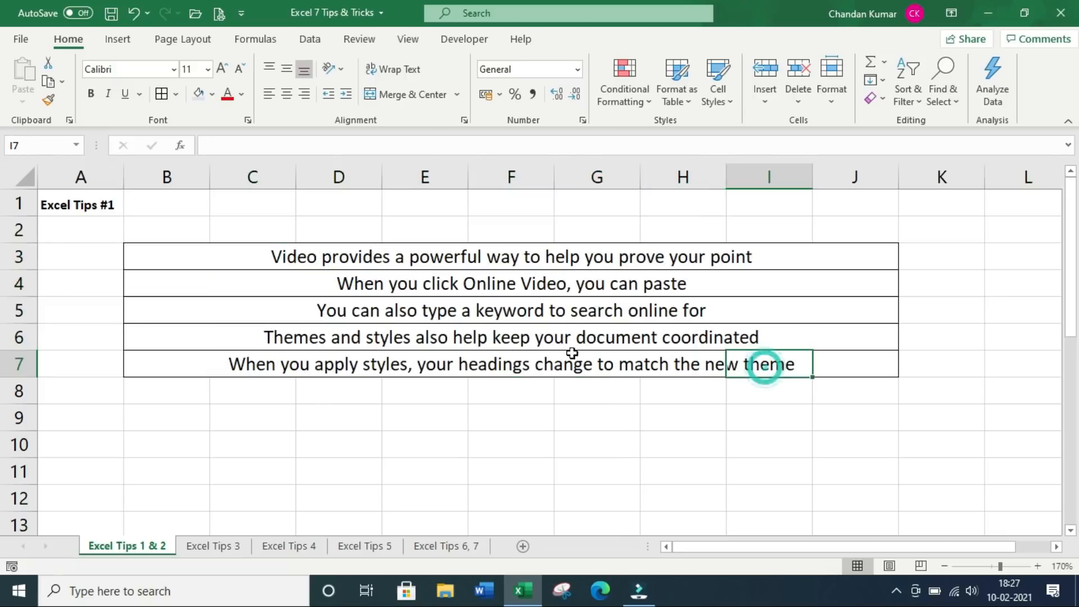
{"action": "left_click", "coordinate": [499, 356]}
{"action": "left_click", "coordinate": [488, 335]}
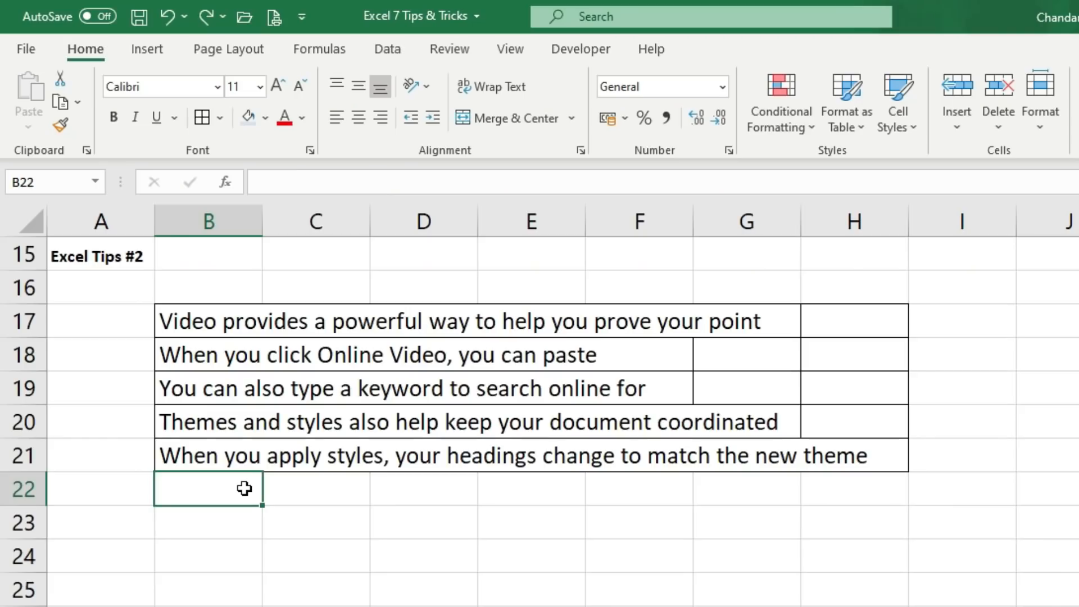
Merge and centre row 17's sentence across B17:H17 into a single cell
{"action": "left_click_drag", "start_coordinate": [188, 310], "coordinate": [194, 461]}
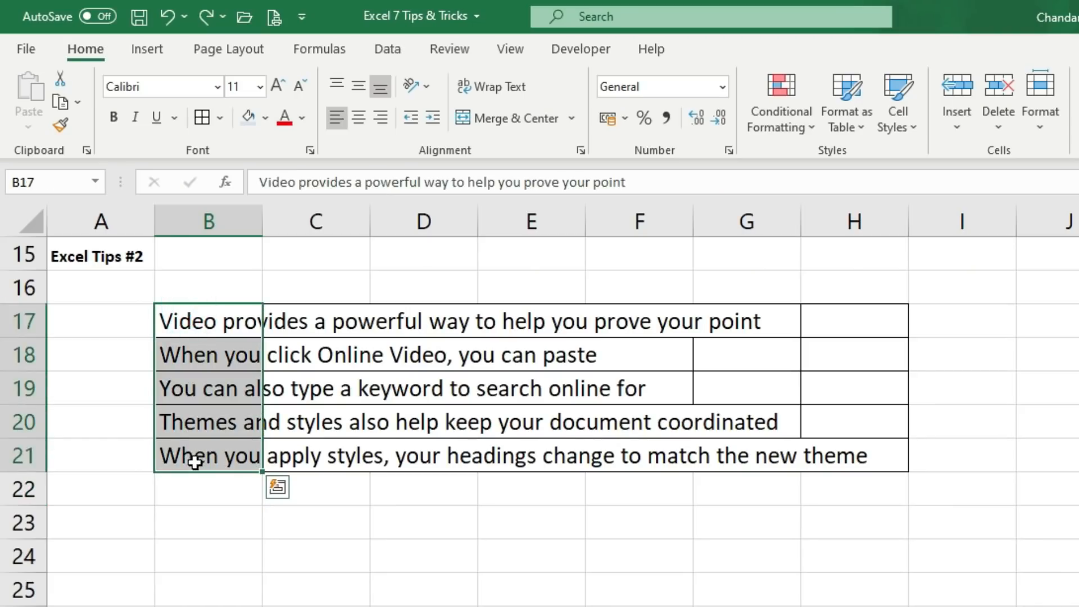
{"action": "left_click_drag", "start_coordinate": [201, 318], "coordinate": [896, 318]}
{"action": "left_click_drag", "start_coordinate": [215, 355], "coordinate": [865, 357]}
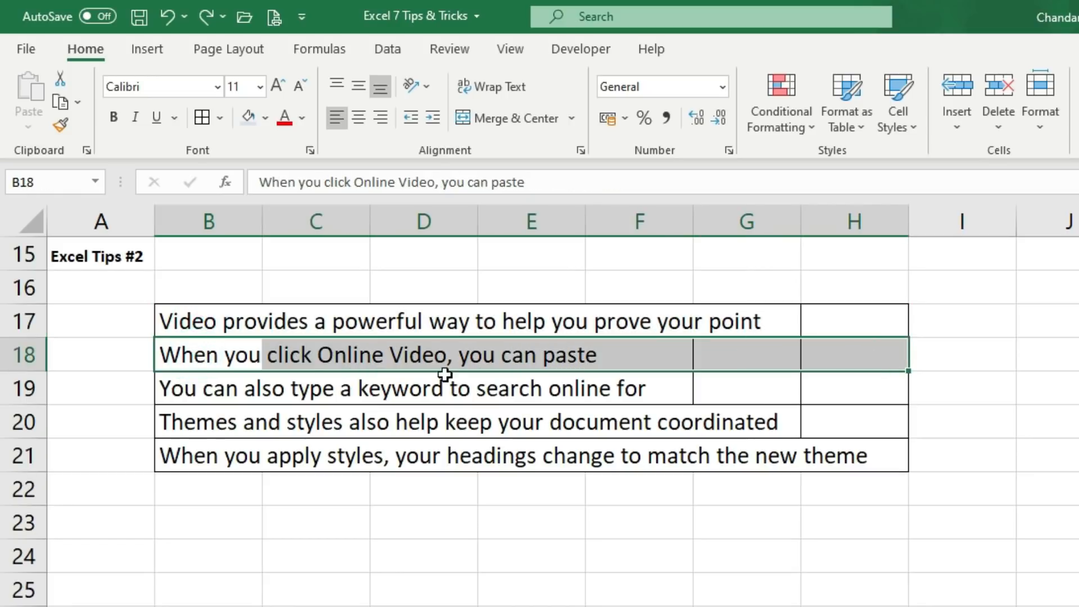
{"action": "left_click", "coordinate": [161, 388]}
{"action": "left_click_drag", "start_coordinate": [212, 393], "coordinate": [831, 388]}
{"action": "left_click", "coordinate": [204, 323]}
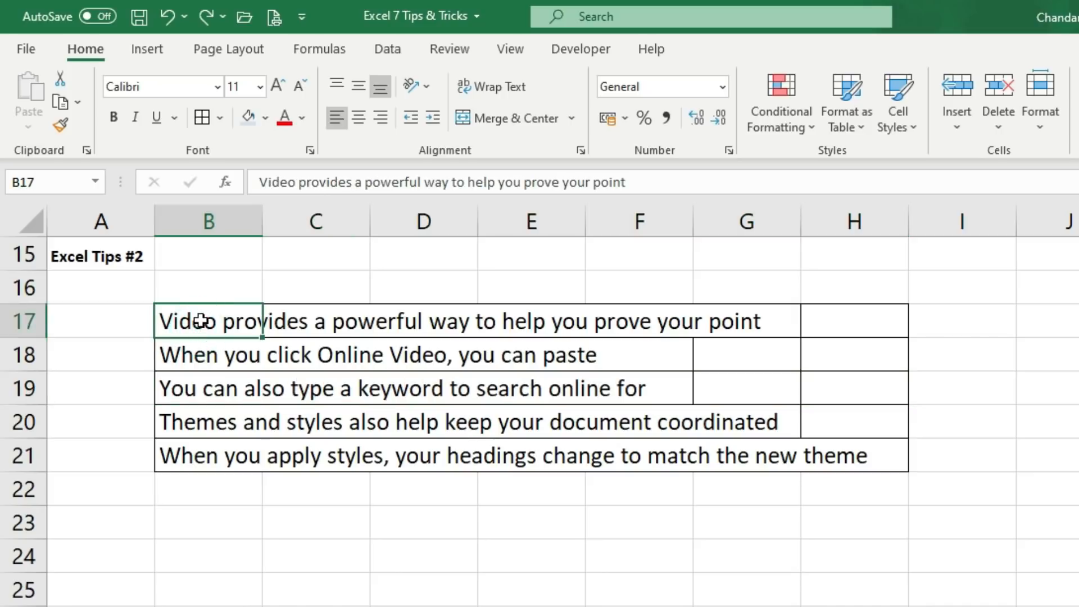
{"action": "left_click_drag", "start_coordinate": [202, 320], "coordinate": [833, 320]}
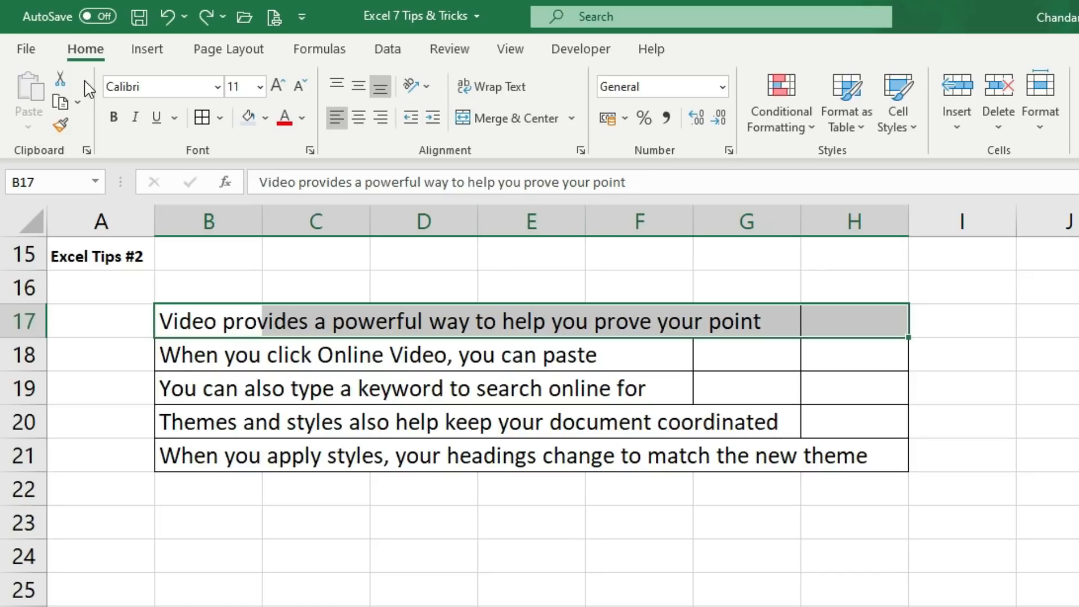
{"action": "left_click", "coordinate": [503, 120]}
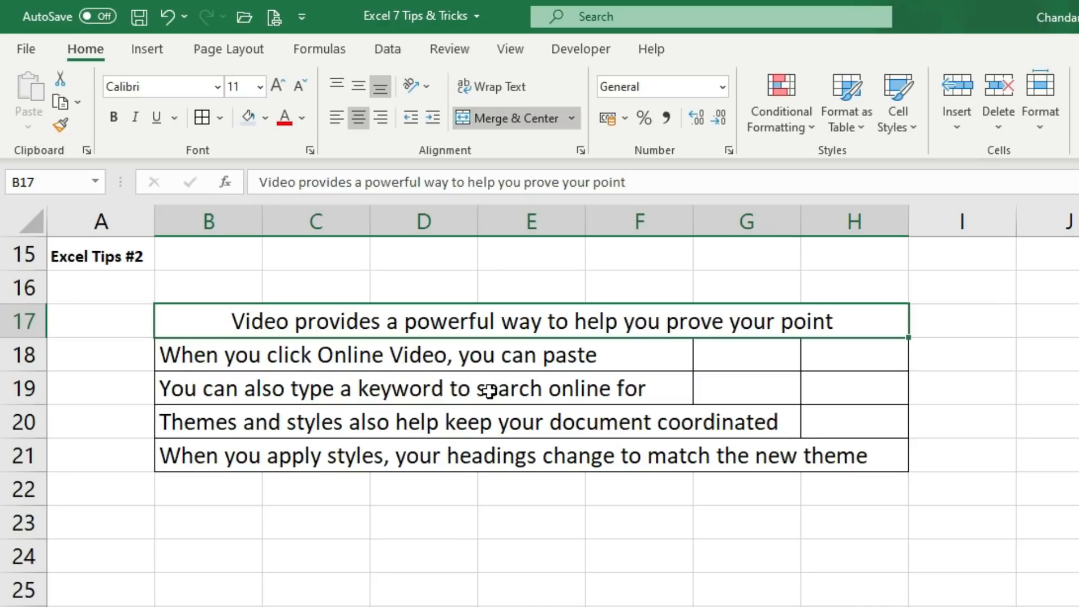
{"action": "left_click", "coordinate": [377, 396]}
Merge and centre the second sentence across B18:H18
{"action": "left_click", "coordinate": [173, 357]}
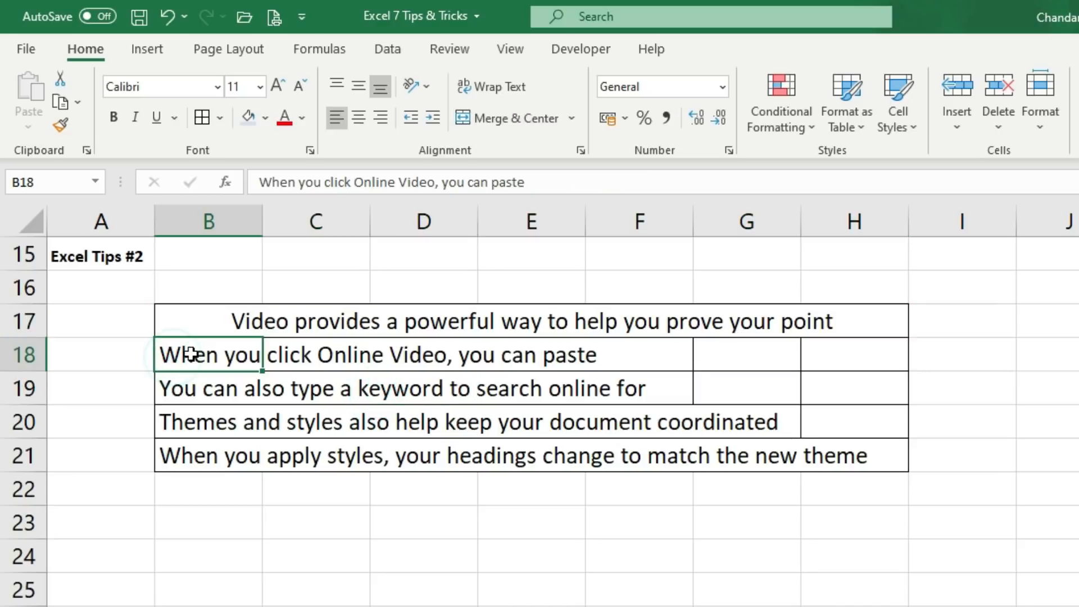
{"action": "left_click_drag", "start_coordinate": [200, 351], "coordinate": [839, 351]}
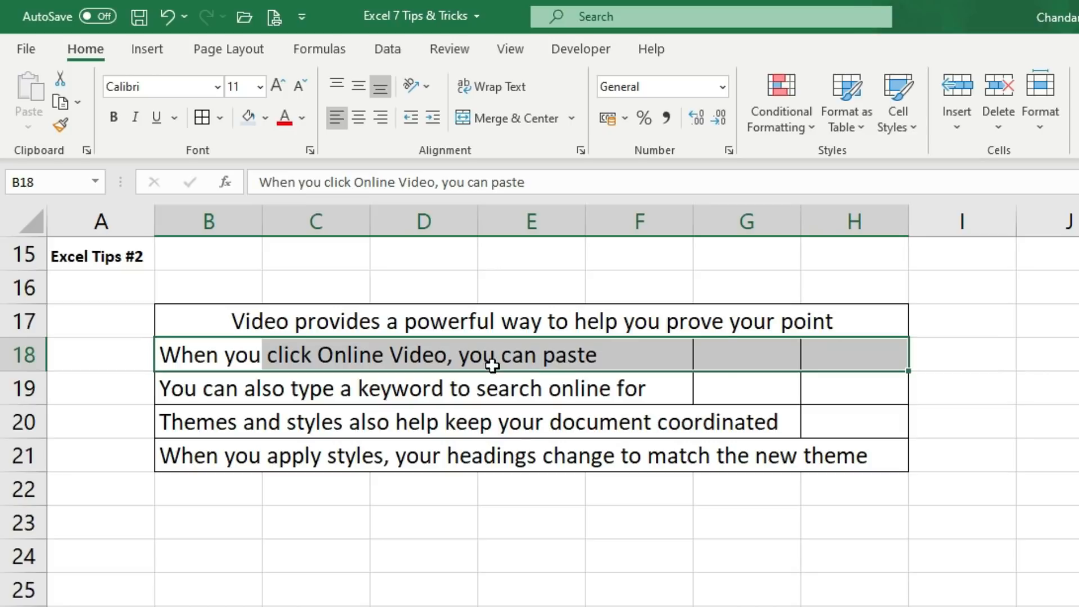
{"action": "left_click", "coordinate": [508, 118]}
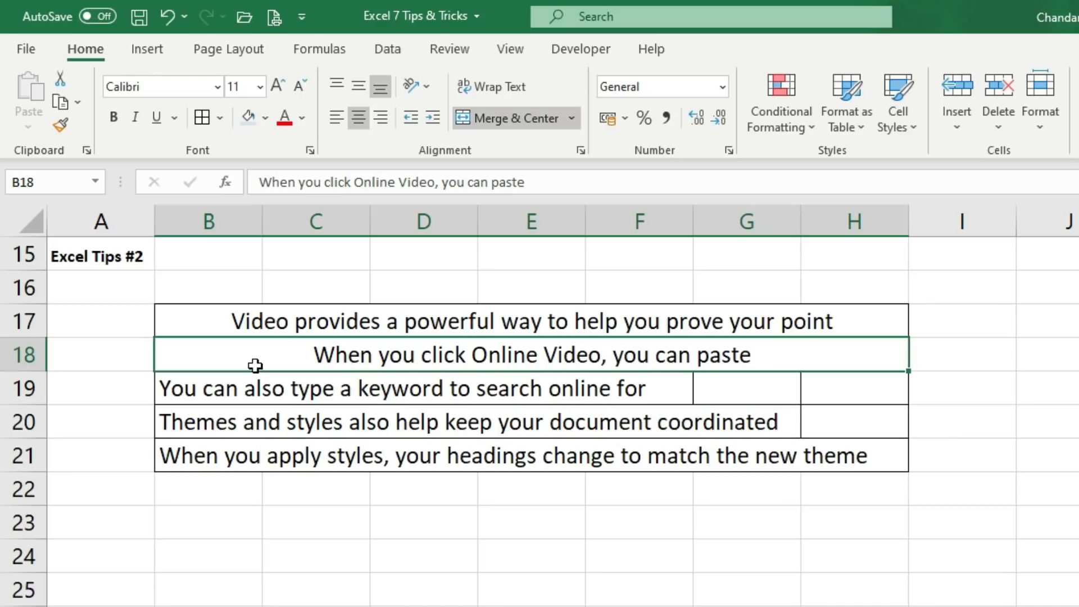
Undo both merges with Ctrl+Z and select the whole table B17:H21
{"action": "key", "text": "ctrl+z"}
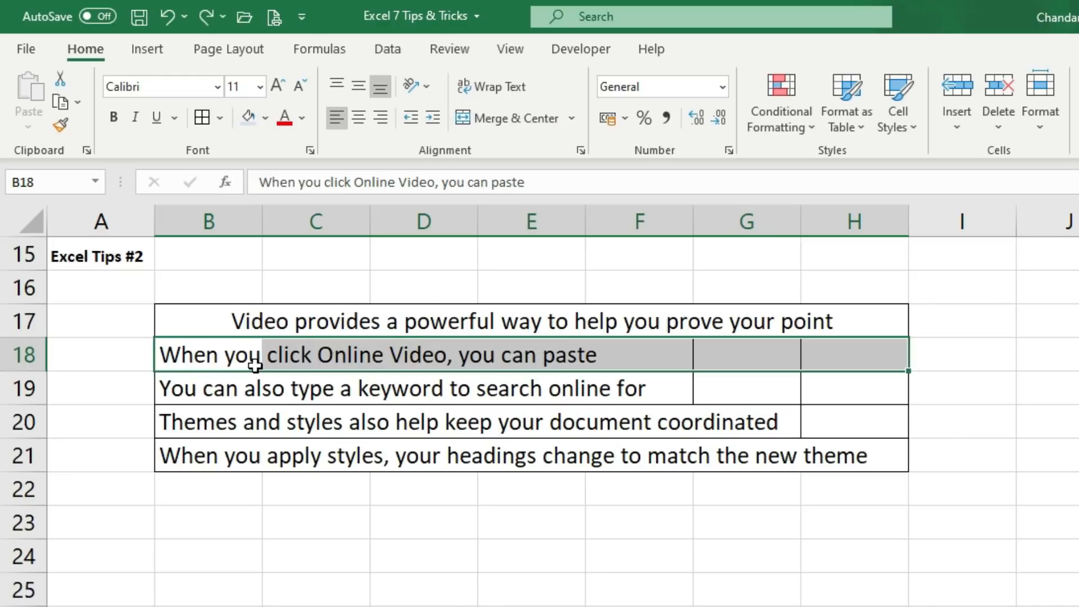
{"action": "key", "text": "ctrl+z"}
{"action": "left_click", "coordinate": [241, 390]}
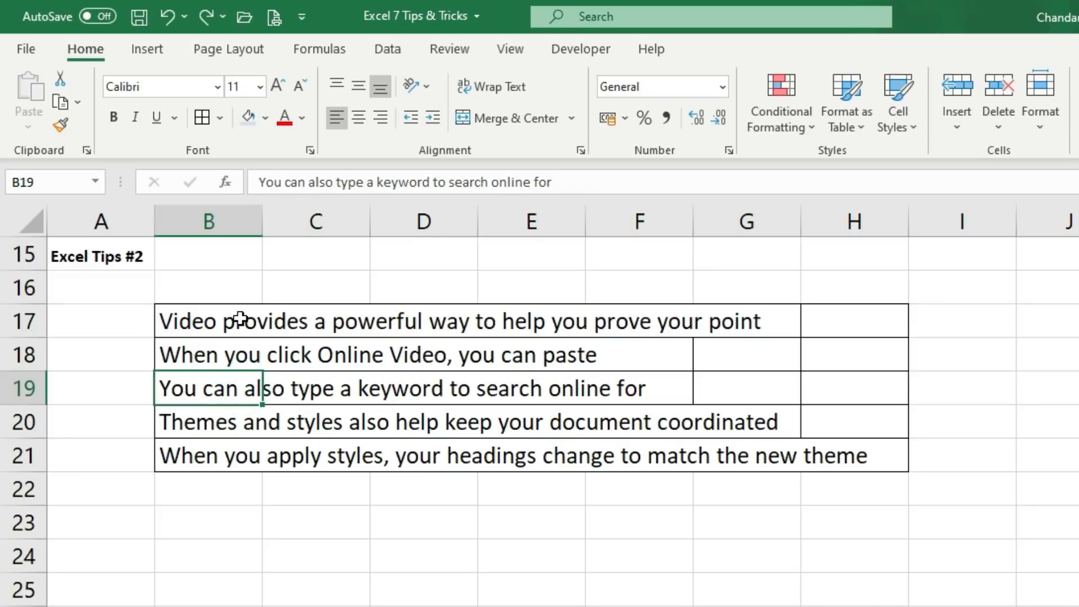
{"action": "left_click_drag", "start_coordinate": [241, 318], "coordinate": [214, 447]}
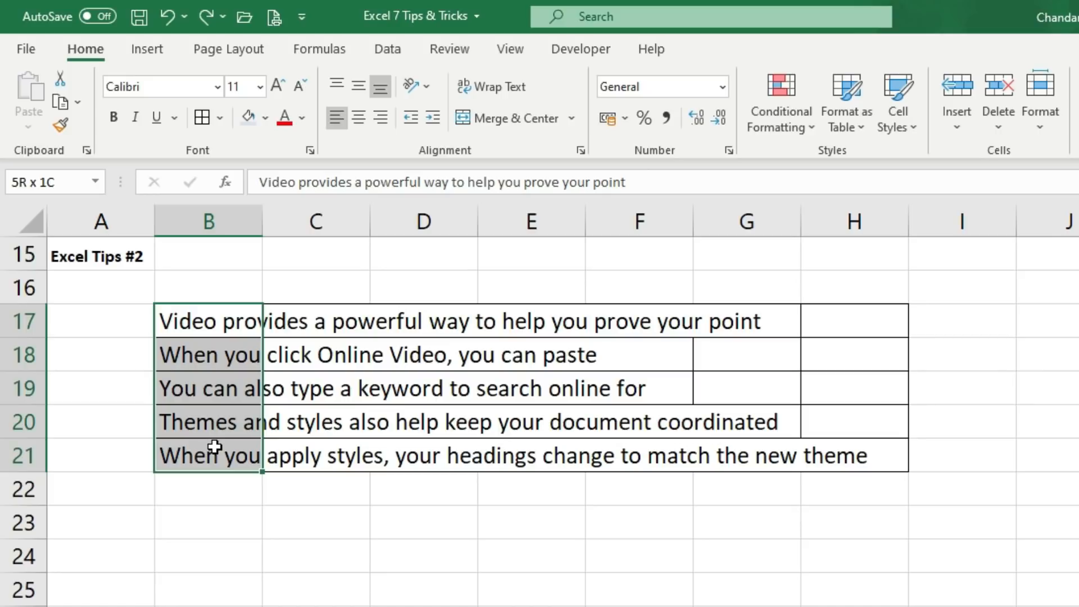
{"action": "left_click_drag", "start_coordinate": [215, 447], "coordinate": [833, 455]}
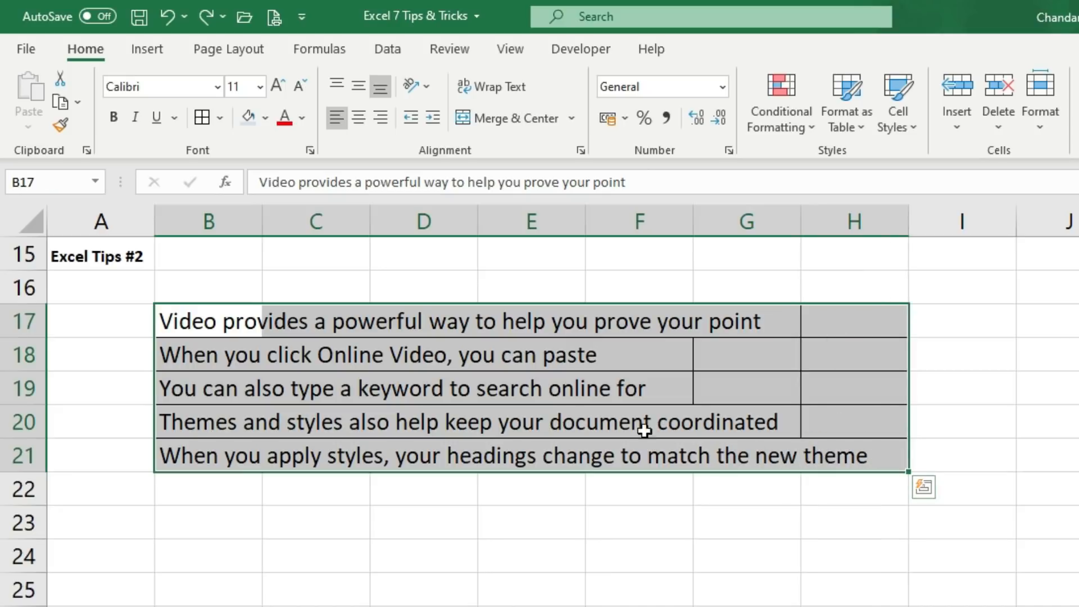
{"action": "left_click", "coordinate": [92, 56]}
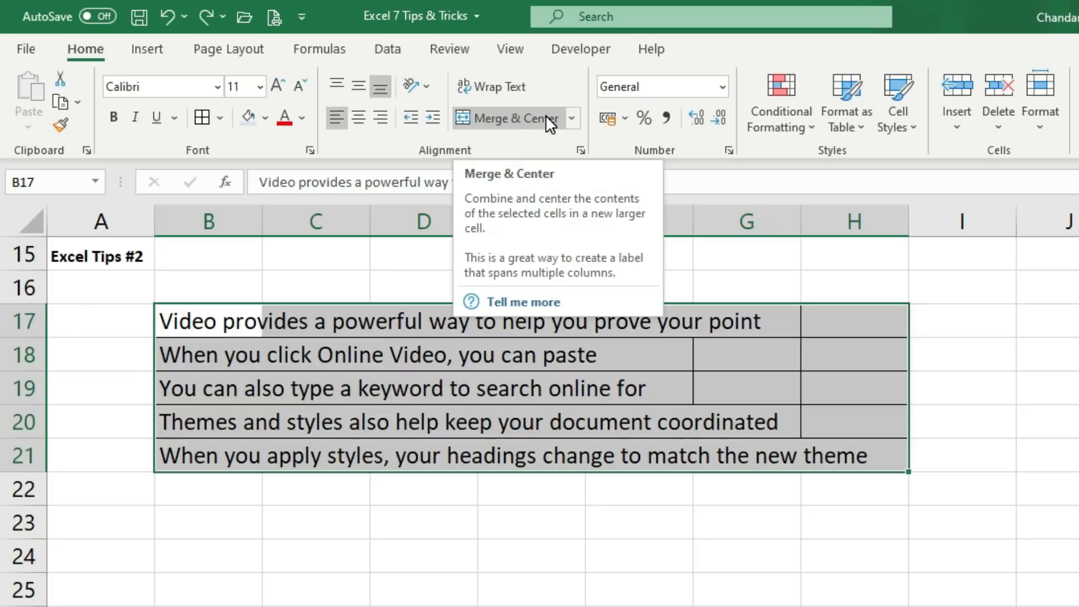
{"action": "left_click", "coordinate": [575, 117]}
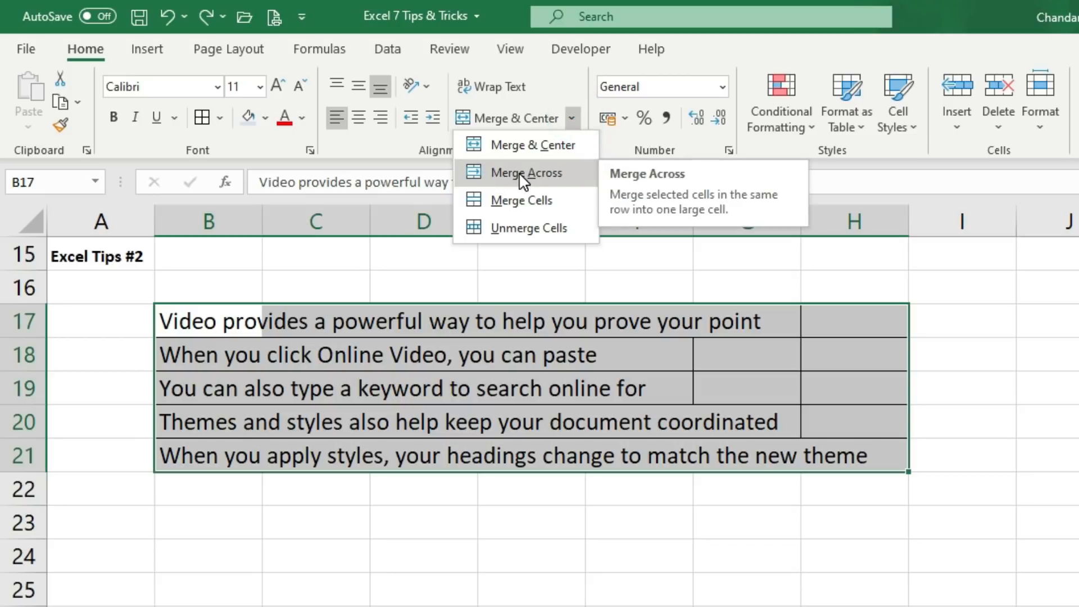
{"action": "left_click", "coordinate": [573, 174]}
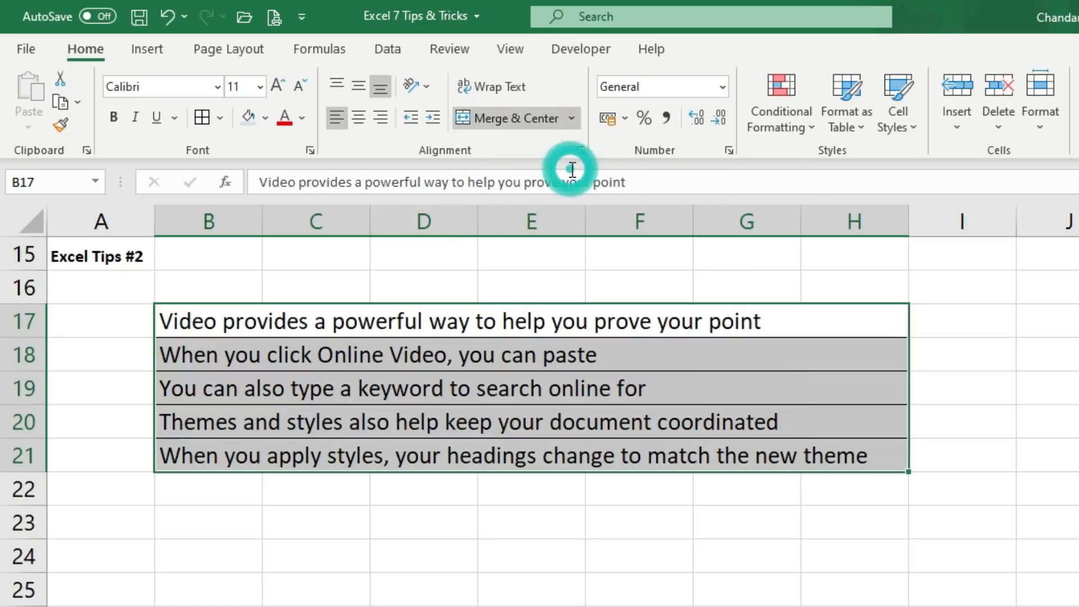
{"action": "left_click", "coordinate": [338, 522]}
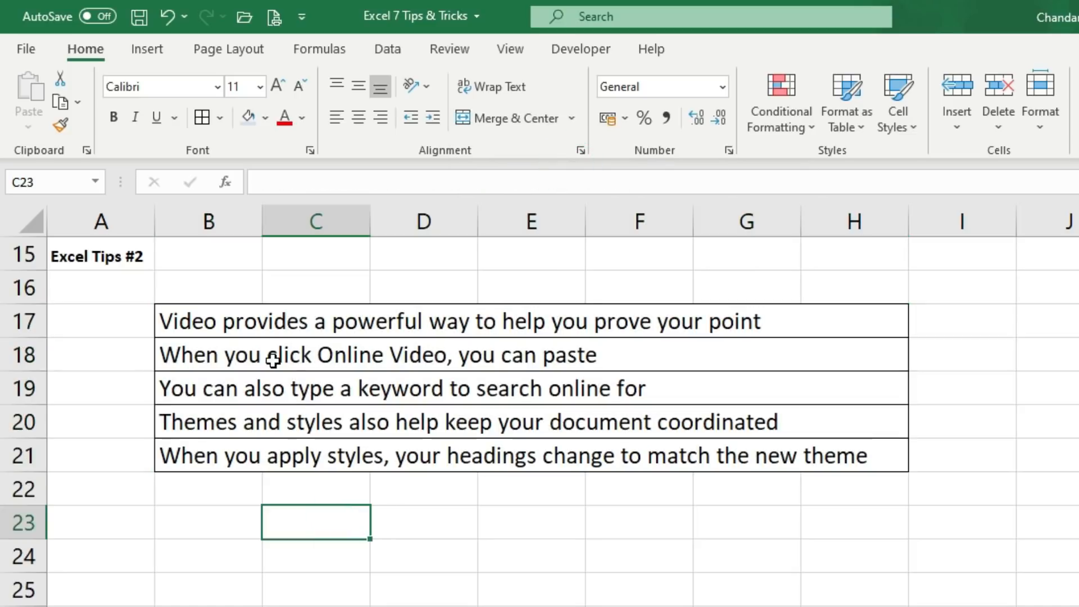
{"action": "left_click_drag", "start_coordinate": [217, 320], "coordinate": [223, 457]}
{"action": "left_click", "coordinate": [328, 362]}
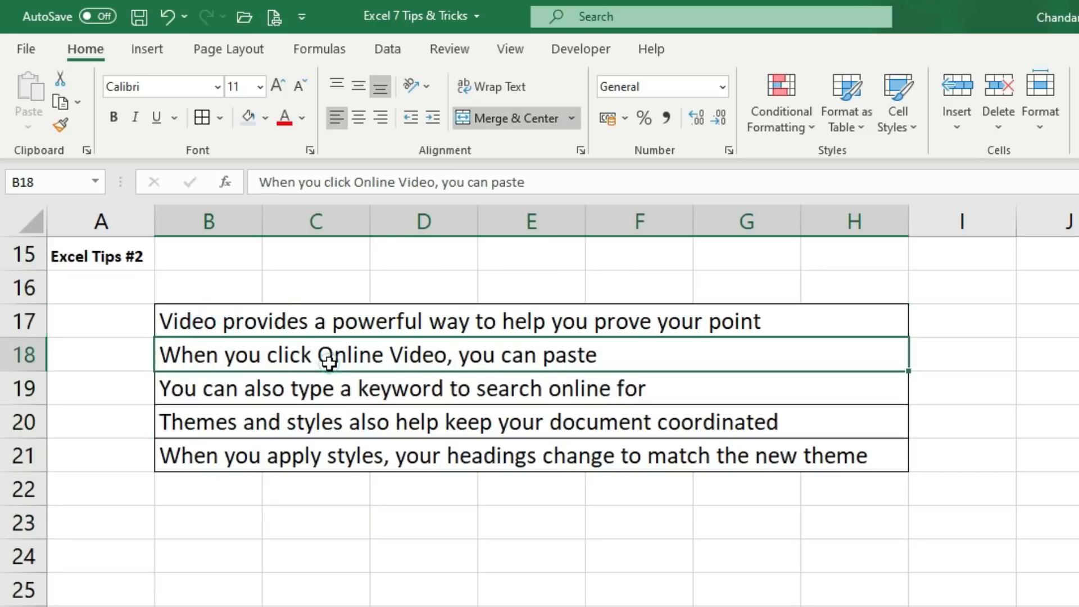
{"action": "left_click", "coordinate": [229, 313]}
{"action": "left_click", "coordinate": [650, 352]}
{"action": "left_click", "coordinate": [628, 392]}
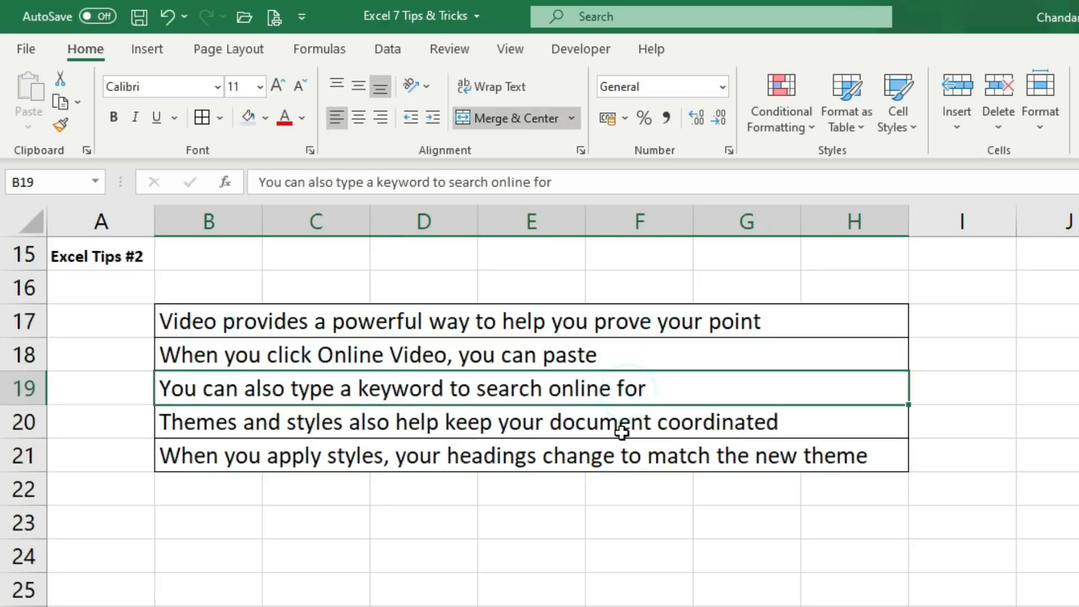
{"action": "left_click", "coordinate": [621, 425]}
{"action": "left_click", "coordinate": [621, 452]}
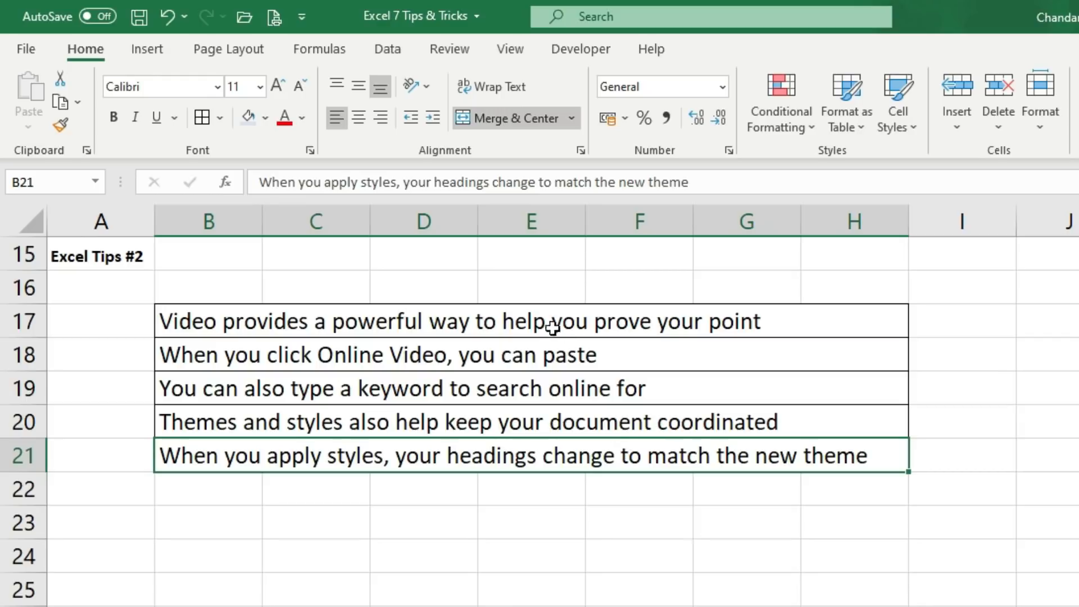
{"action": "left_click_drag", "start_coordinate": [545, 317], "coordinate": [539, 457]}
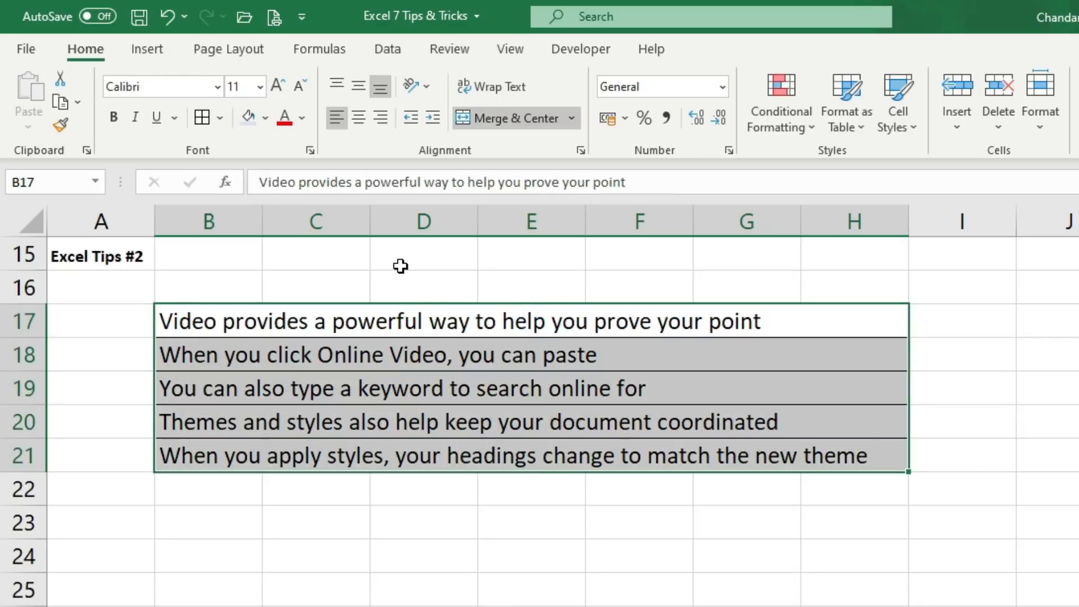
Cycle the five text rows through centre, left and right alignment
{"action": "left_click", "coordinate": [365, 128]}
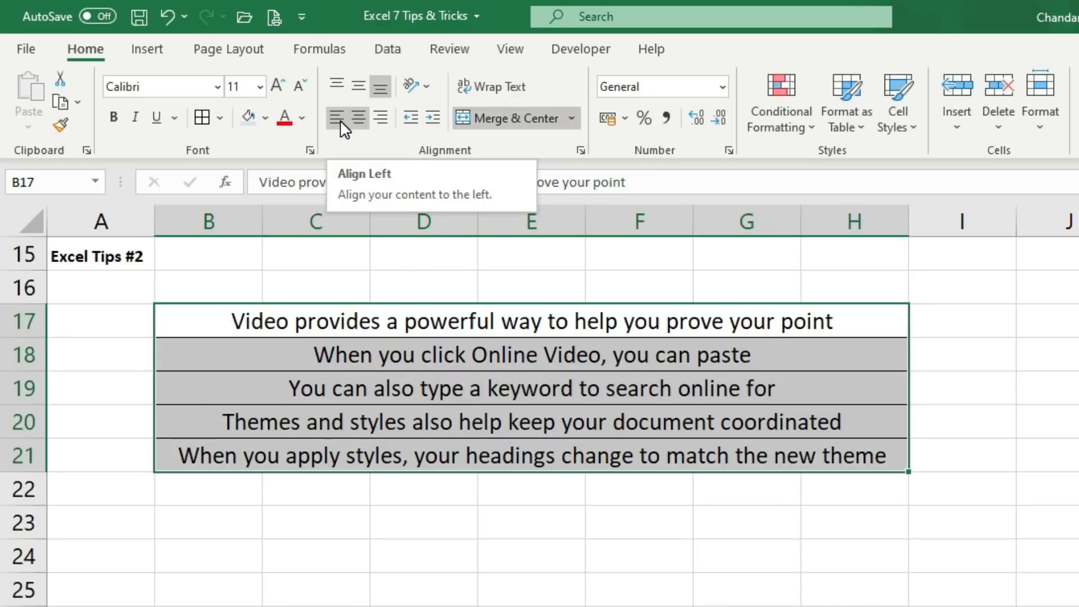
{"action": "left_click", "coordinate": [340, 120]}
{"action": "left_click", "coordinate": [360, 118]}
{"action": "left_click", "coordinate": [381, 118]}
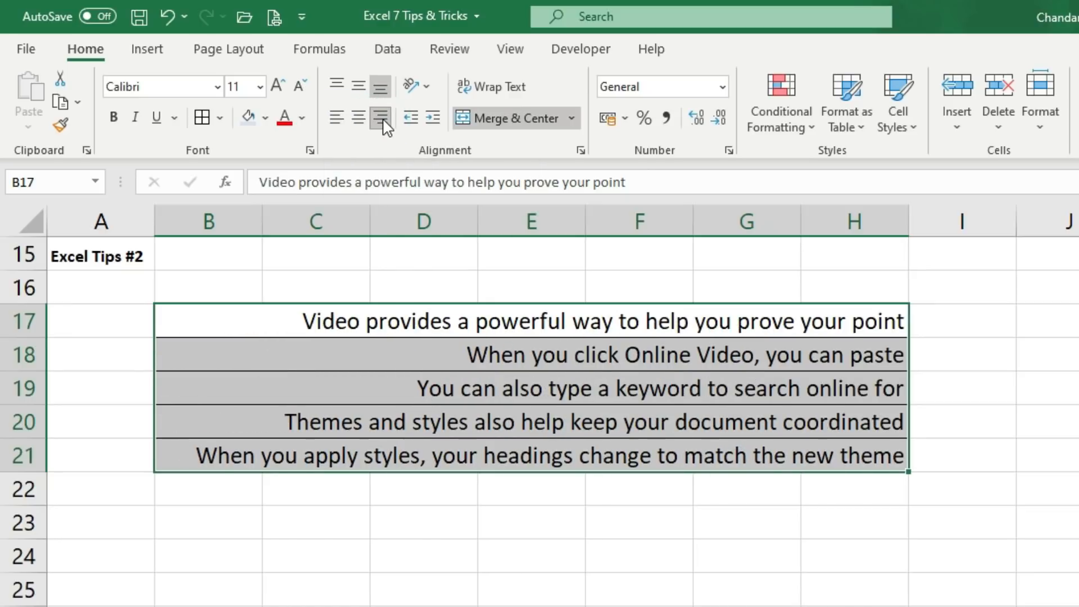
{"action": "left_click", "coordinate": [363, 118]}
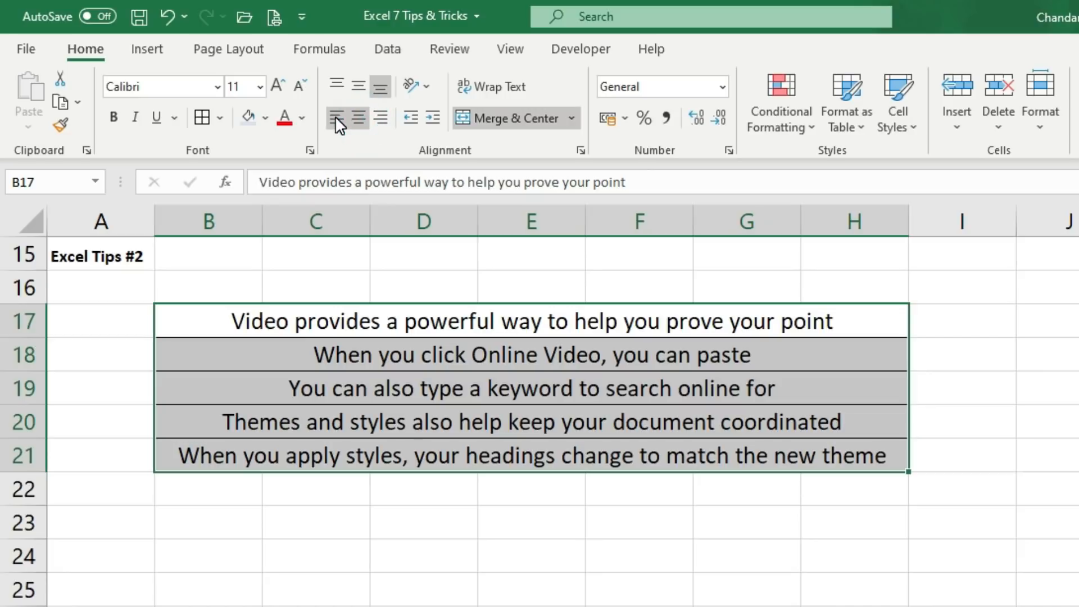
Leave the rows left-aligned, then select the Excel Tips 3 bill table from its header row
{"action": "left_click", "coordinate": [335, 116]}
{"action": "left_click", "coordinate": [385, 363]}
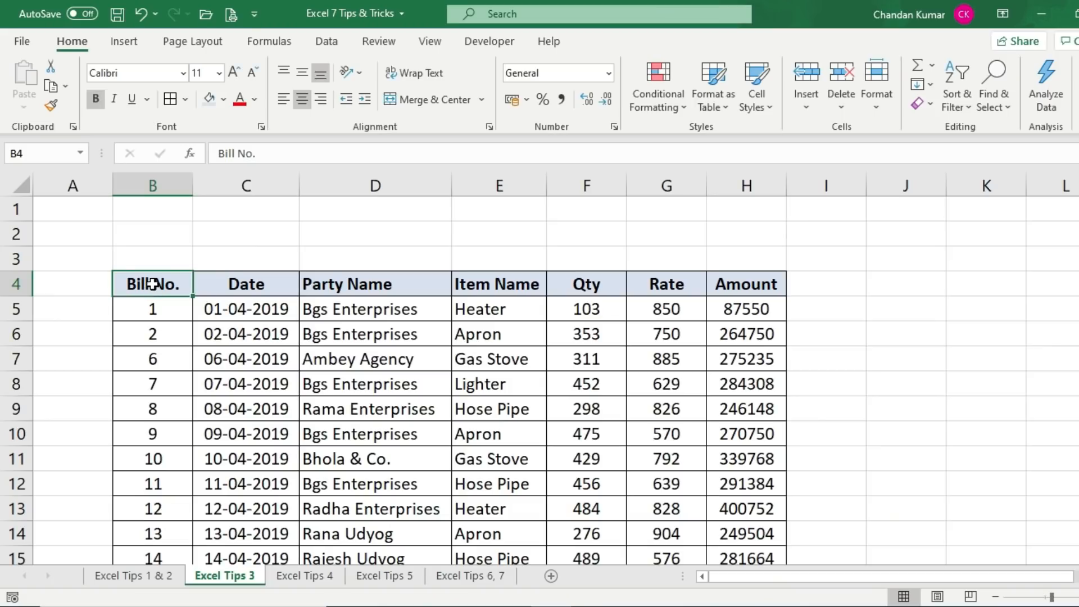
{"action": "left_click_drag", "start_coordinate": [152, 284], "coordinate": [723, 516]}
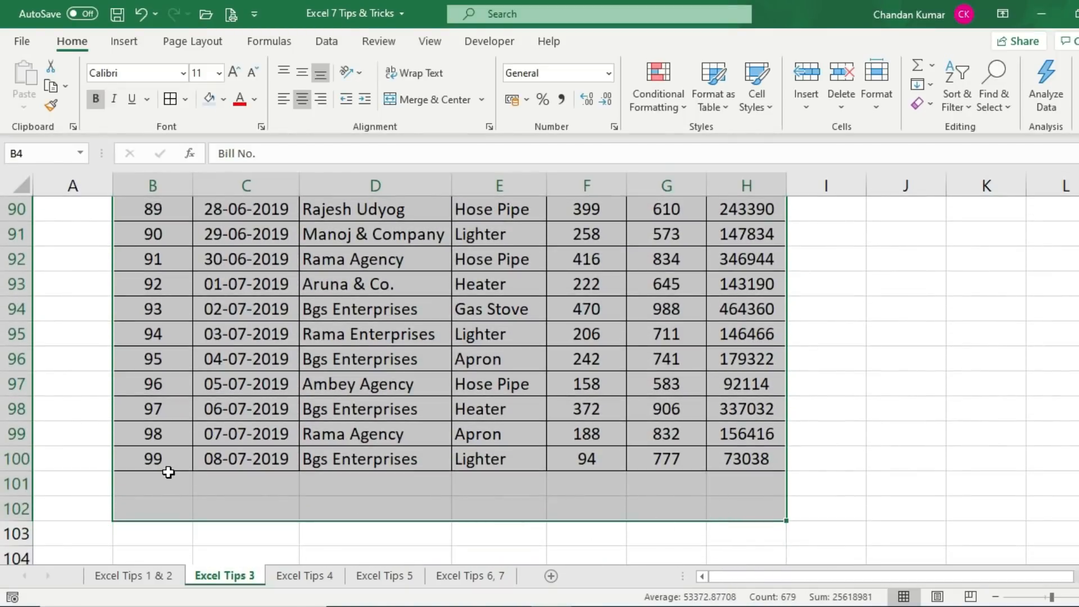
From a cell inside the bill data, press Ctrl+T to create a table from B4:H100 with headers
{"action": "left_click_drag", "start_coordinate": [168, 479], "coordinate": [750, 487]}
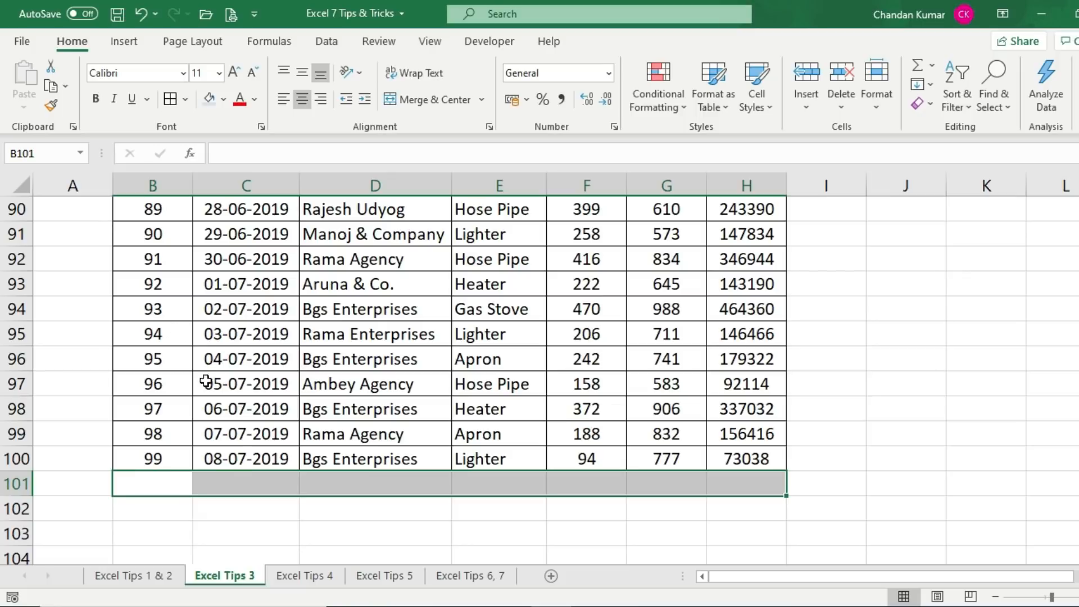
{"action": "left_click_drag", "start_coordinate": [163, 474], "coordinate": [534, 481]}
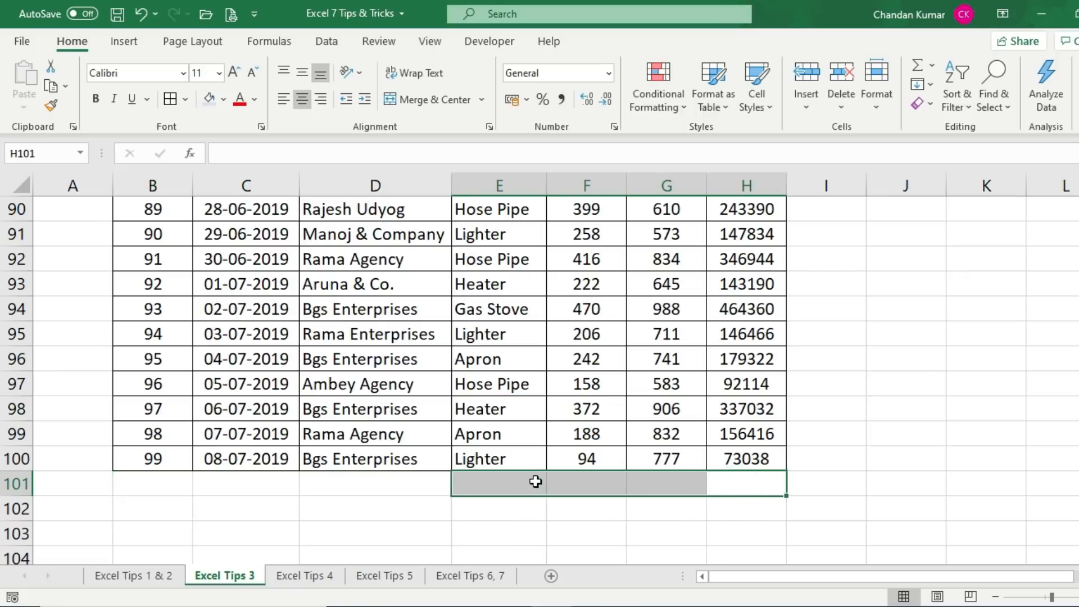
{"action": "left_click", "coordinate": [376, 484]}
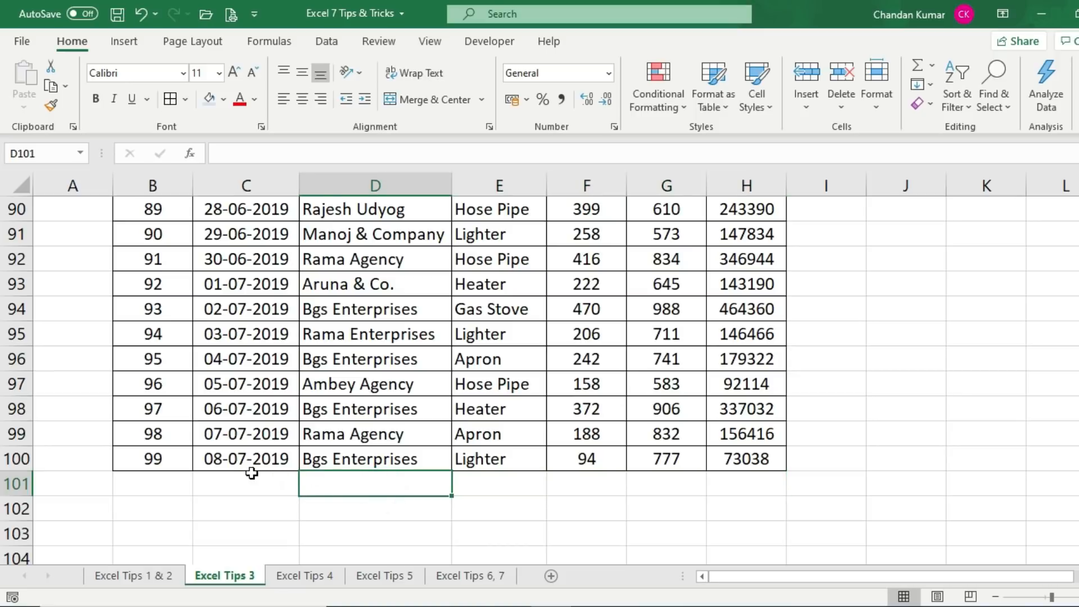
{"action": "scroll", "coordinate": [346, 323], "scroll_direction": "up", "scroll_amount": 19}
{"action": "scroll", "coordinate": [346, 312], "scroll_direction": "up", "scroll_amount": 11}
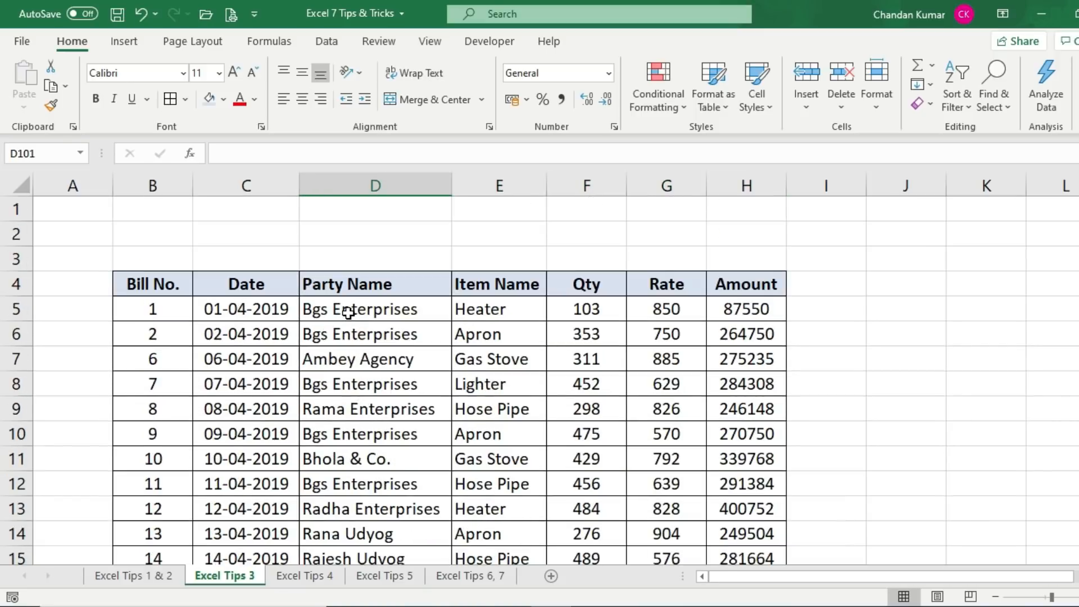
{"action": "left_click", "coordinate": [373, 308]}
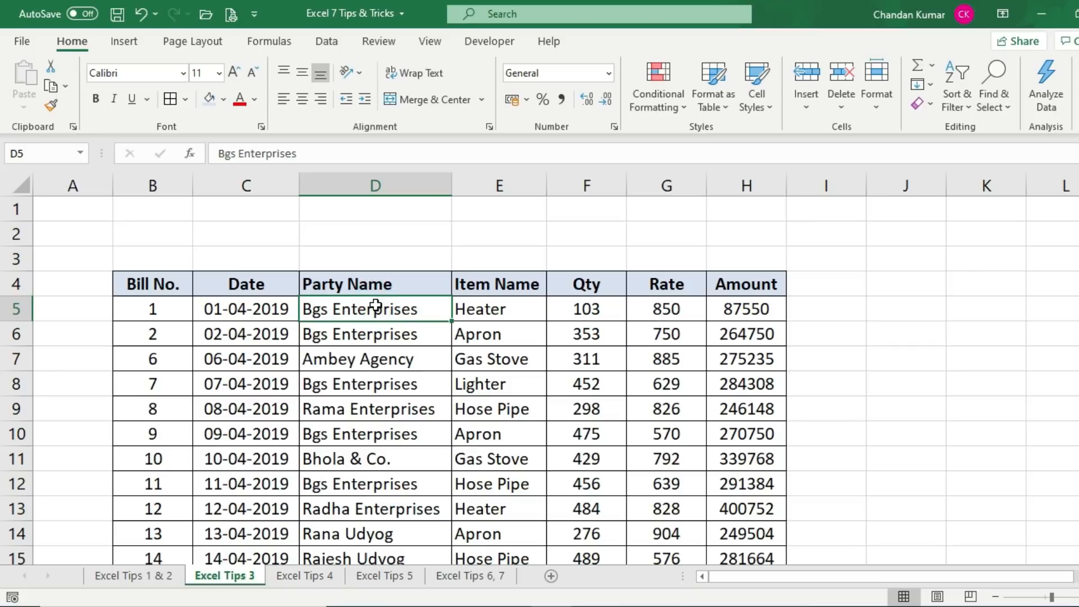
{"action": "left_click", "coordinate": [482, 386]}
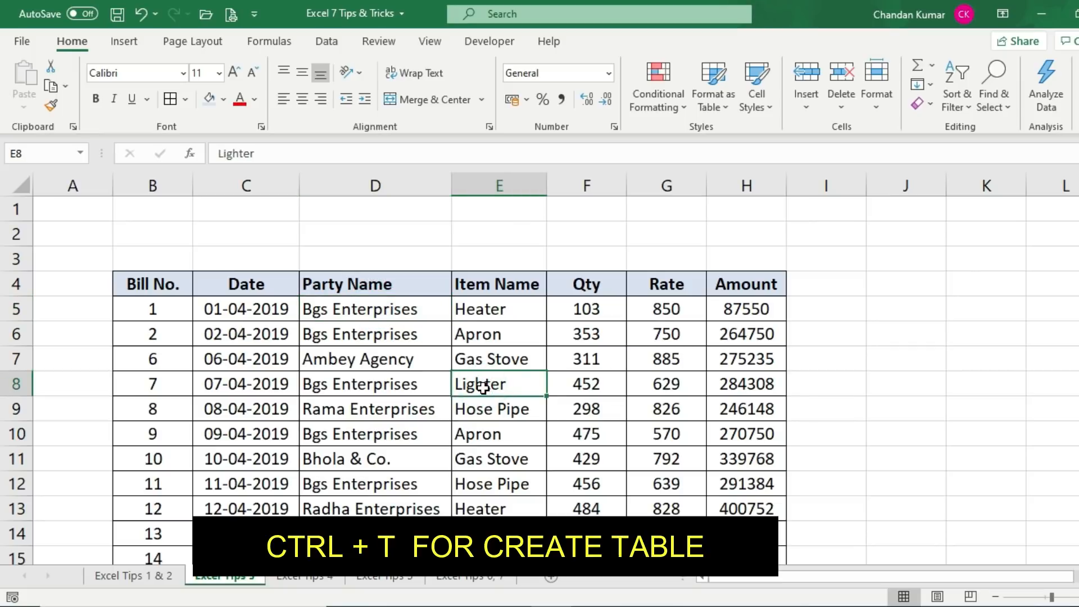
{"action": "key", "text": "ctrl+t"}
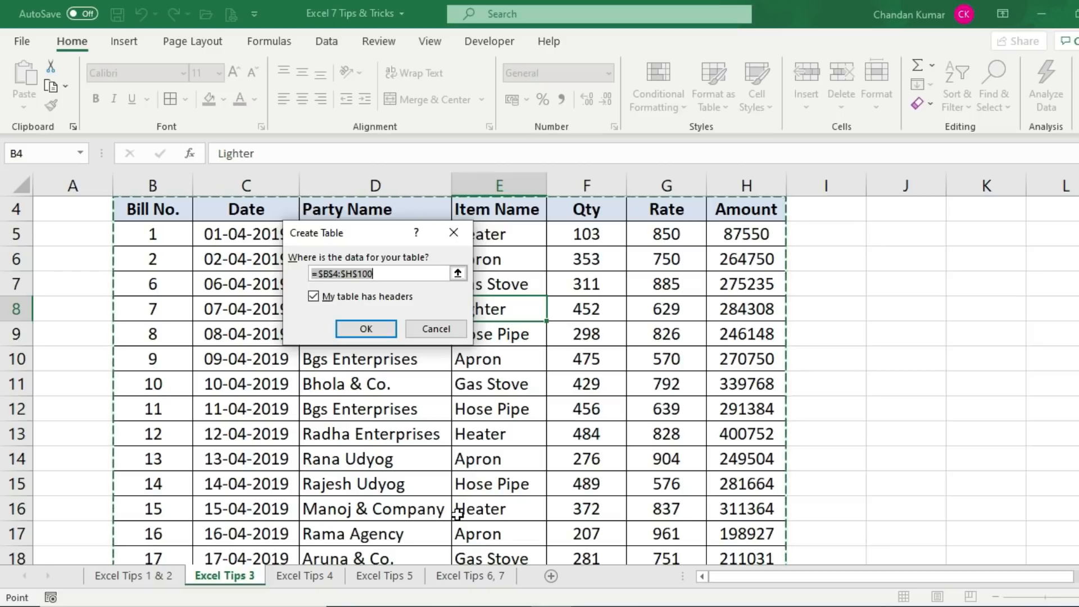
Create Table3 with headers, style it Light Yellow, and turn on the Total row
{"action": "left_click", "coordinate": [366, 329]}
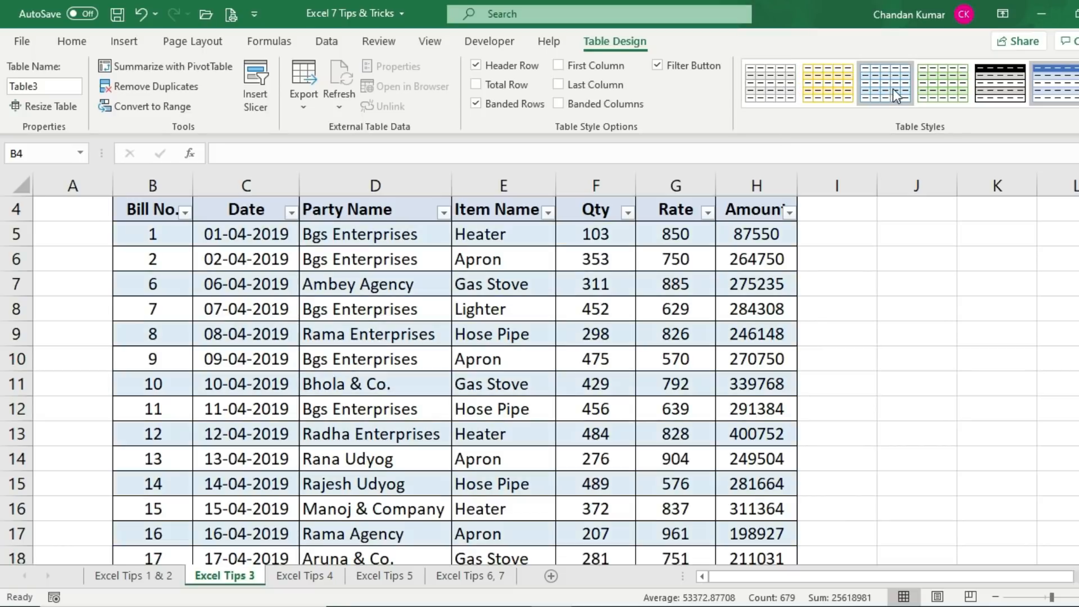
{"action": "left_click", "coordinate": [817, 88]}
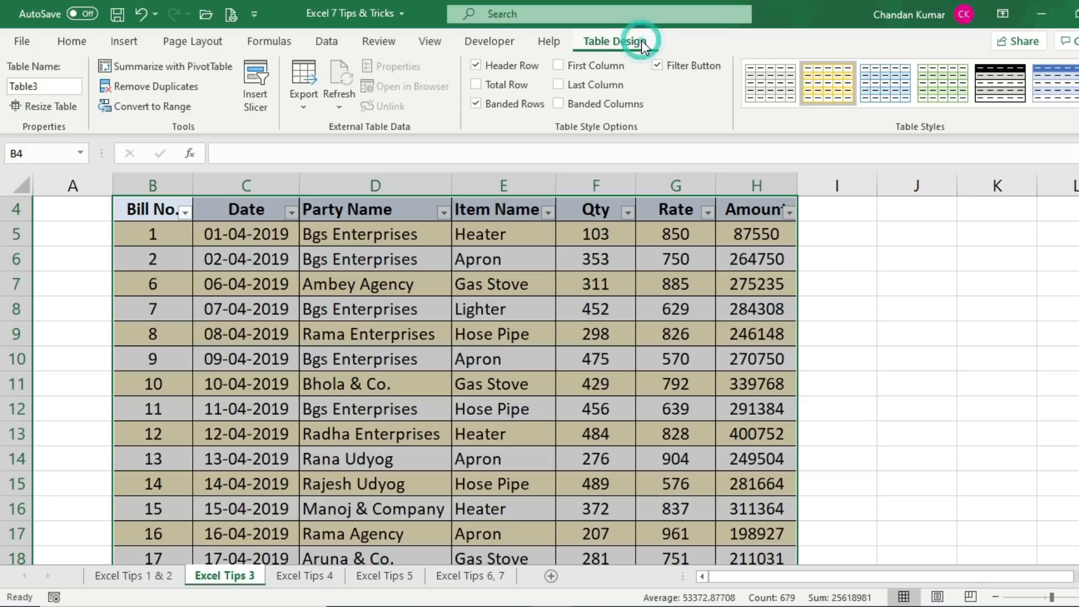
{"action": "left_click", "coordinate": [476, 85]}
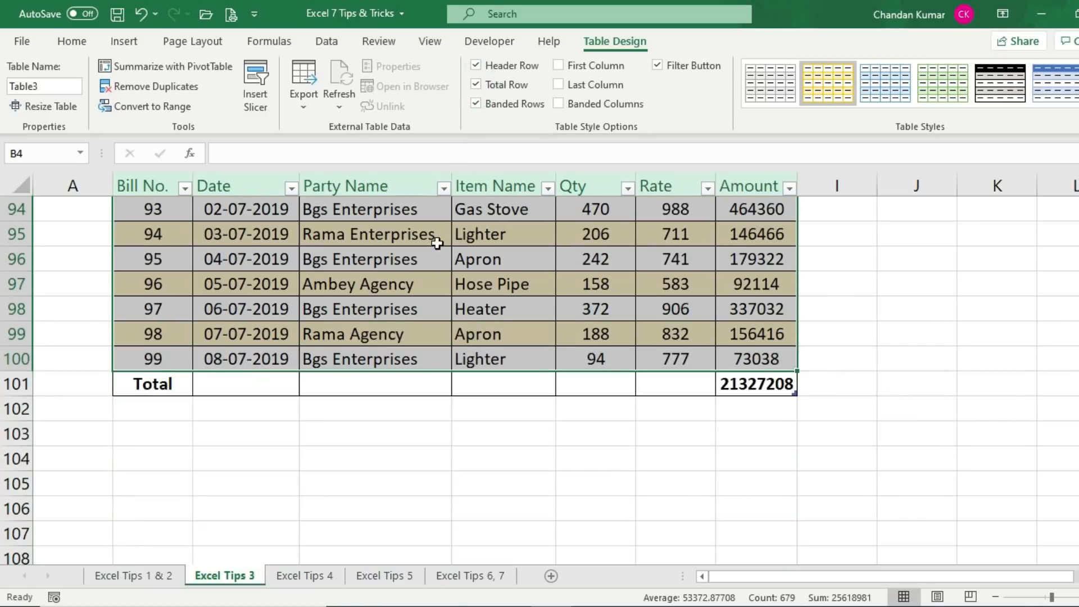
{"action": "left_click", "coordinate": [411, 383]}
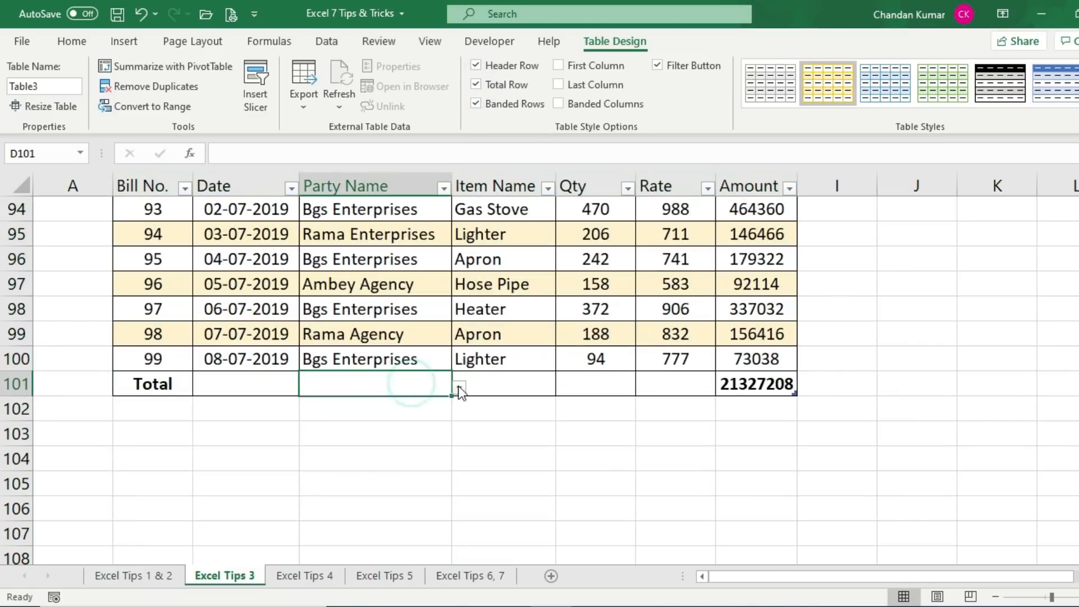
{"action": "left_click", "coordinate": [589, 385]}
{"action": "left_click_drag", "start_coordinate": [144, 382], "coordinate": [573, 382]}
{"action": "left_click", "coordinate": [751, 382]}
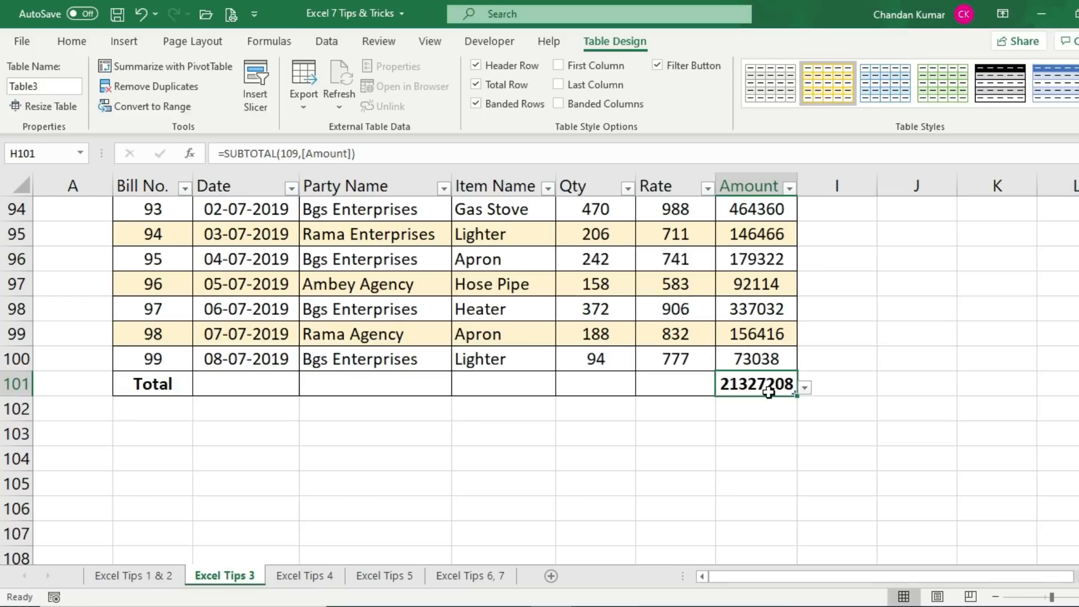
{"action": "double_click", "coordinate": [769, 392]}
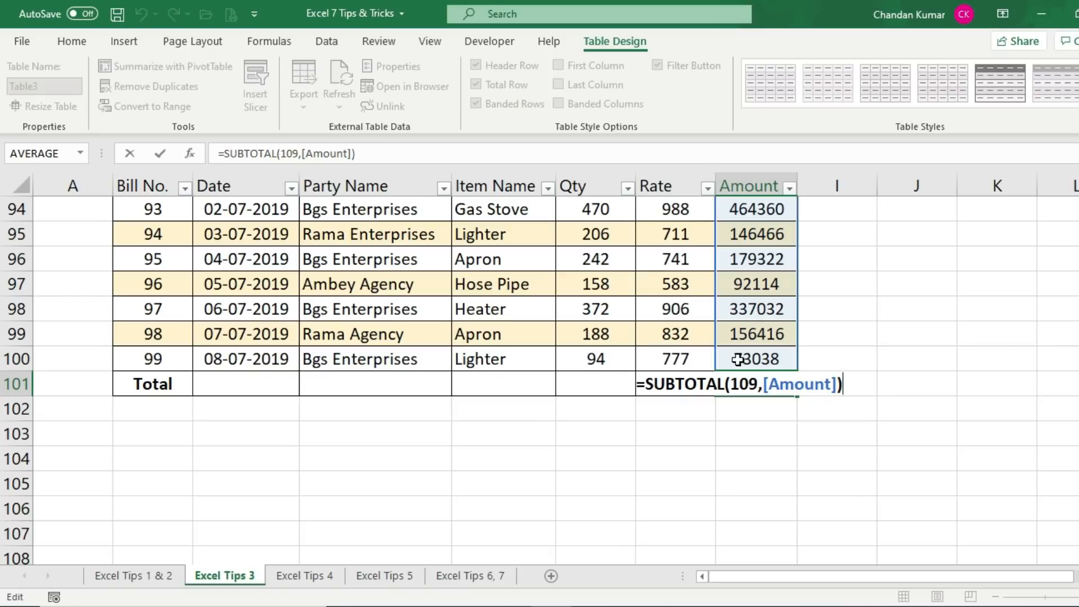
{"action": "key", "text": "ctrl+Return"}
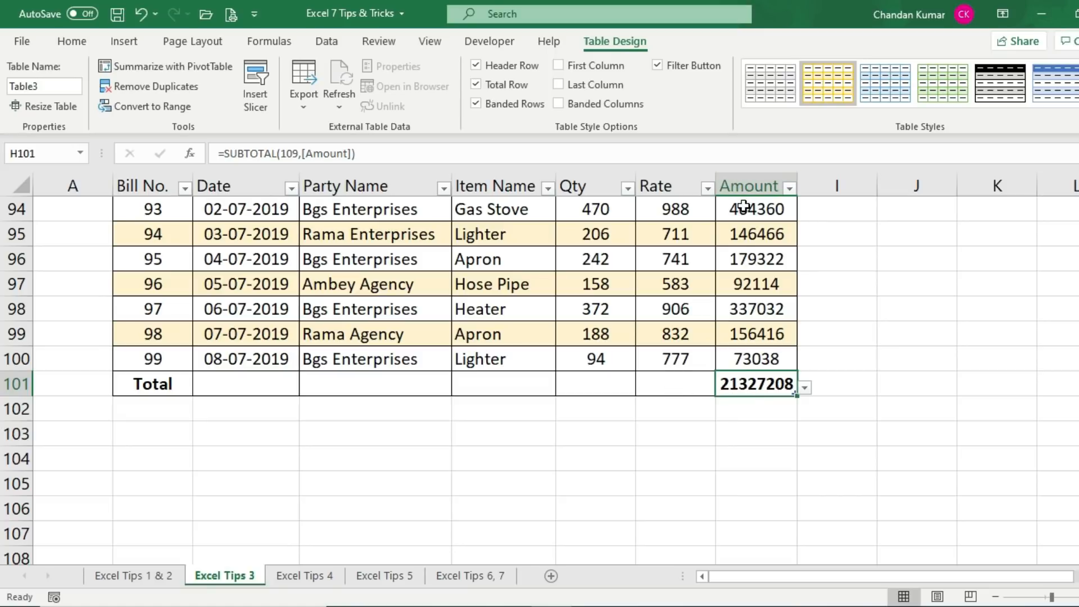
{"action": "left_click_drag", "start_coordinate": [736, 207], "coordinate": [742, 333]}
{"action": "left_click", "coordinate": [730, 385]}
{"action": "left_click_drag", "start_coordinate": [595, 209], "coordinate": [594, 362]}
{"action": "left_click", "coordinate": [594, 388]}
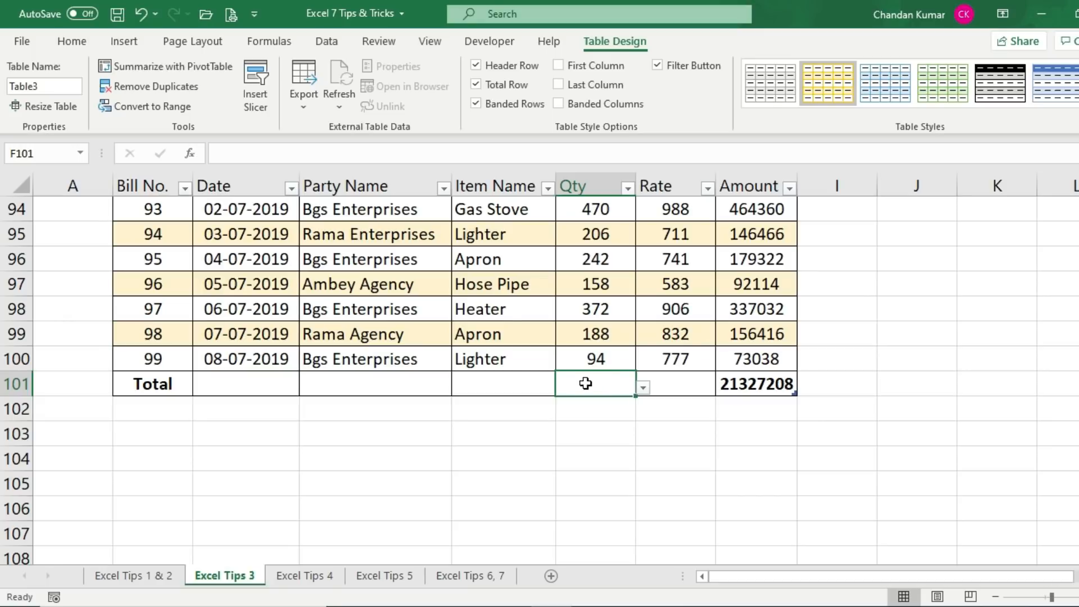
Set the Qty total-row cell to Sum, giving 28045, and check the Qty values
{"action": "left_click", "coordinate": [577, 384]}
{"action": "left_click", "coordinate": [642, 386]}
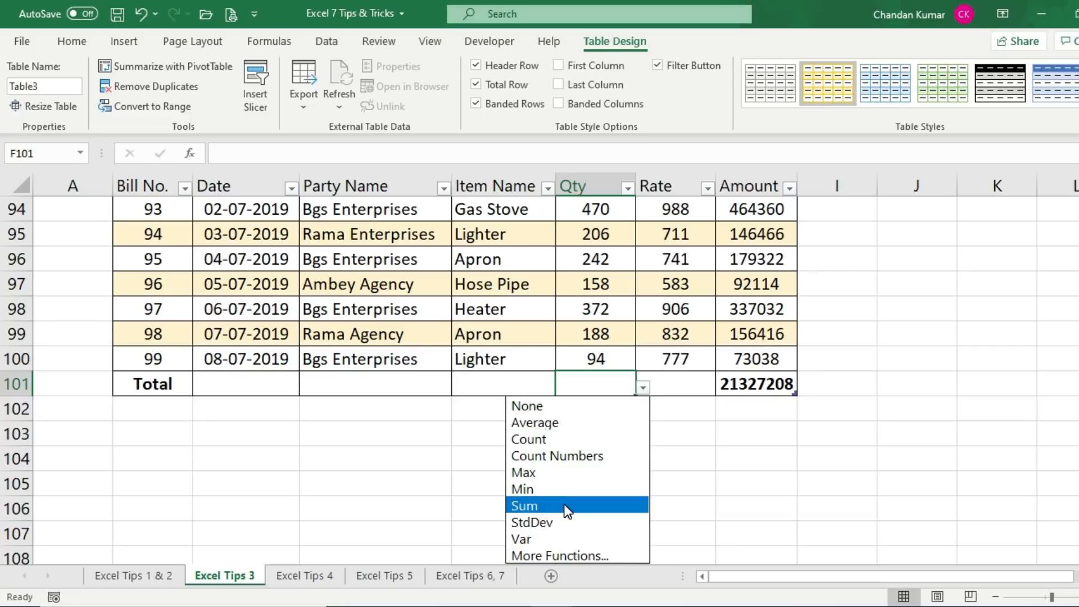
{"action": "left_click", "coordinate": [513, 505]}
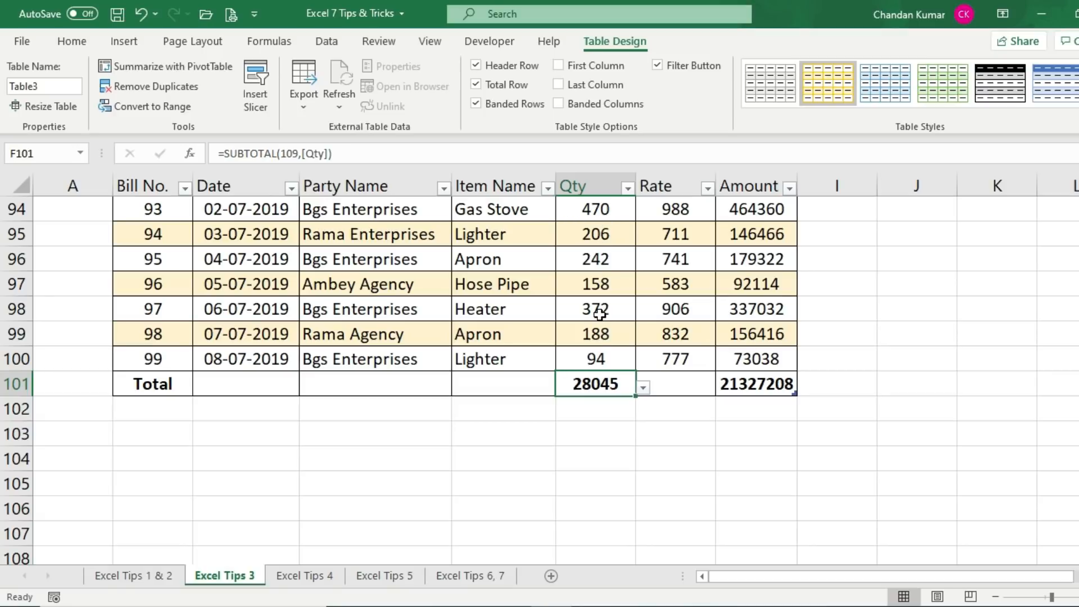
{"action": "scroll", "coordinate": [599, 314], "scroll_direction": "up", "scroll_amount": 9}
{"action": "scroll", "coordinate": [598, 219], "scroll_direction": "up", "scroll_amount": 20}
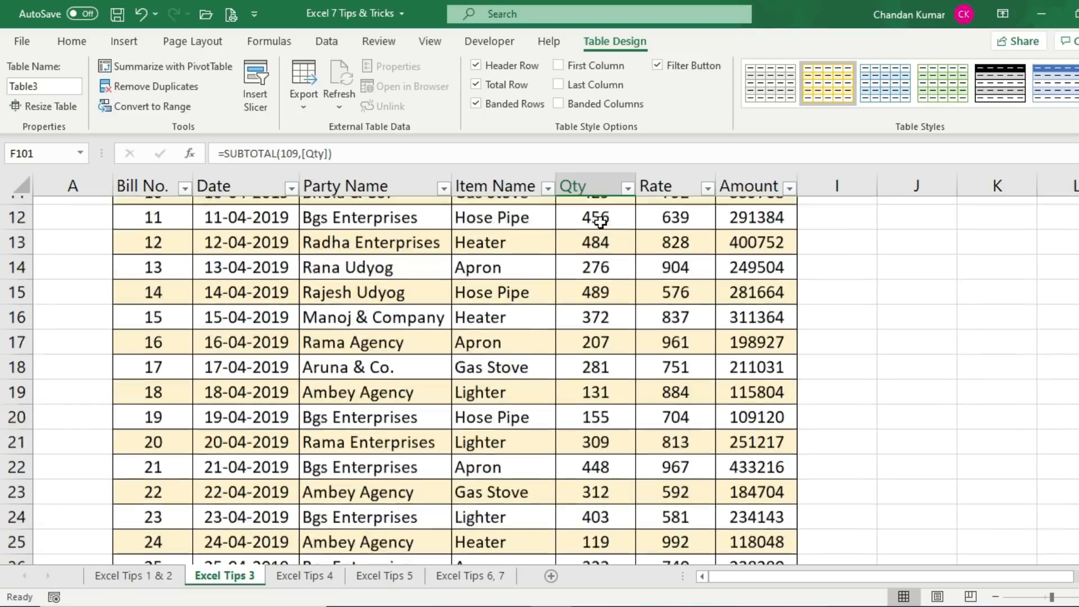
{"action": "left_click", "coordinate": [593, 308]}
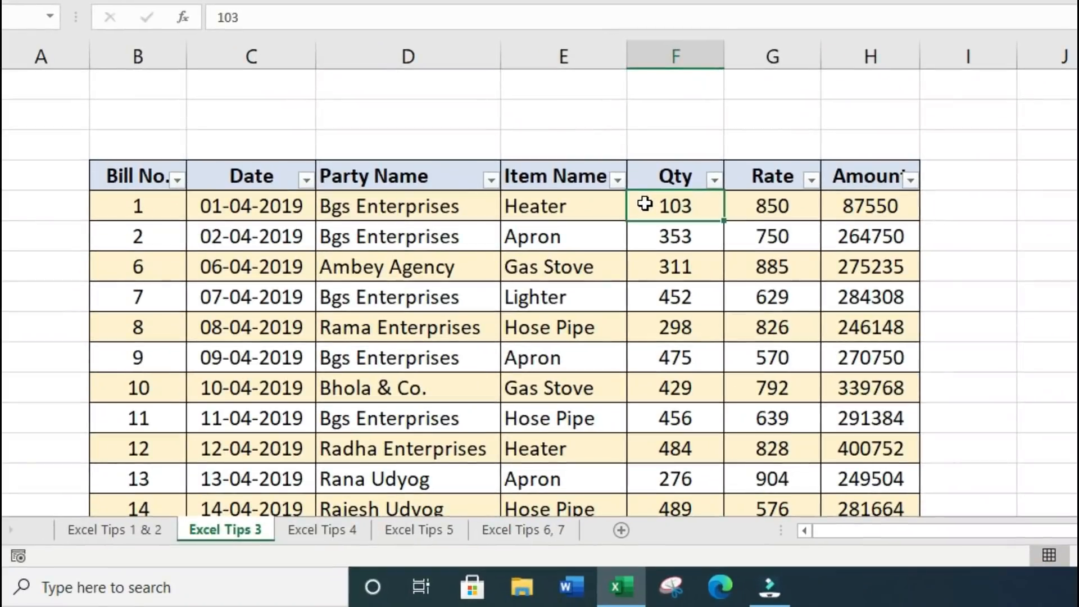
{"action": "left_click_drag", "start_coordinate": [644, 207], "coordinate": [666, 439]}
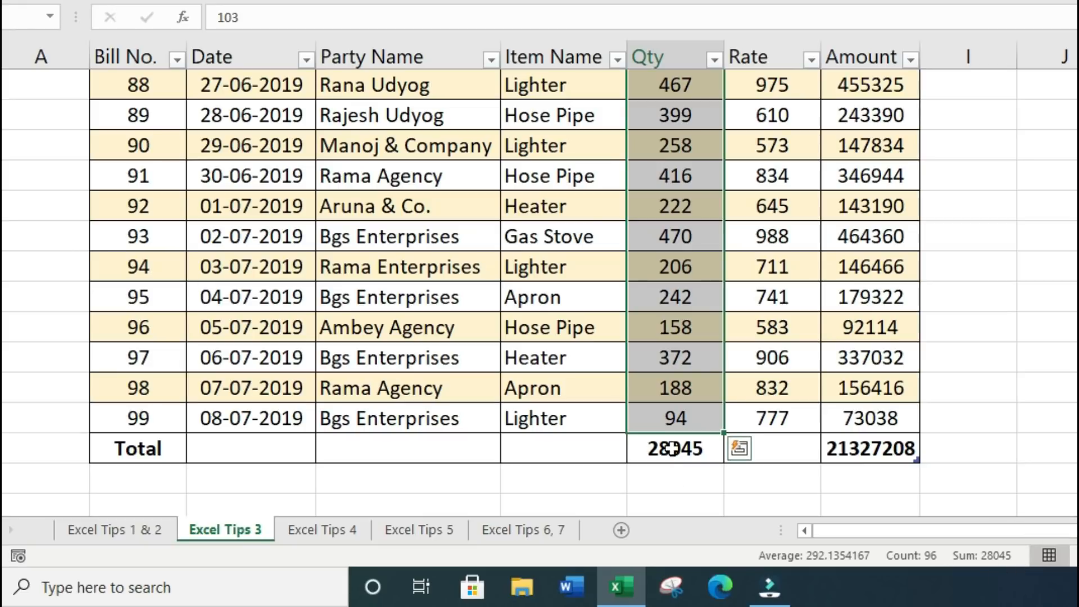
{"action": "left_click", "coordinate": [702, 449]}
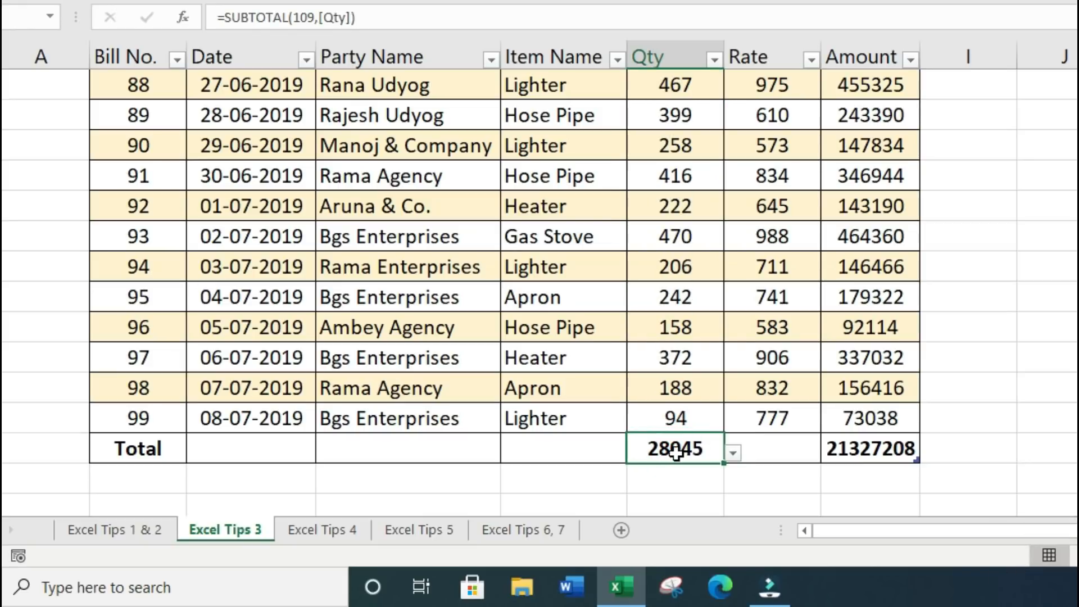
Leave the Rate total cell without a function and select the Total row
{"action": "left_click", "coordinate": [771, 445]}
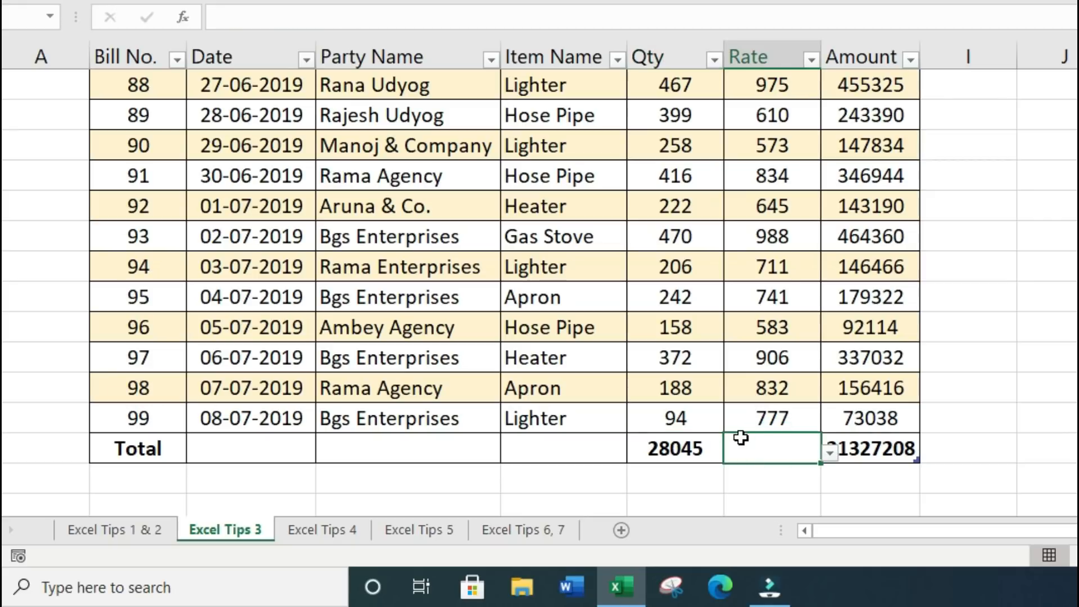
{"action": "left_click", "coordinate": [829, 454]}
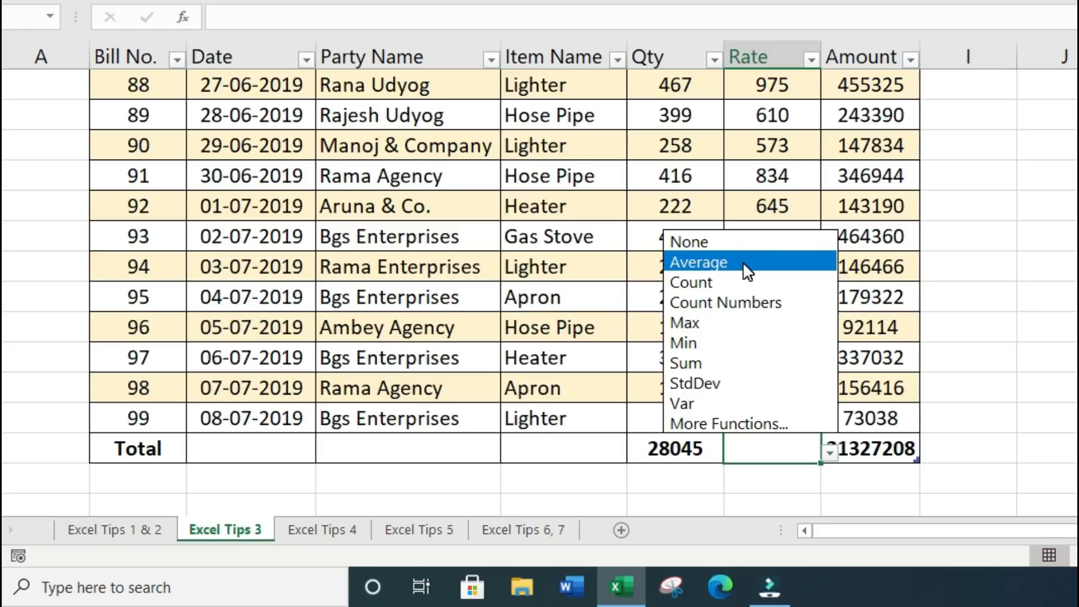
{"action": "left_click", "coordinate": [558, 449]}
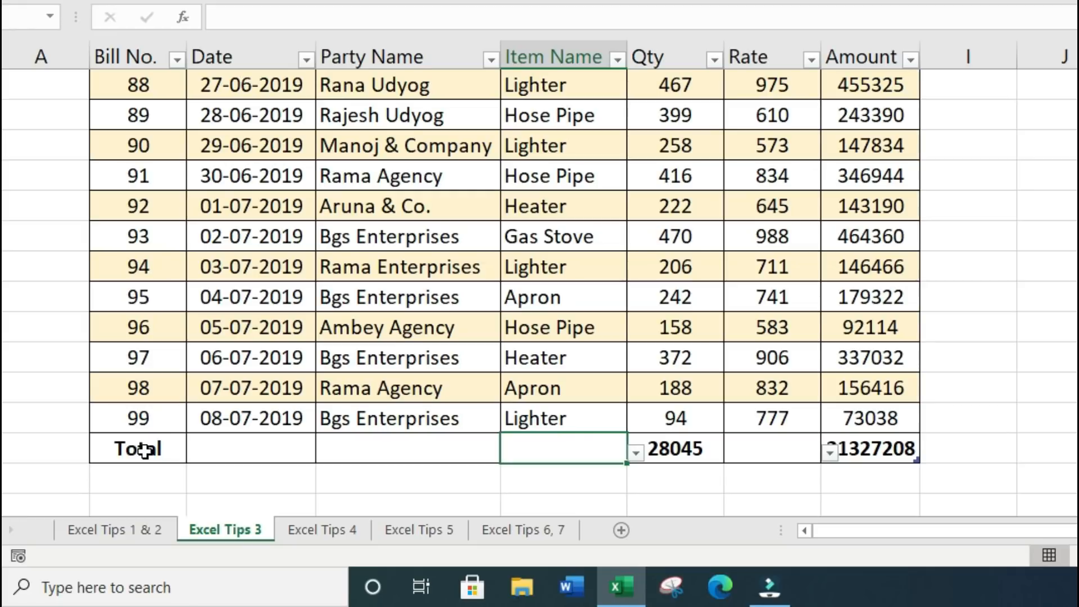
{"action": "left_click_drag", "start_coordinate": [145, 449], "coordinate": [868, 449]}
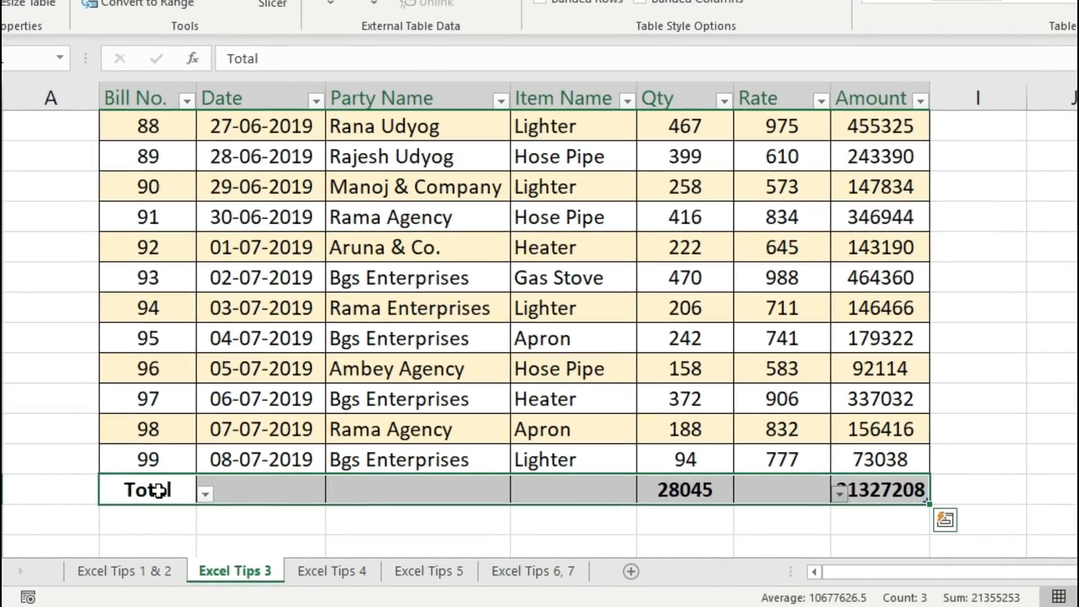
{"action": "left_click", "coordinate": [144, 449]}
Cut the Total row (Qty 28045, Amount 21327208) and paste it at B2 above the table
{"action": "left_click_drag", "start_coordinate": [151, 490], "coordinate": [877, 489]}
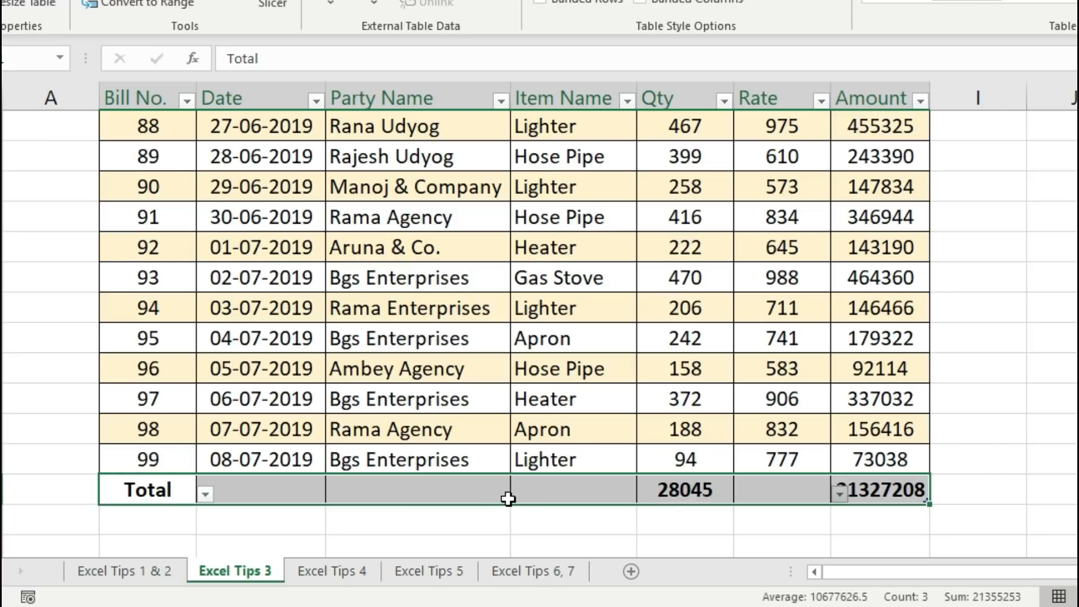
{"action": "key", "text": "ctrl+x"}
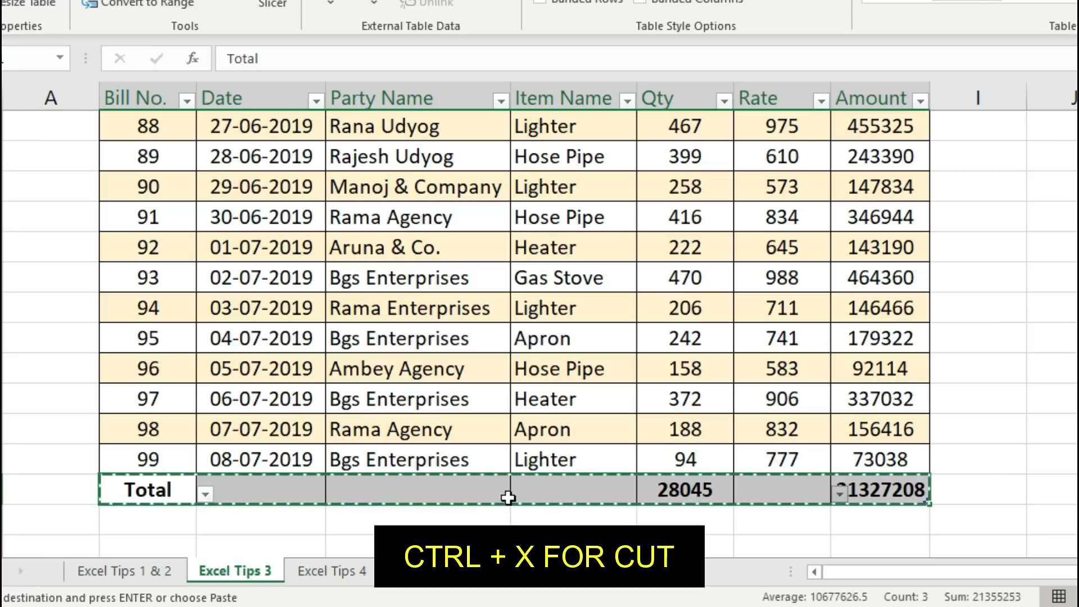
{"action": "key", "text": "ctrl+q"}
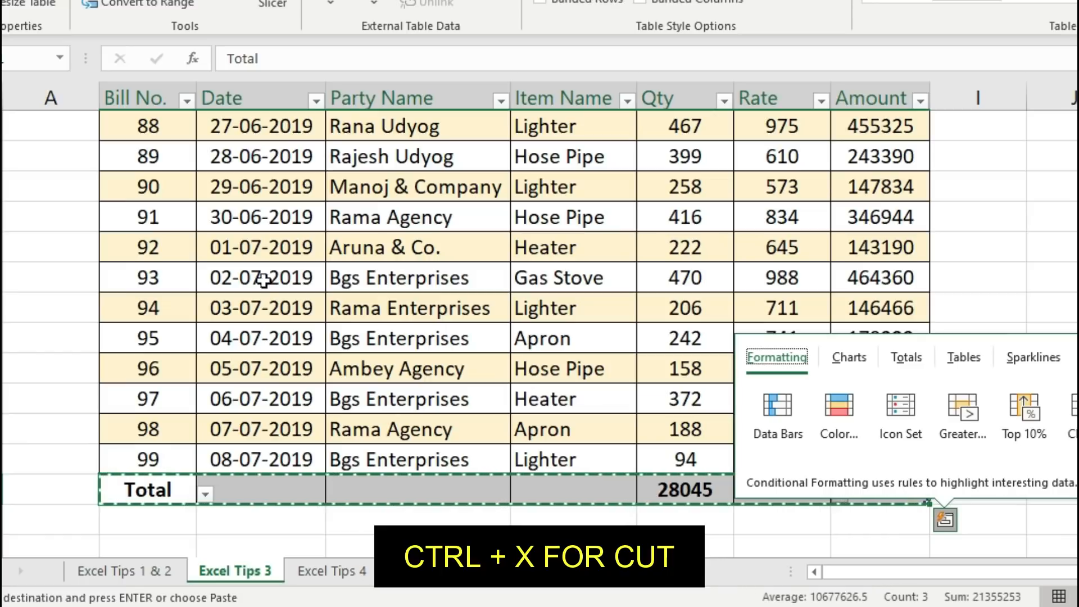
{"action": "scroll", "coordinate": [322, 272], "scroll_direction": "up", "scroll_amount": 20}
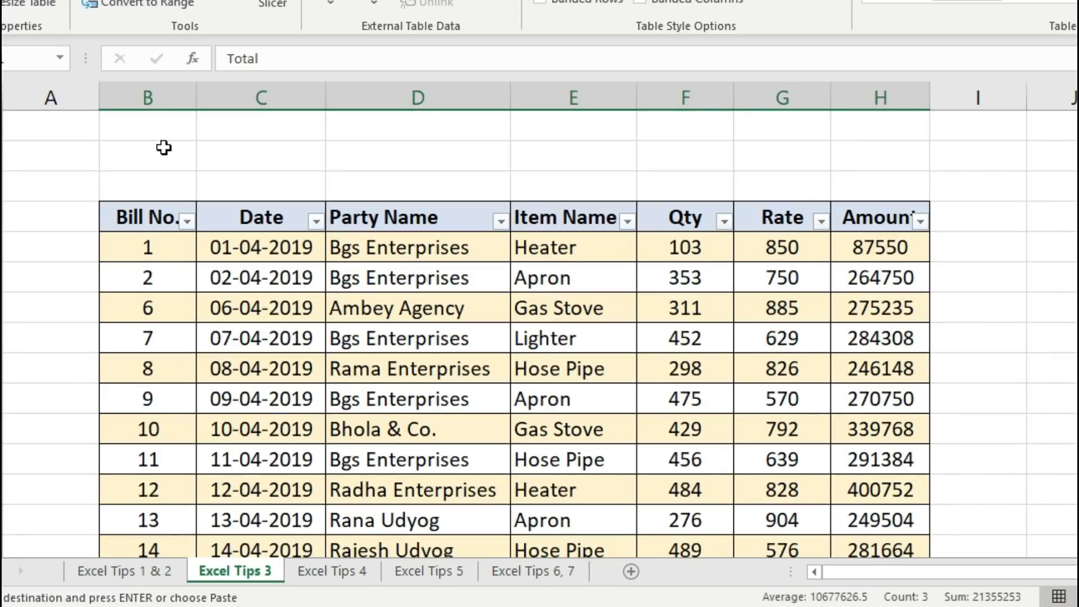
{"action": "left_click", "coordinate": [177, 132]}
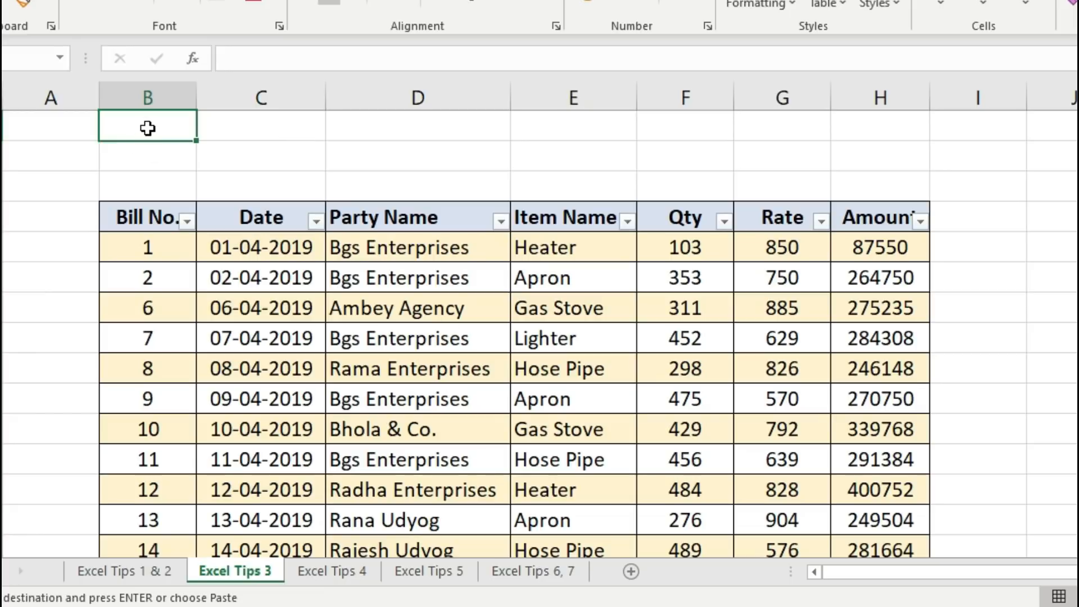
{"action": "key", "text": "ctrl+v"}
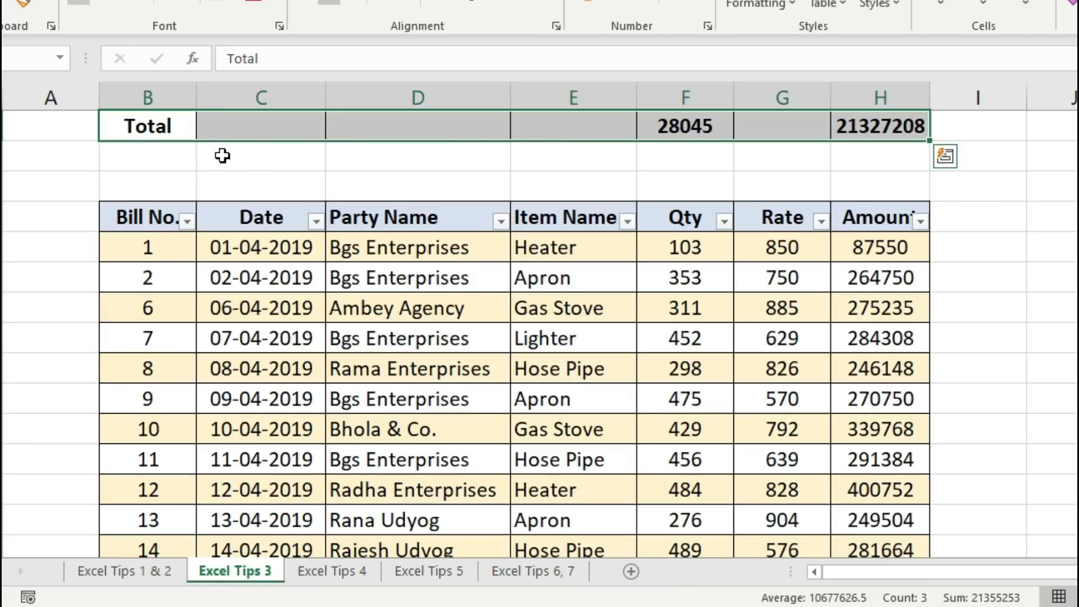
{"action": "left_click_drag", "start_coordinate": [166, 127], "coordinate": [859, 121]}
{"action": "left_click", "coordinate": [646, 161]}
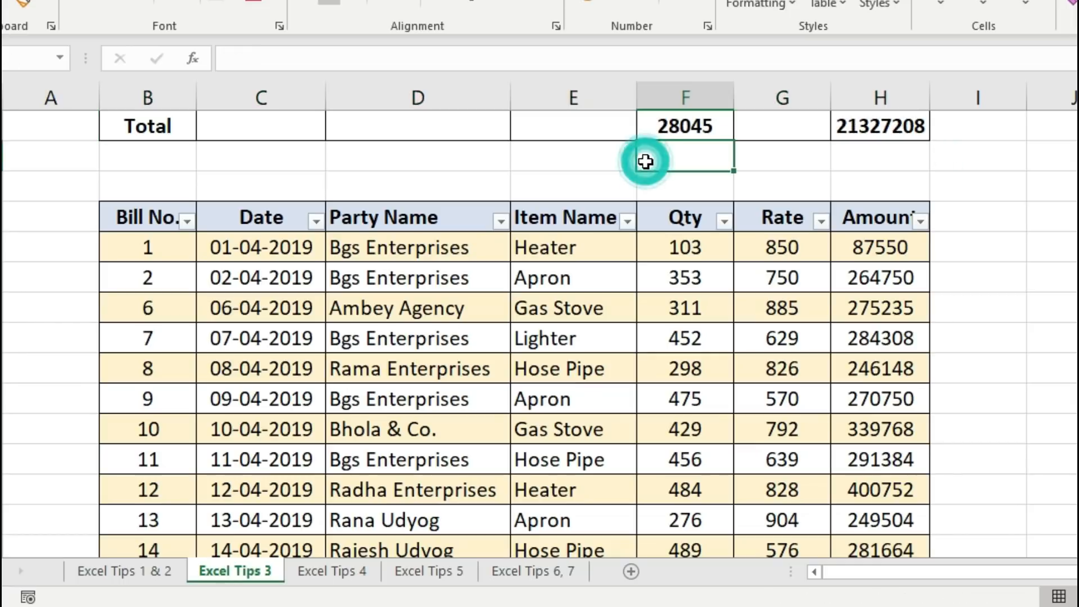
Filter the Party Name column to show only Bhola & Co
{"action": "left_click", "coordinate": [500, 222]}
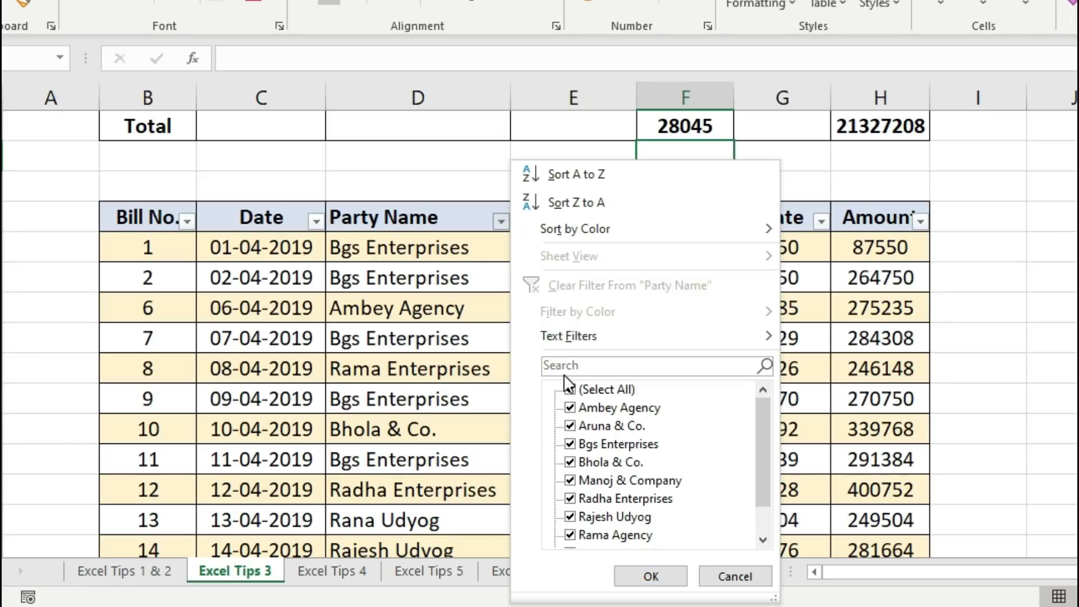
{"action": "left_click", "coordinate": [624, 391]}
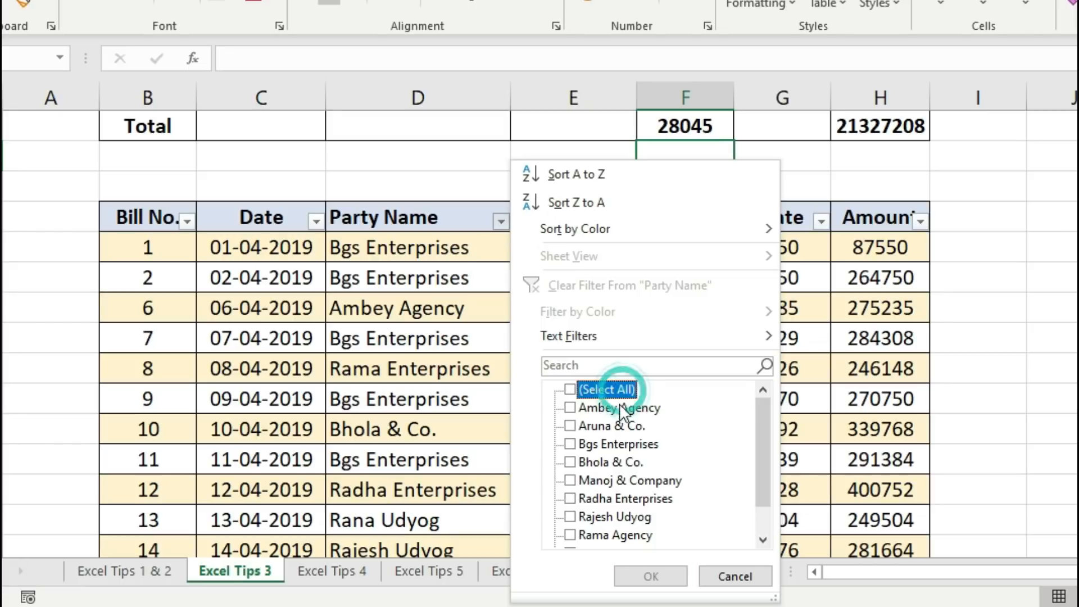
{"action": "left_click", "coordinate": [609, 463]}
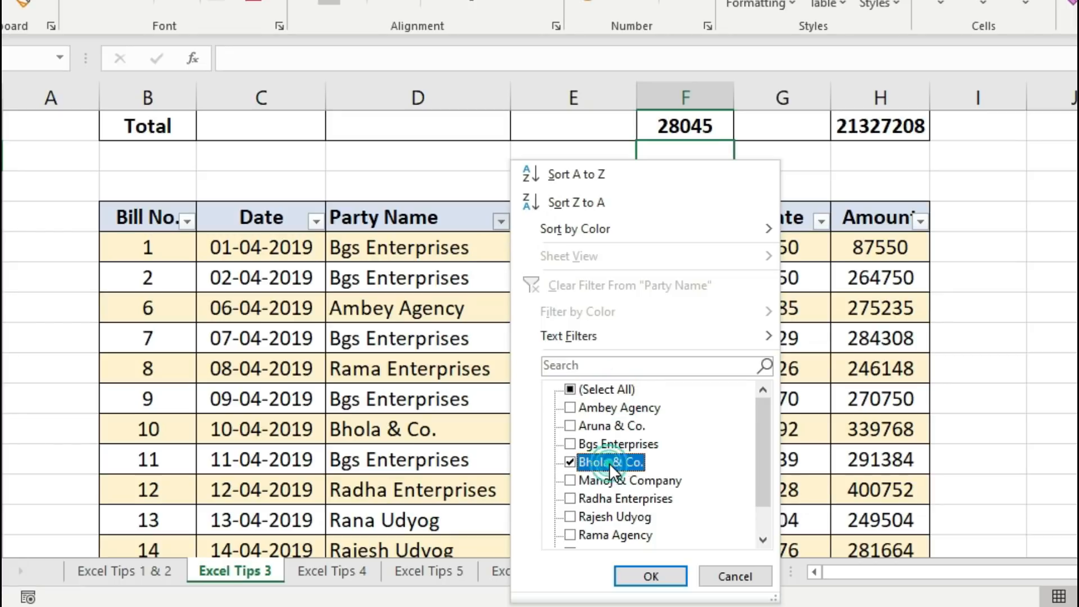
{"action": "left_click", "coordinate": [671, 576]}
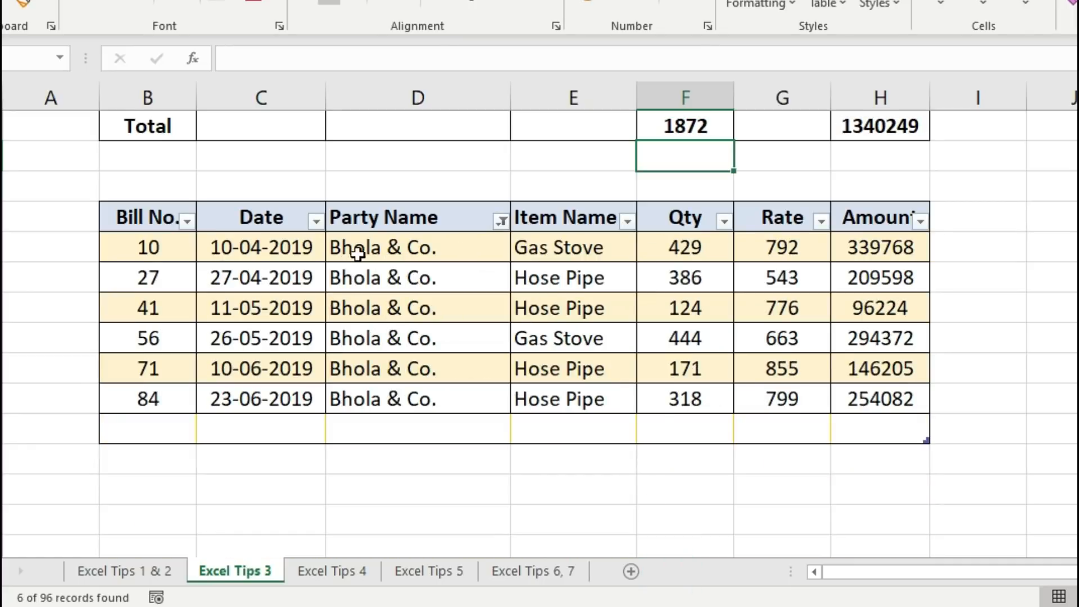
Check that the Qty and Amount SUBTOTAL totals (1872, 1340249) match the visible rows
{"action": "left_click_drag", "start_coordinate": [155, 217], "coordinate": [838, 414]}
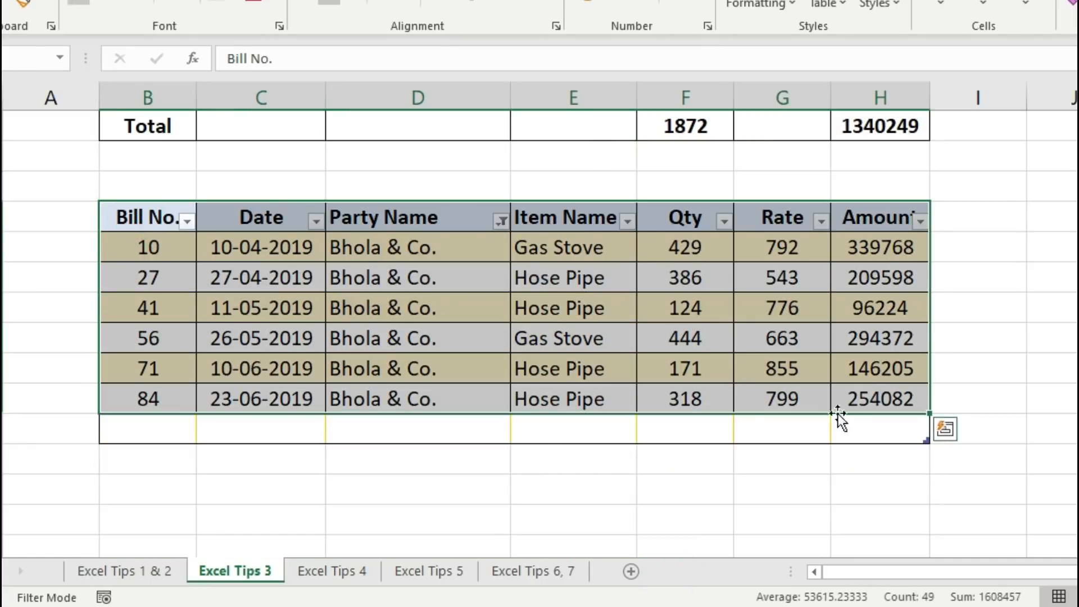
{"action": "left_click", "coordinate": [728, 398]}
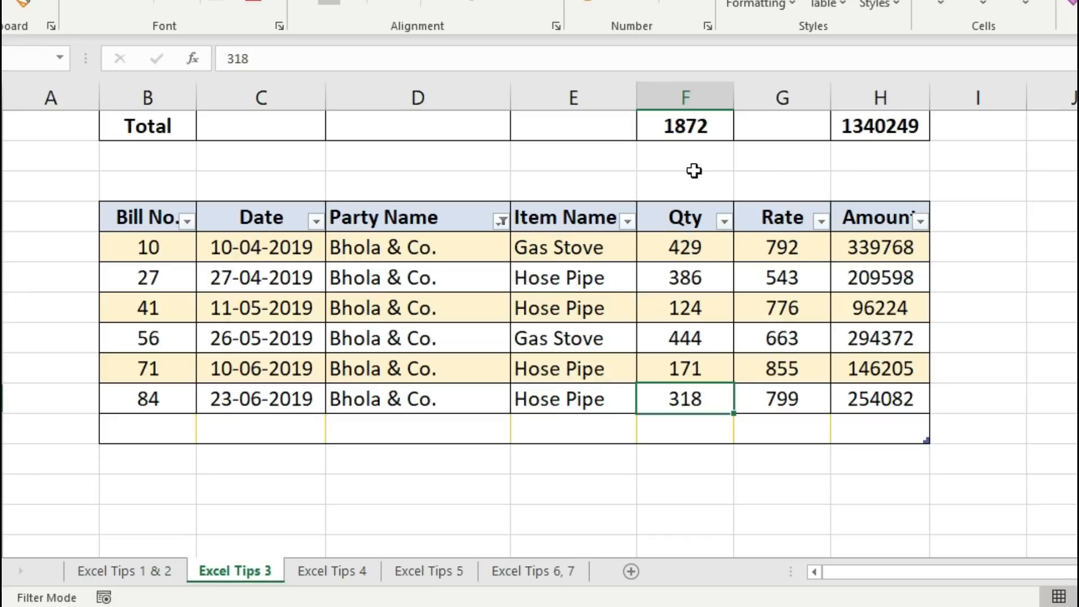
{"action": "left_click", "coordinate": [688, 127]}
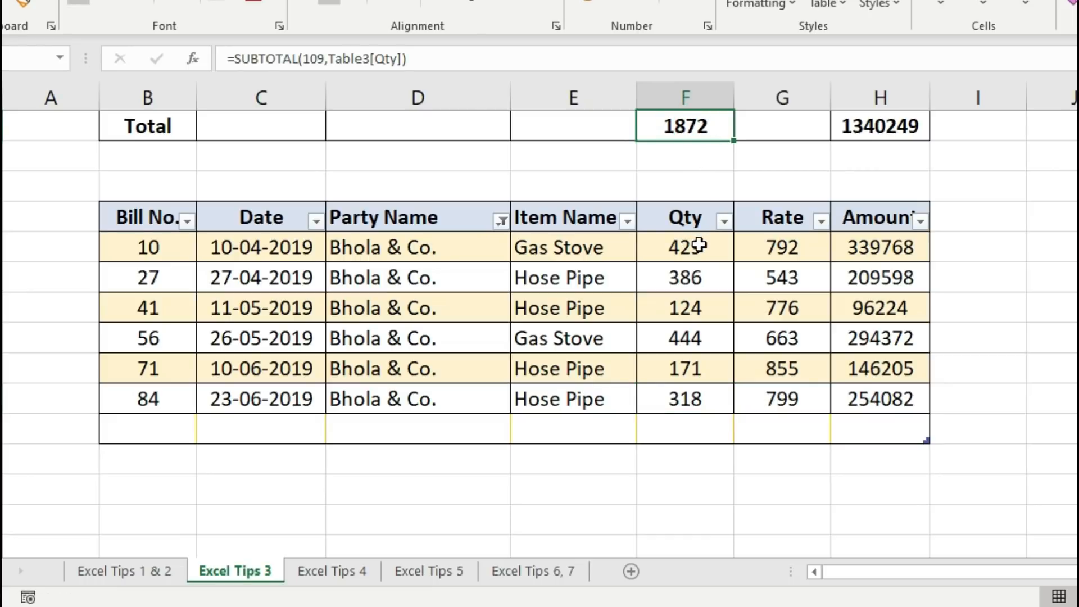
{"action": "left_click_drag", "start_coordinate": [696, 243], "coordinate": [698, 393]}
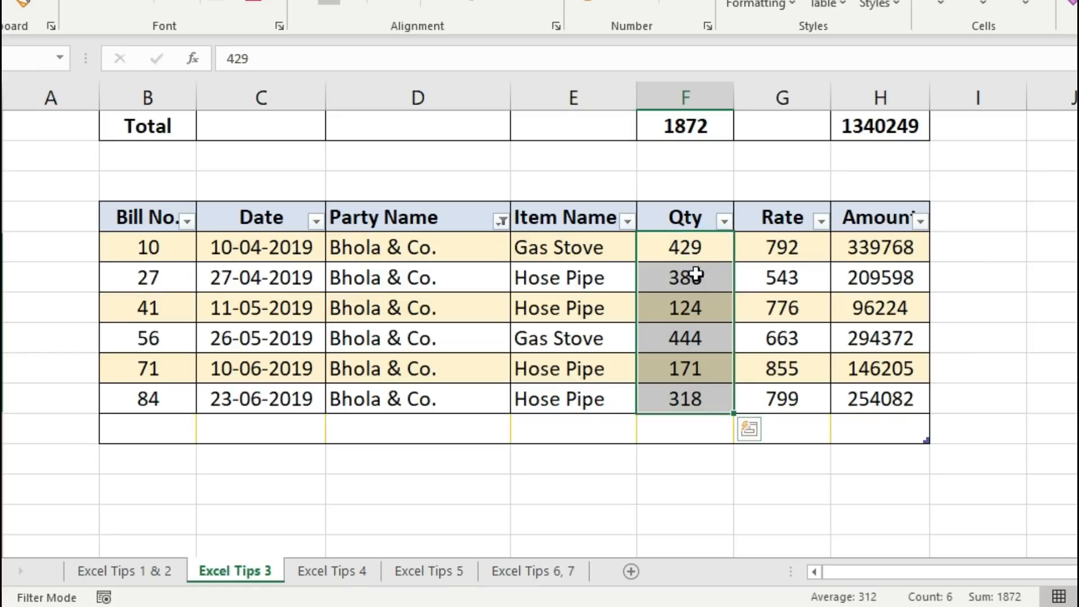
{"action": "left_click", "coordinate": [694, 133]}
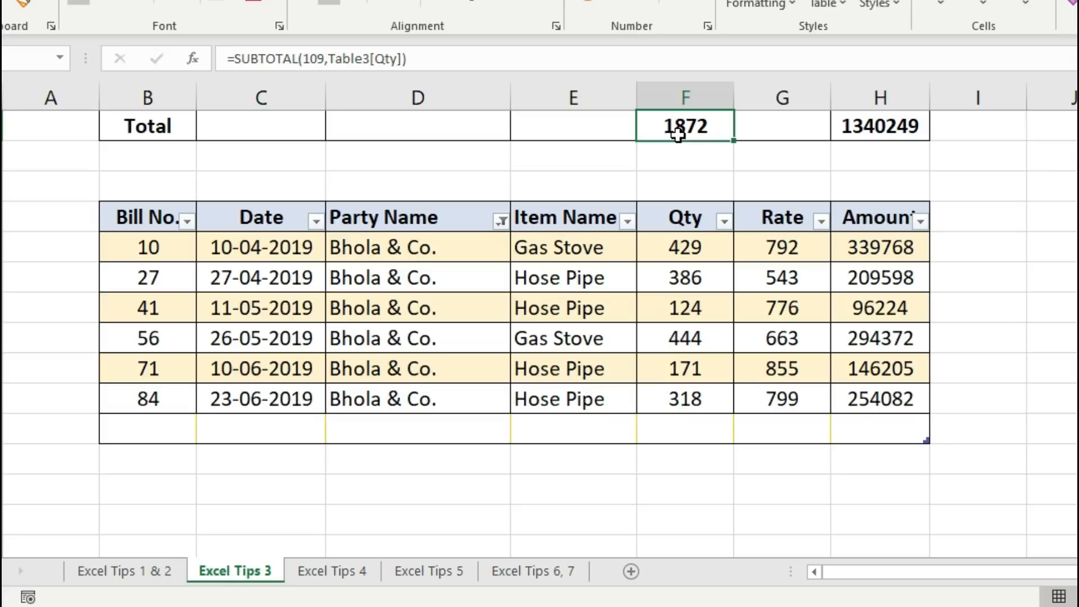
{"action": "left_click_drag", "start_coordinate": [875, 248], "coordinate": [877, 398]}
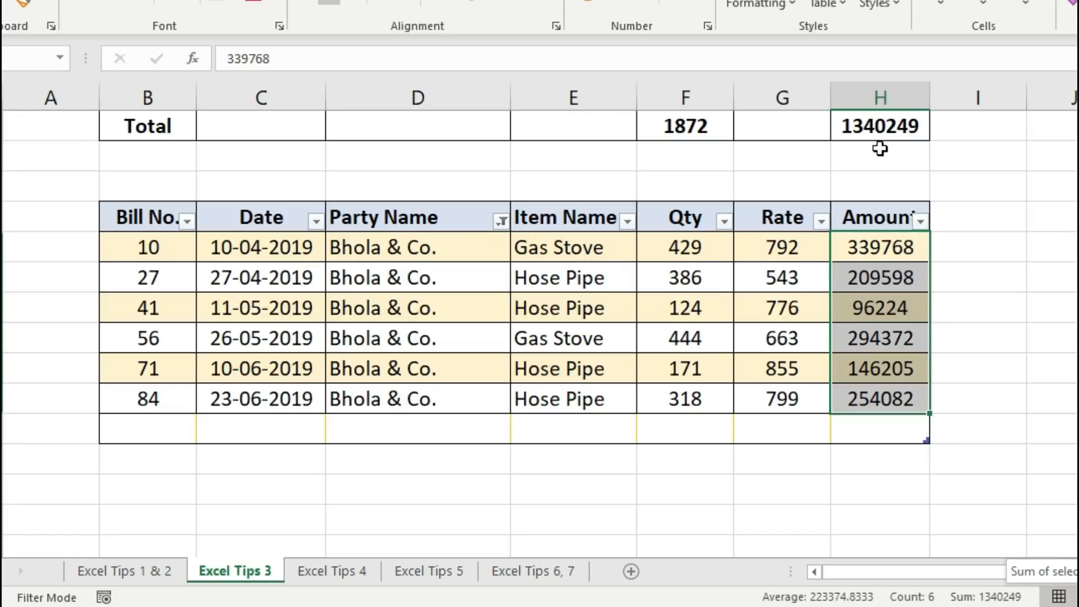
{"action": "left_click", "coordinate": [891, 126]}
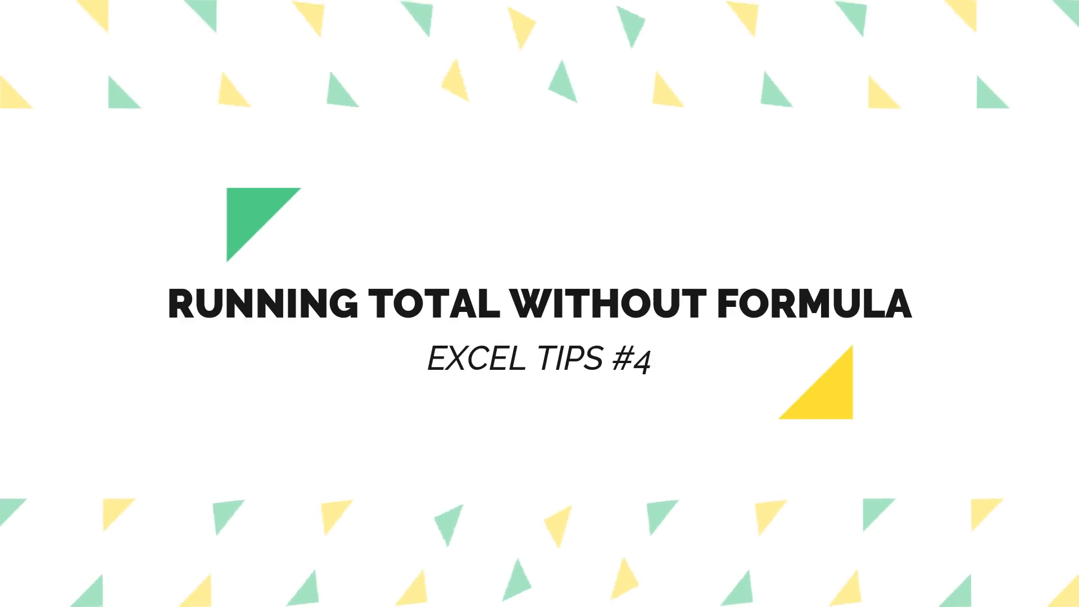
Select the Amount values C2:C13 on the Tips 4 sheet and open Quick Analysis with Ctrl+Q
{"action": "left_click", "coordinate": [458, 172]}
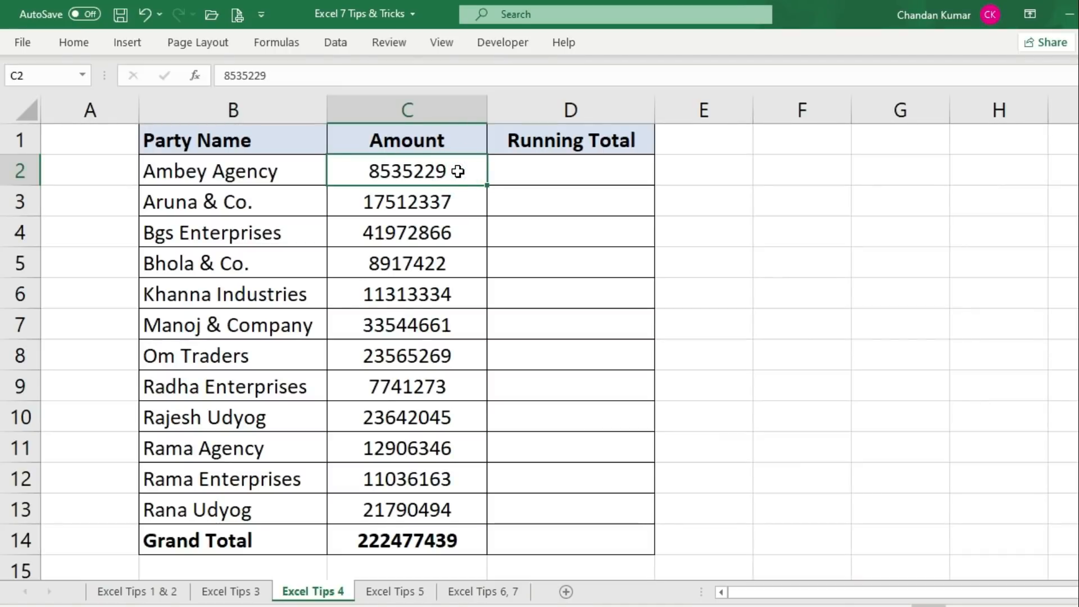
{"action": "left_click_drag", "start_coordinate": [457, 170], "coordinate": [448, 498]}
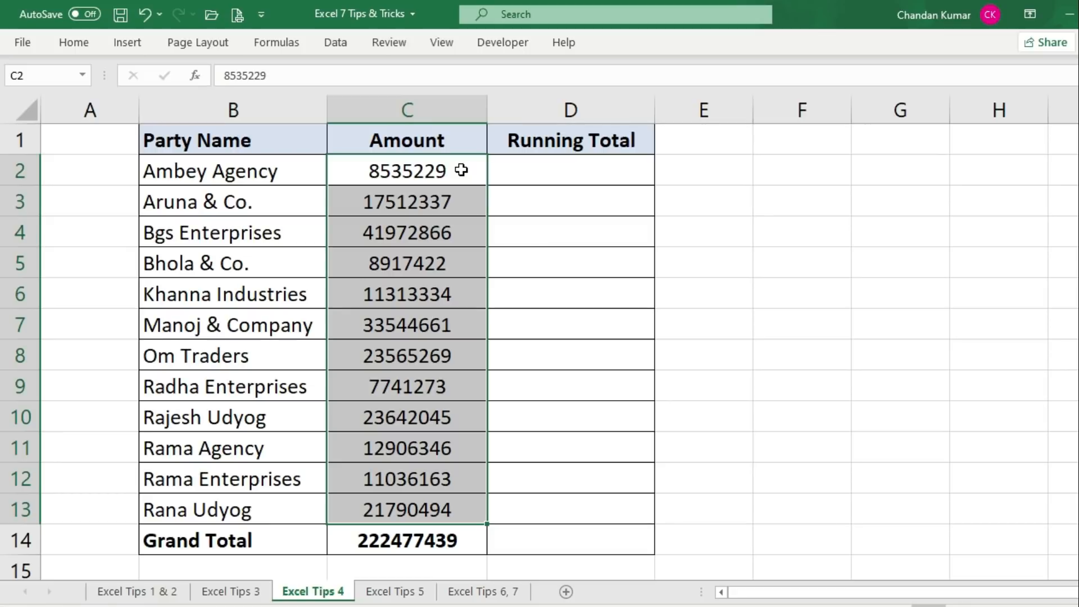
{"action": "left_click", "coordinate": [461, 170]}
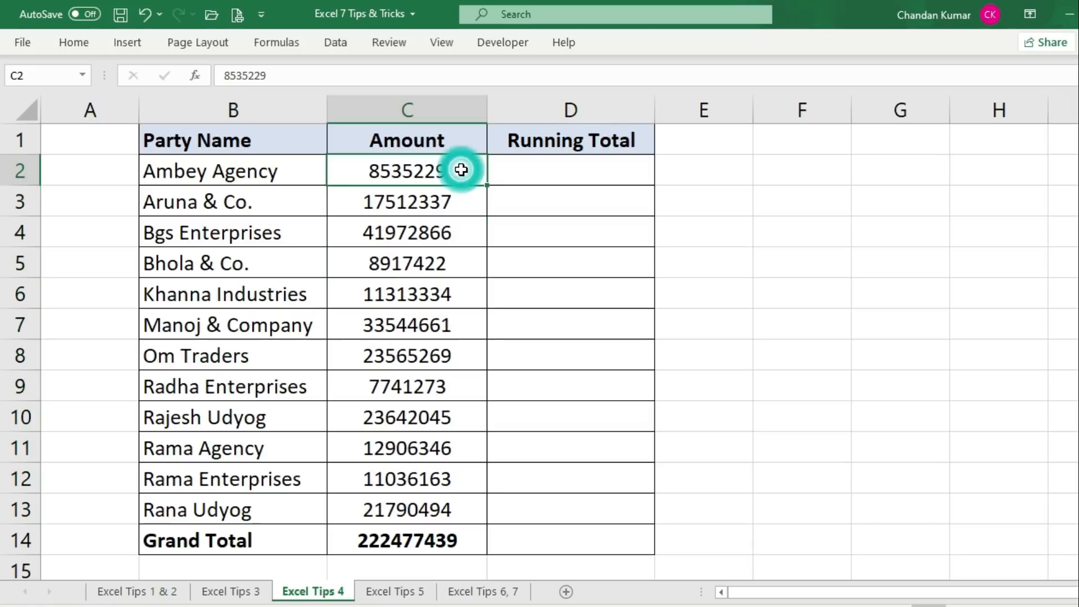
{"action": "left_click_drag", "start_coordinate": [460, 169], "coordinate": [463, 511]}
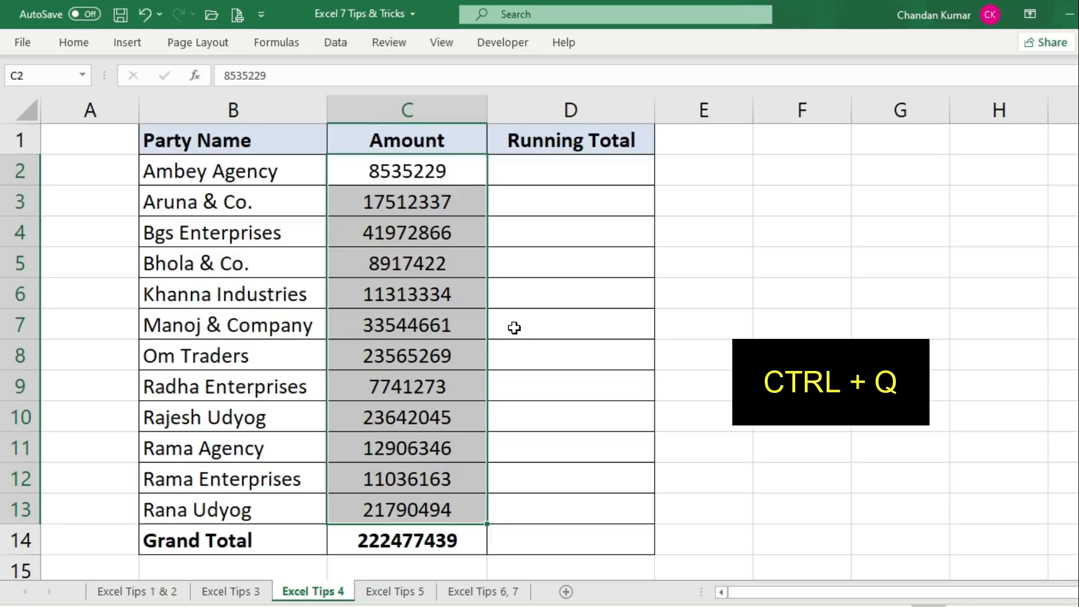
{"action": "key", "text": "ctrl+q"}
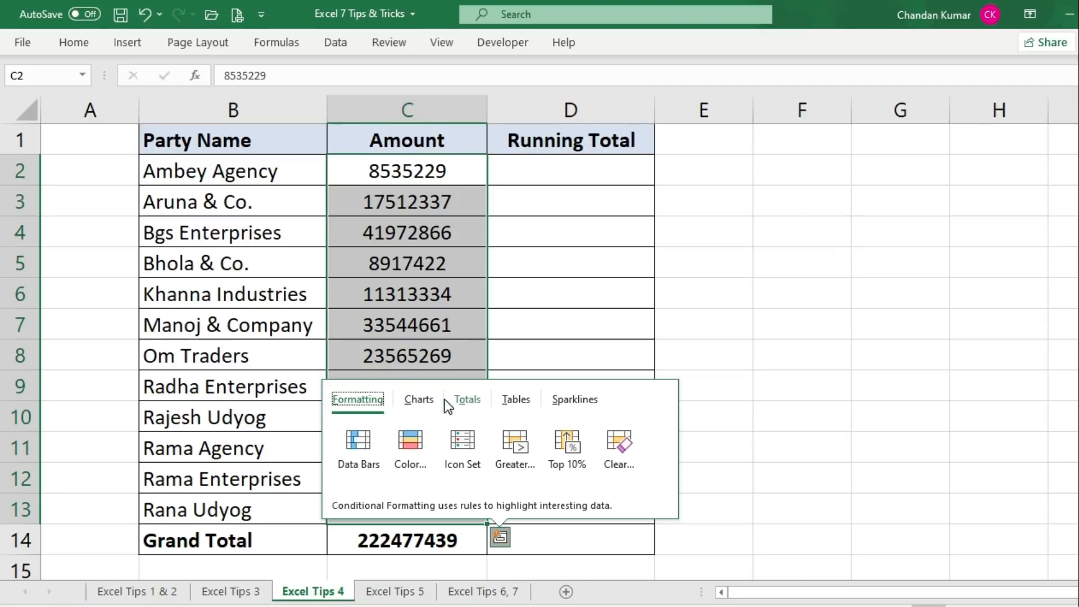
Add a Running Total from the Quick Analysis Totals options into column D
{"action": "left_click", "coordinate": [468, 400]}
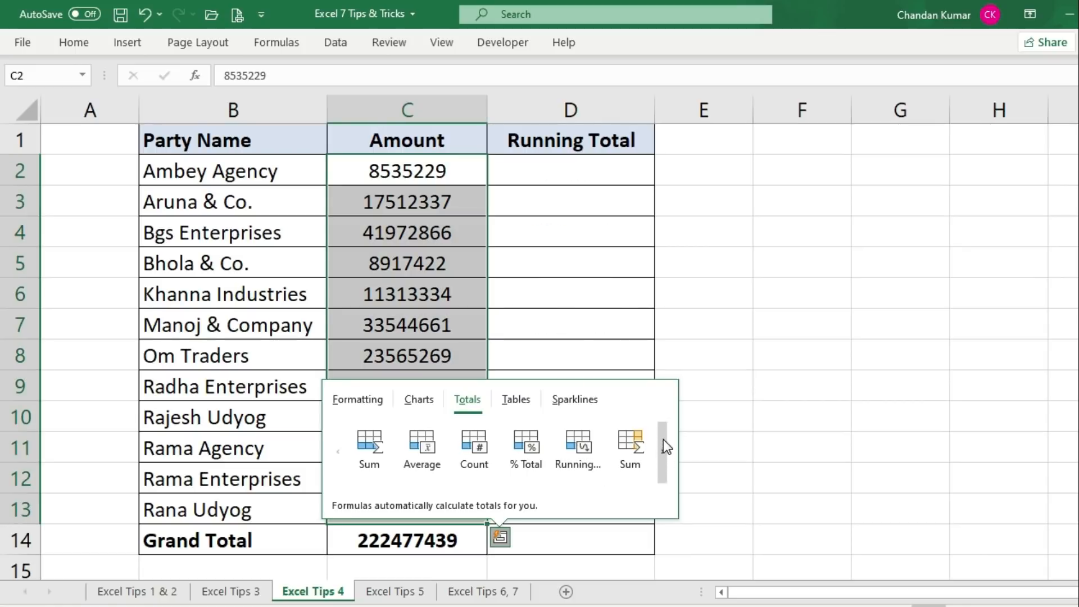
{"action": "left_click", "coordinate": [662, 447]}
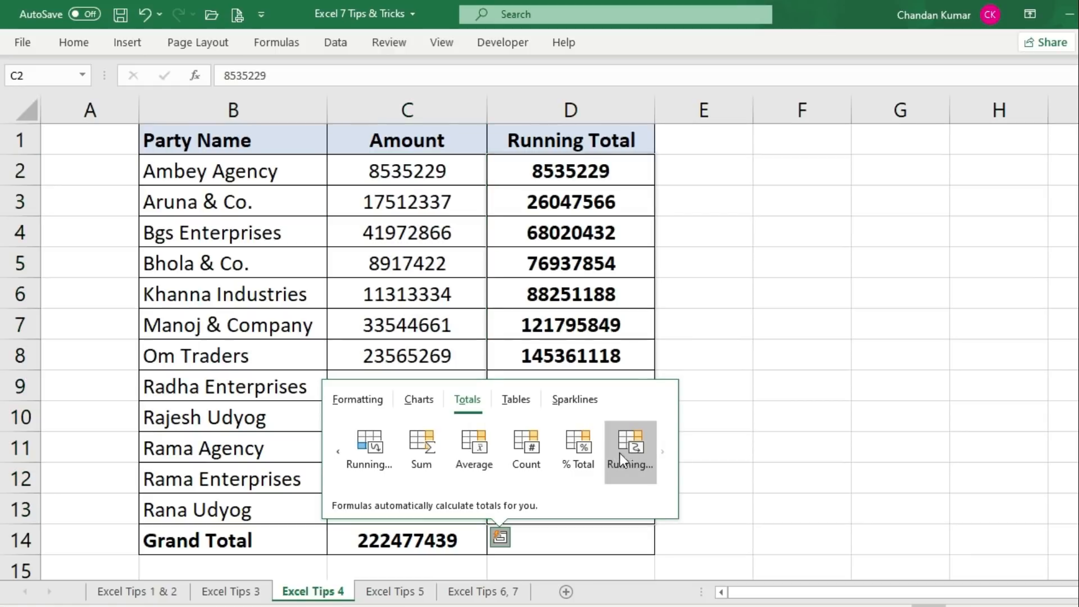
{"action": "left_click", "coordinate": [631, 446]}
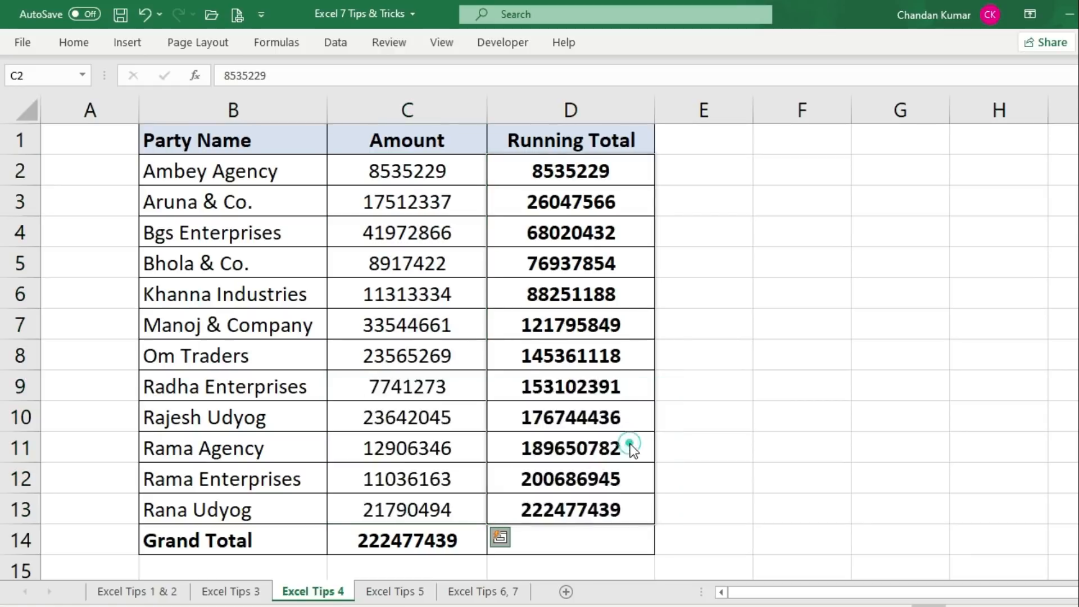
Inspect the D2 =SUM($C$2:C2) formula and compare running totals D2:D13 with the Amount values
{"action": "left_click", "coordinate": [528, 187]}
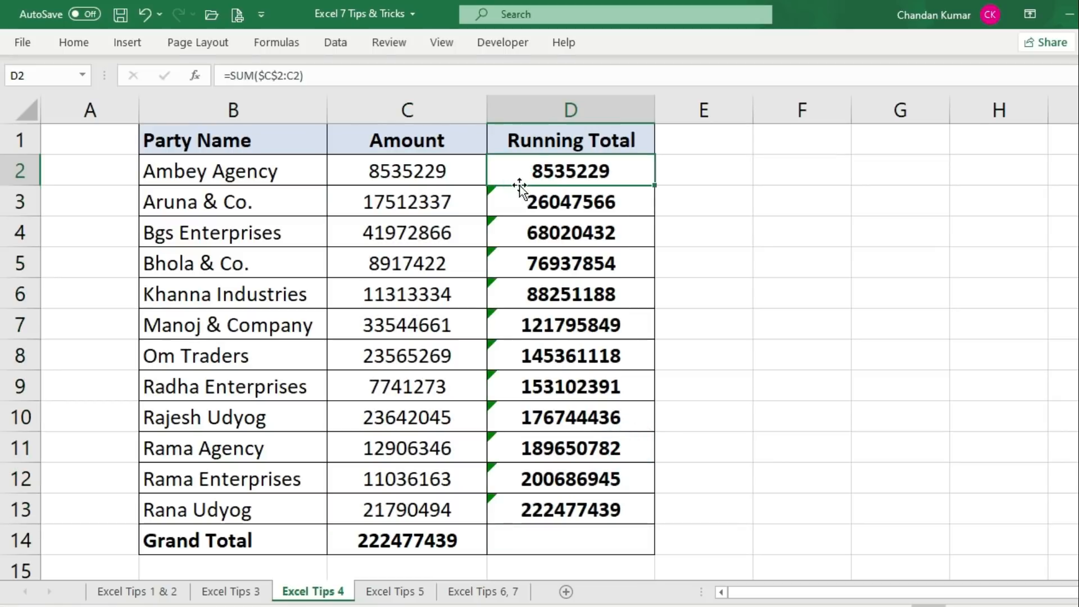
{"action": "left_click_drag", "start_coordinate": [453, 170], "coordinate": [464, 508]}
{"action": "left_click", "coordinate": [620, 167]}
{"action": "left_click_drag", "start_coordinate": [623, 173], "coordinate": [609, 520]}
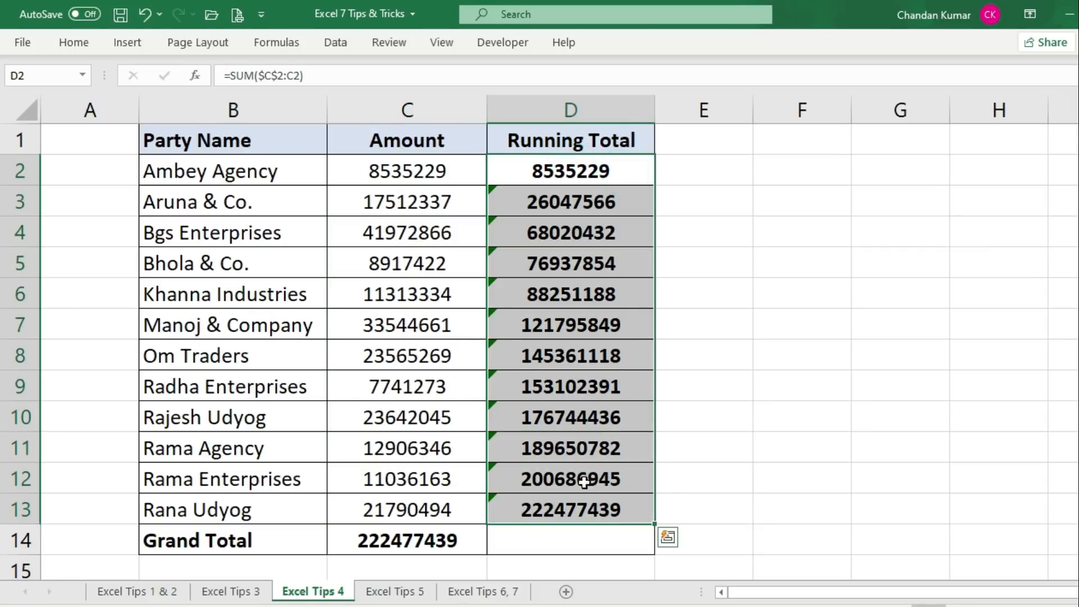
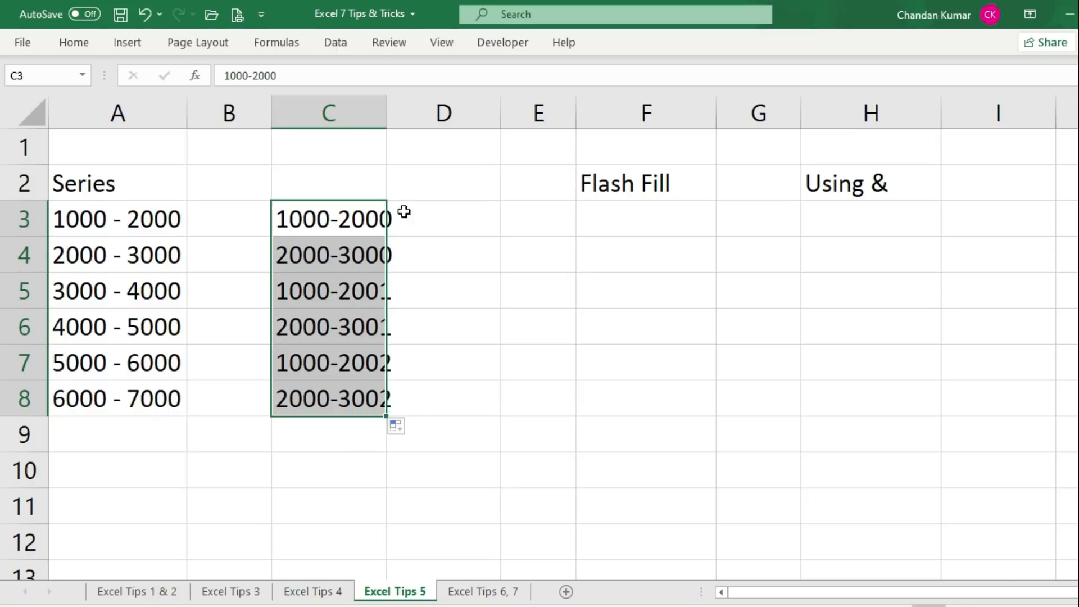
Deselect the filled C3:C8 range, which runs 1000-2000 through 2000-3002 and doesn't match the Series list
{"action": "left_click", "coordinate": [429, 243]}
Highlight the joined values in C3:C8, the Series list, and the Flash Fill and Using & areas
{"action": "left_click", "coordinate": [463, 335]}
{"action": "left_click", "coordinate": [551, 349]}
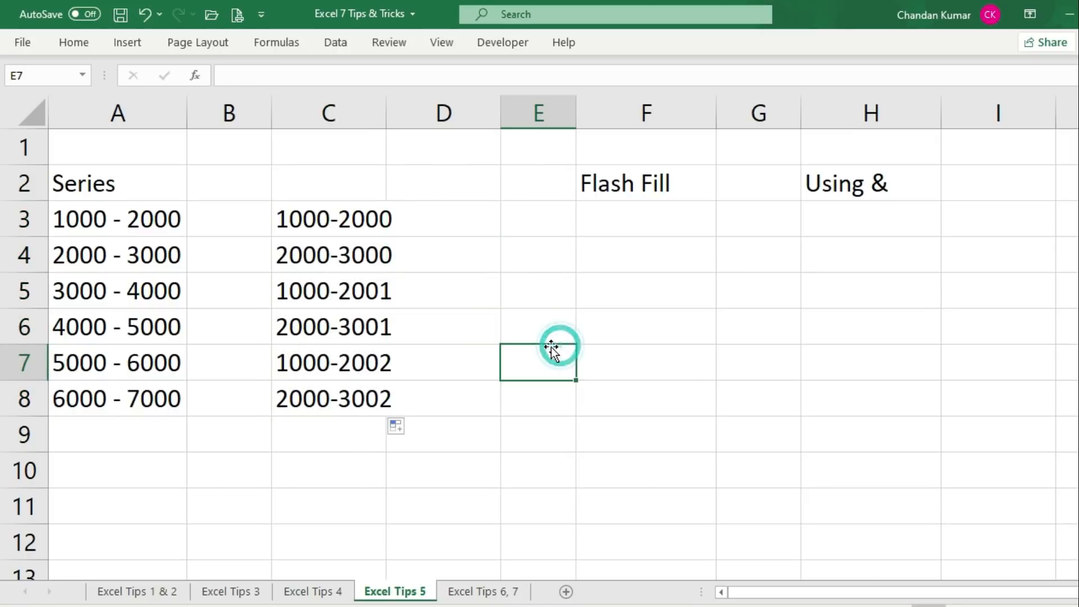
{"action": "left_click_drag", "start_coordinate": [344, 215], "coordinate": [353, 406]}
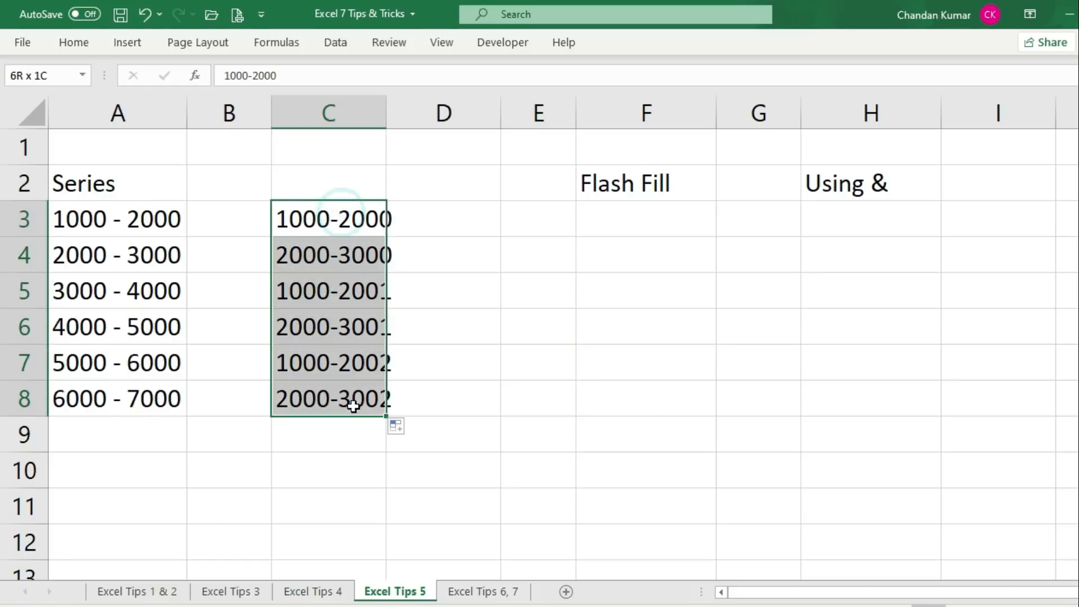
{"action": "left_click", "coordinate": [523, 366]}
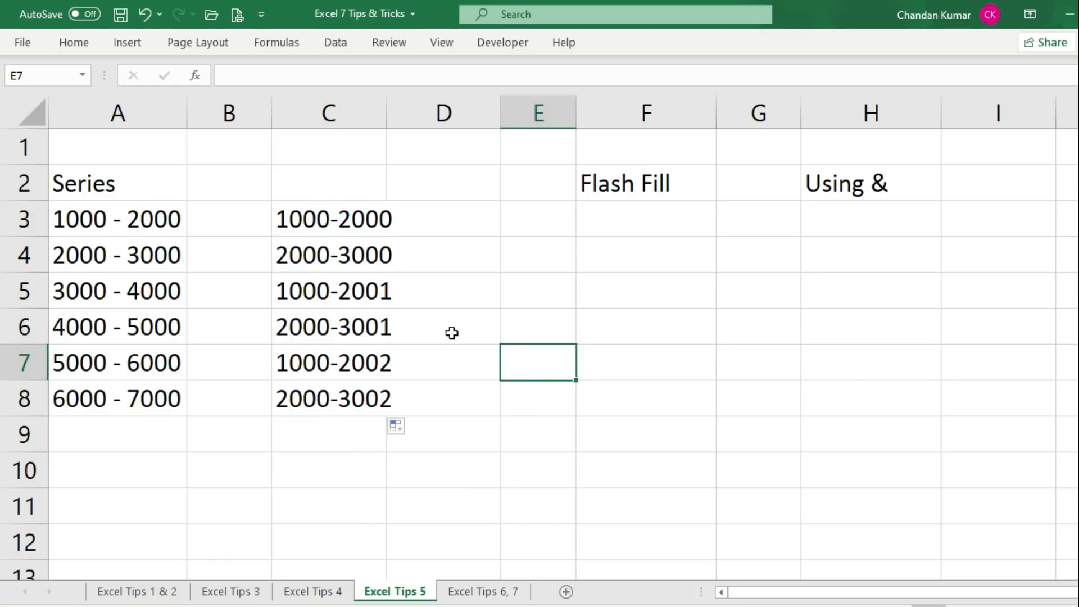
{"action": "left_click_drag", "start_coordinate": [335, 218], "coordinate": [335, 393]}
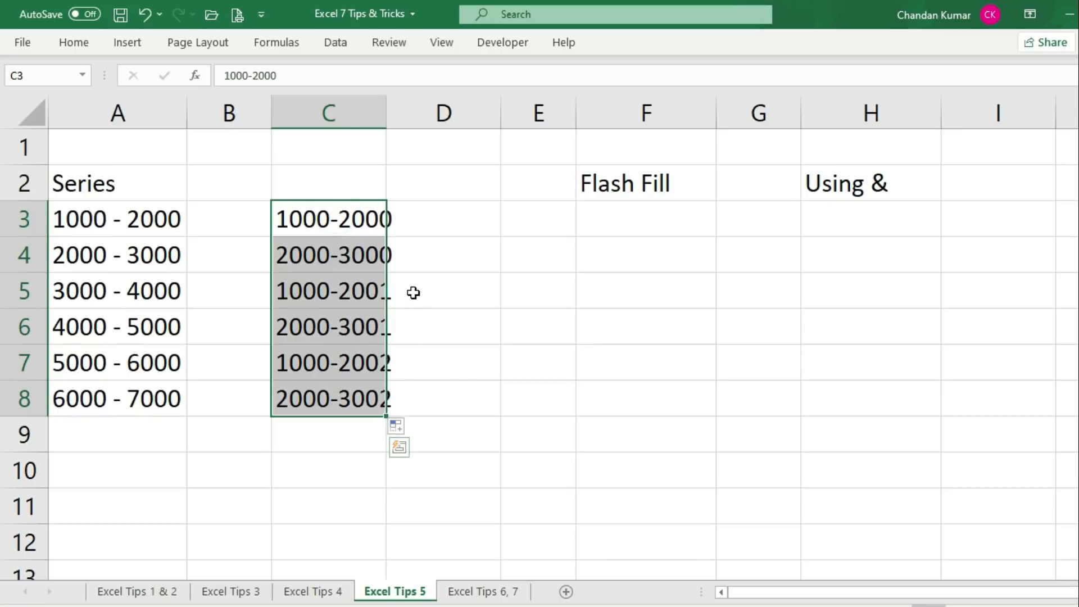
{"action": "left_click_drag", "start_coordinate": [133, 184], "coordinate": [132, 399]}
{"action": "left_click", "coordinate": [542, 207]}
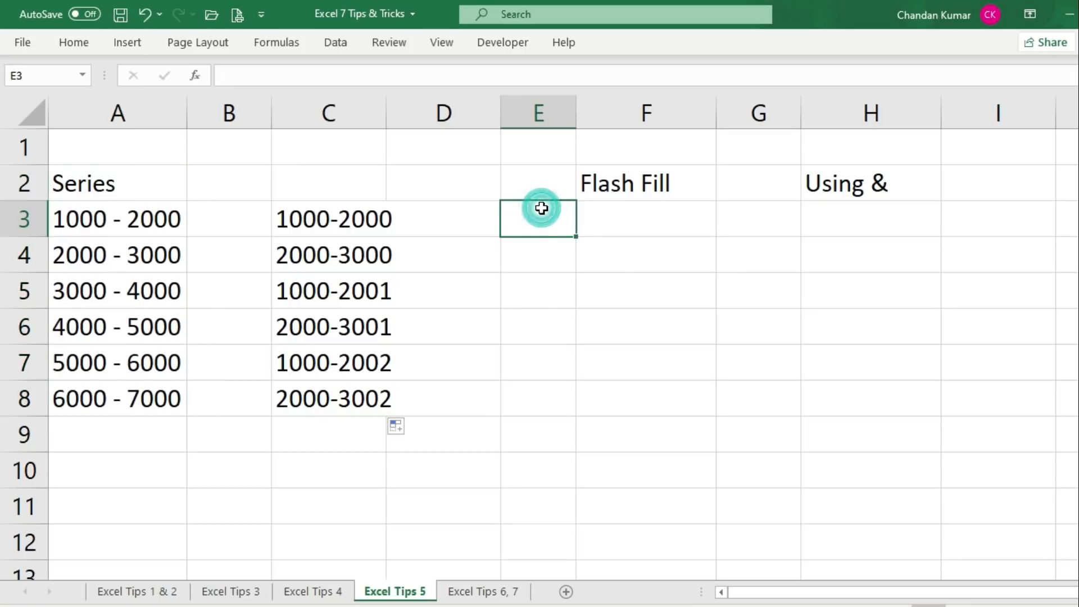
{"action": "left_click_drag", "start_coordinate": [145, 186], "coordinate": [151, 404]}
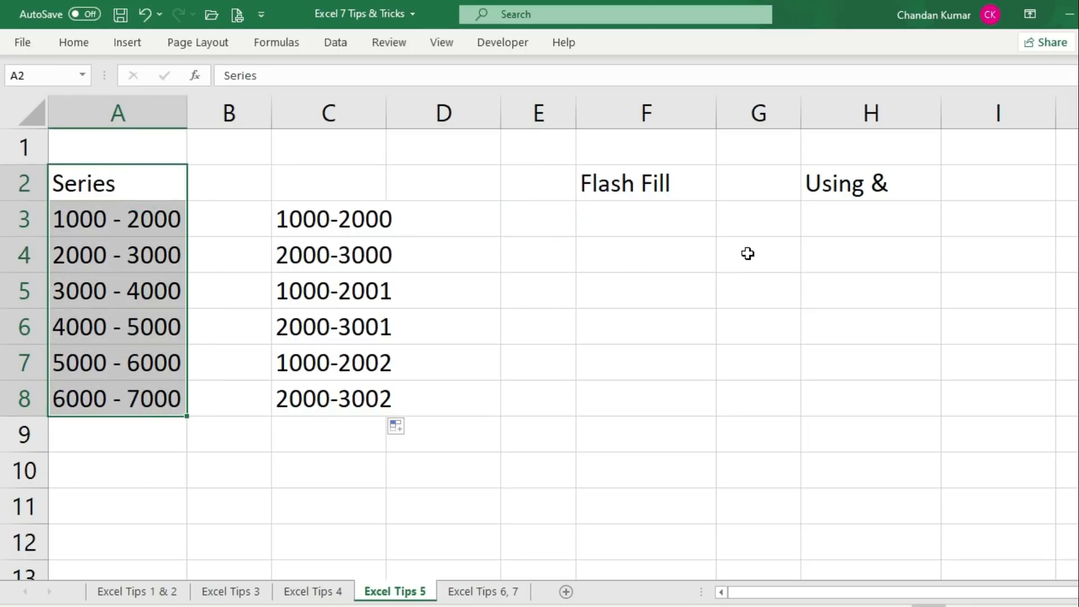
{"action": "left_click_drag", "start_coordinate": [646, 194], "coordinate": [645, 422]}
{"action": "left_click_drag", "start_coordinate": [877, 203], "coordinate": [871, 391]}
{"action": "left_click", "coordinate": [550, 352]}
Select C3:C8 and delete the mismatched joined values
{"action": "left_click", "coordinate": [320, 219]}
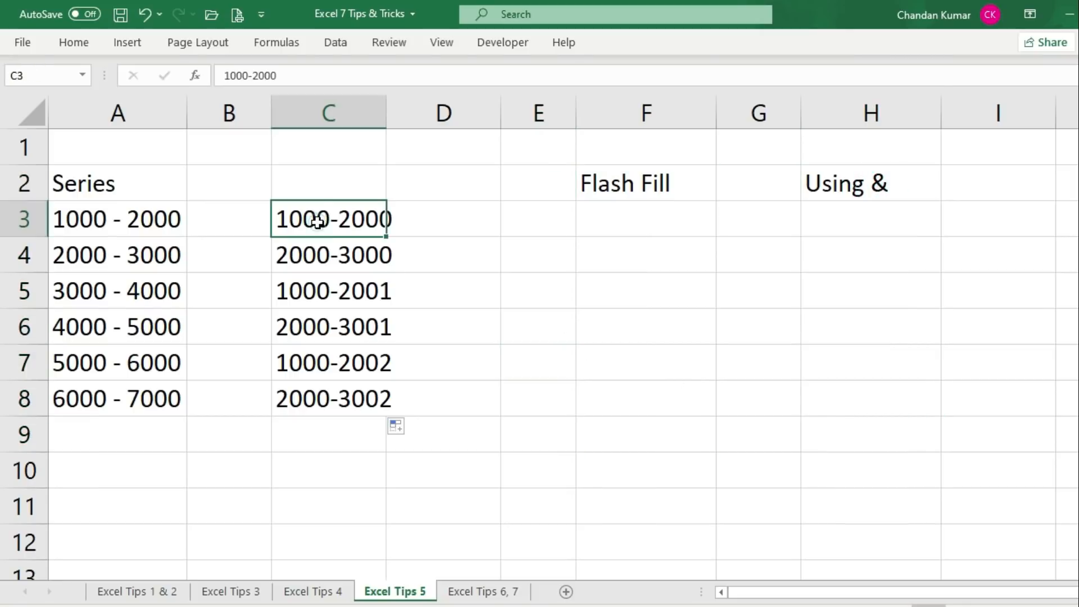
{"action": "left_click_drag", "start_coordinate": [336, 220], "coordinate": [350, 396]}
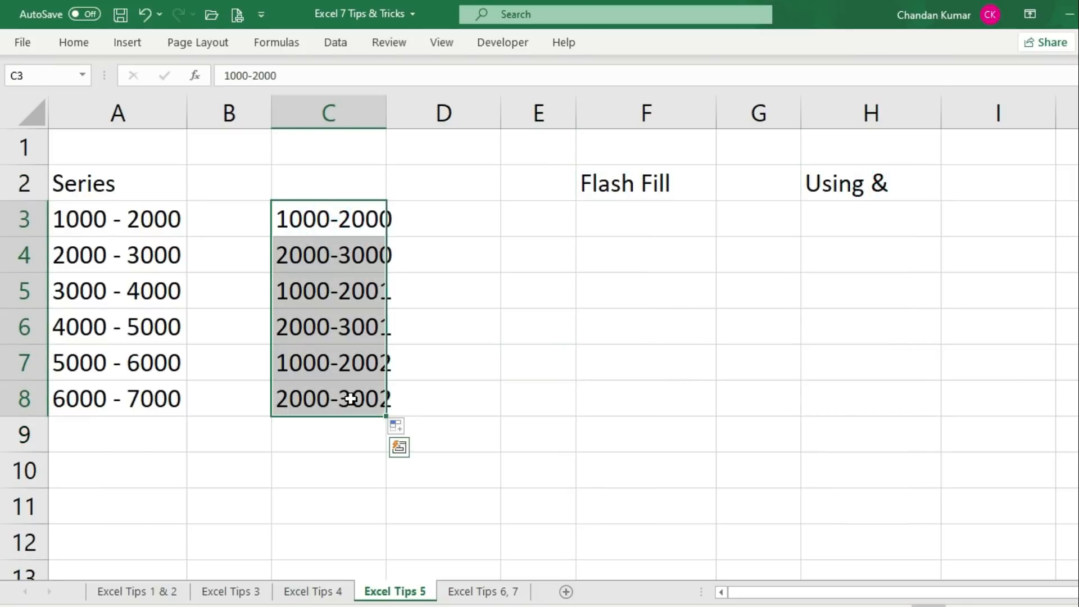
{"action": "key", "text": "Delete"}
Enter start values 1000 and 2000 in C3:C4
{"action": "left_click", "coordinate": [427, 221]}
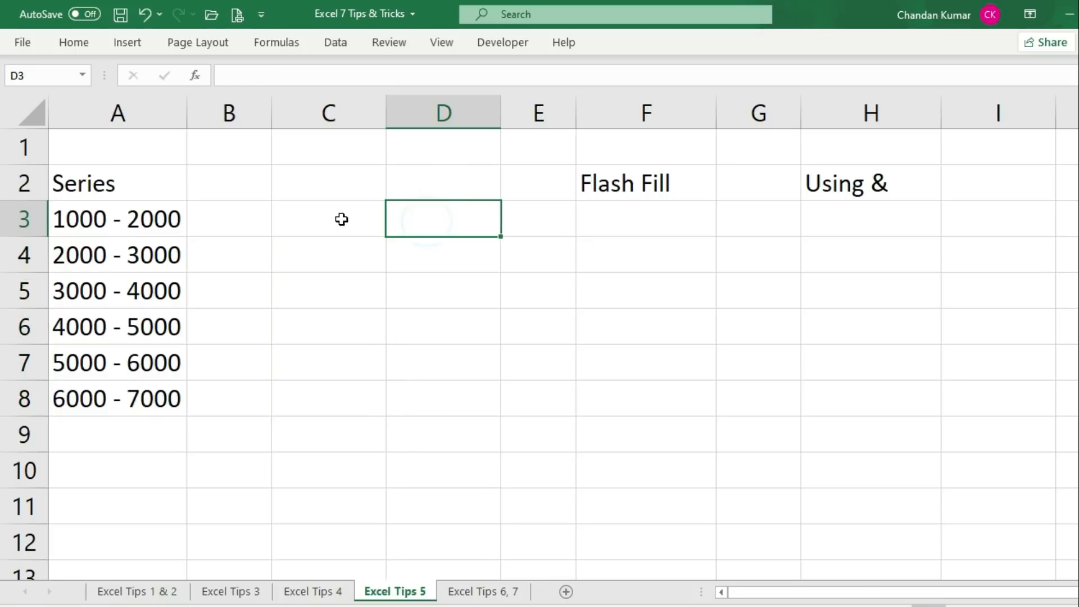
{"action": "left_click", "coordinate": [332, 216]}
{"action": "type", "text": "1000"}
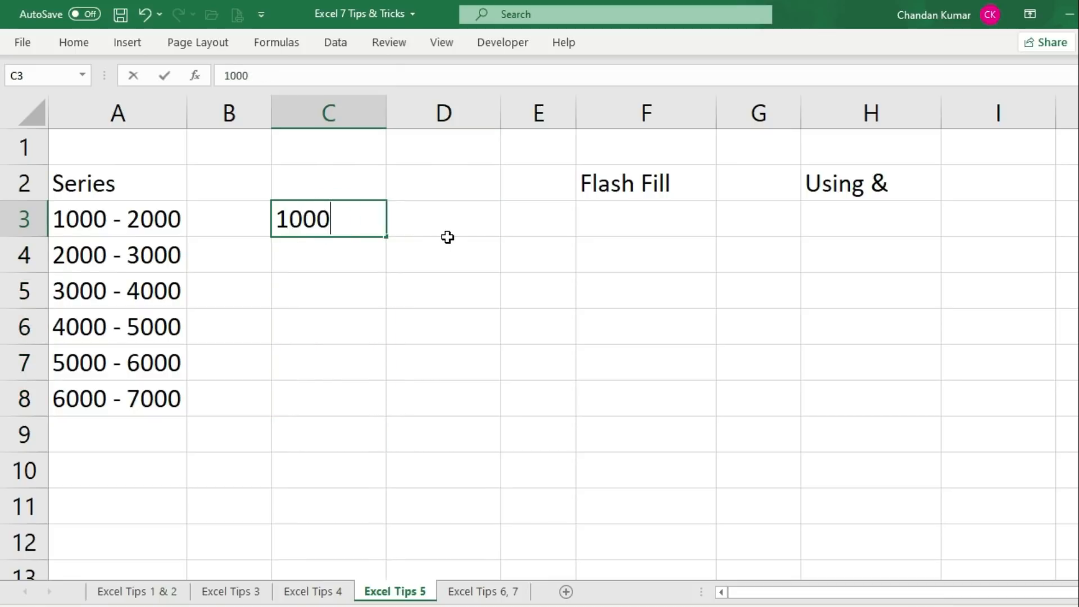
{"action": "key", "text": "Return"}
{"action": "type", "text": "2000"}
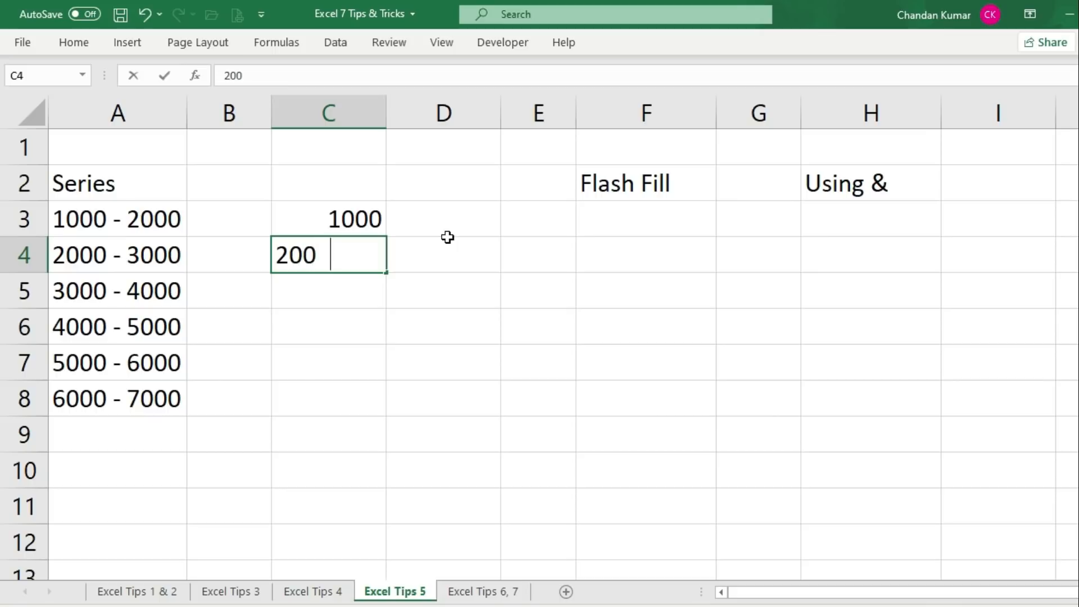
{"action": "key", "text": "Return"}
Enter 2000 and 3000 in D3:D4, then fill C3:D4 down to row 11
{"action": "left_click", "coordinate": [444, 218]}
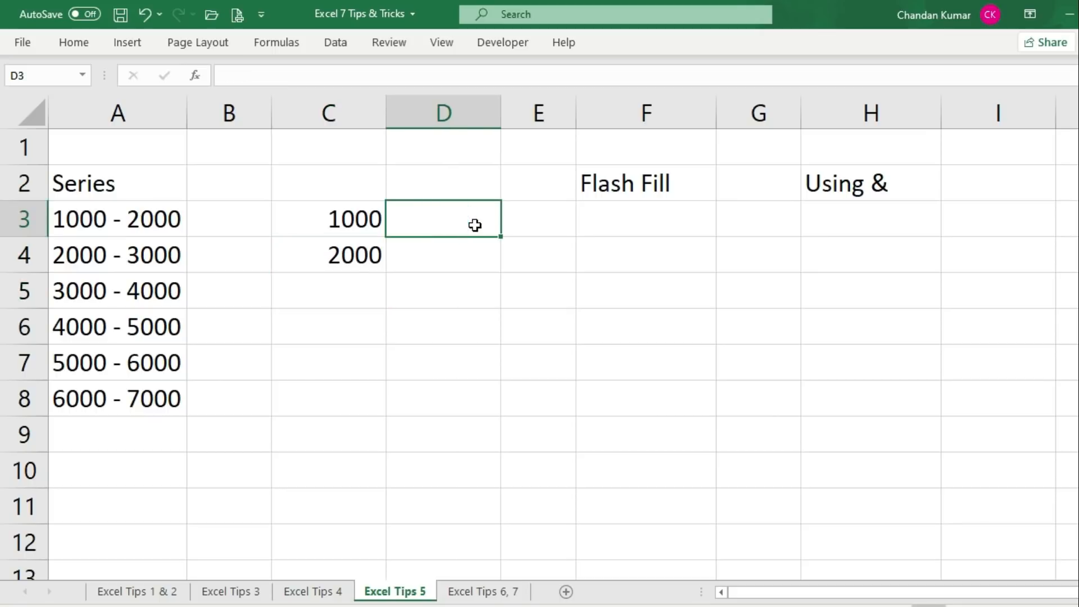
{"action": "type", "text": "2000"}
{"action": "key", "text": "Return"}
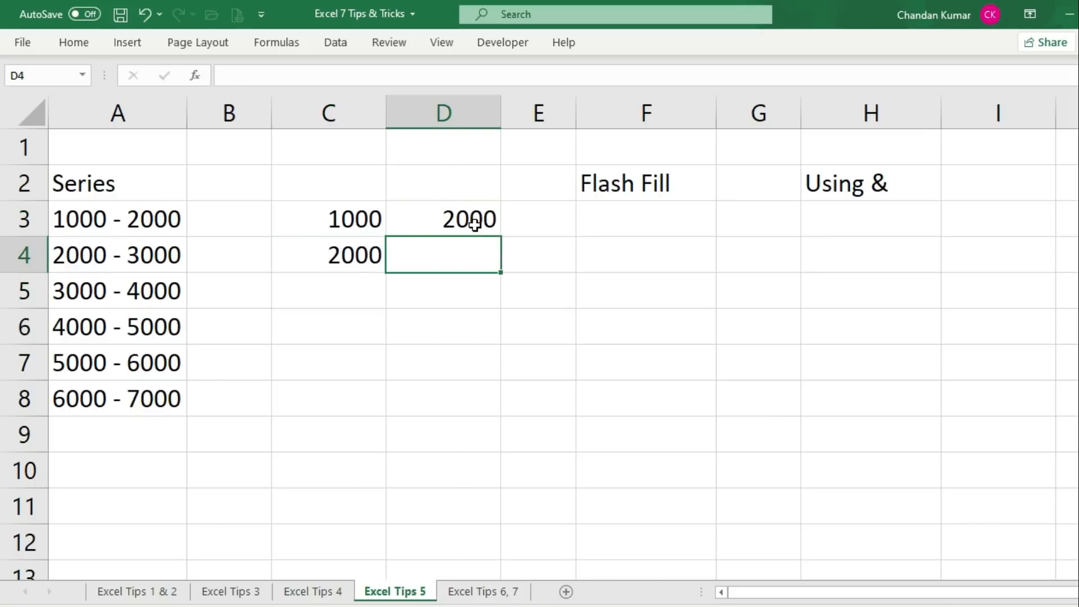
{"action": "type", "text": "3000"}
{"action": "key", "text": "Return"}
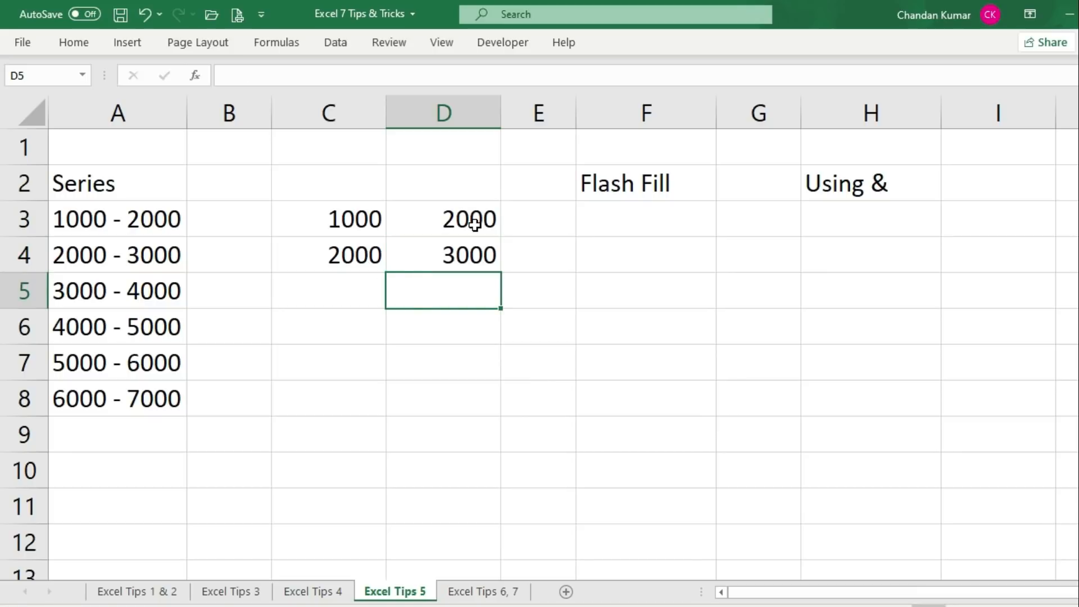
{"action": "left_click_drag", "start_coordinate": [331, 218], "coordinate": [498, 521]}
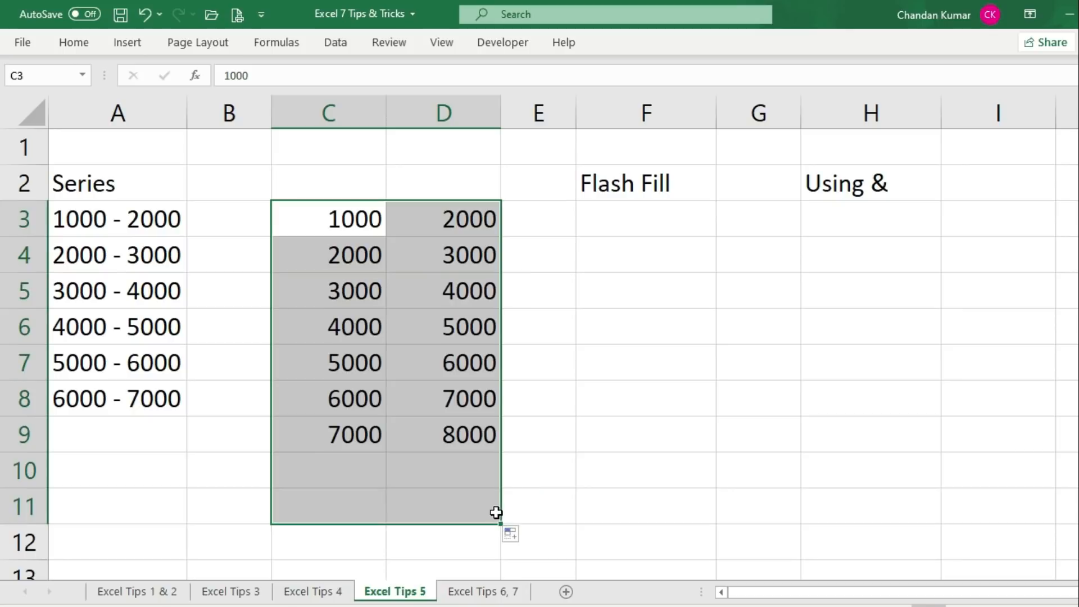
{"action": "left_click", "coordinate": [336, 218]}
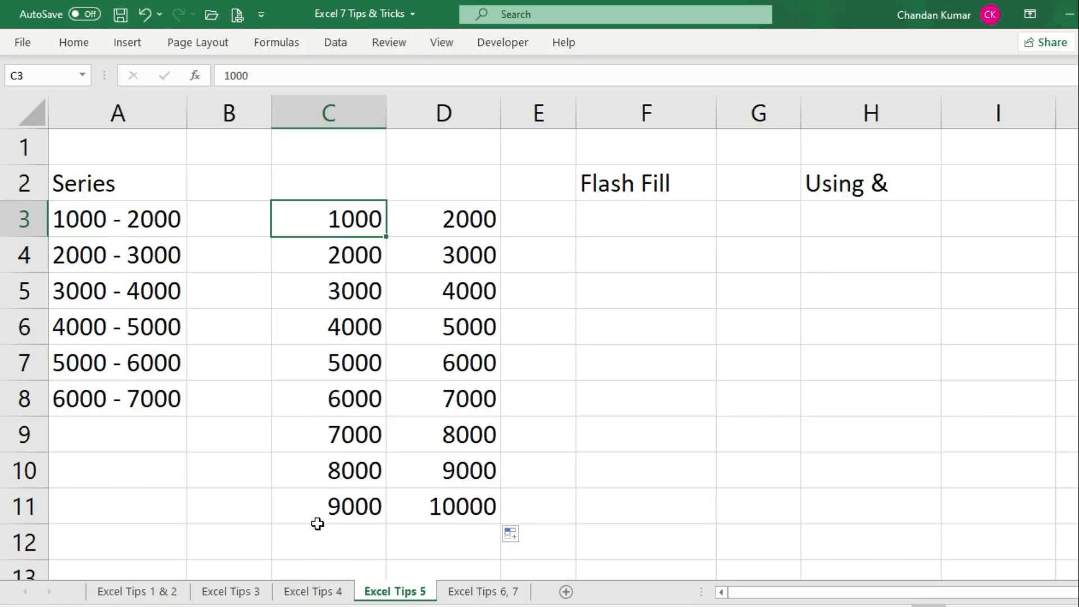
{"action": "left_click_drag", "start_coordinate": [454, 216], "coordinate": [460, 503]}
{"action": "left_click", "coordinate": [455, 246]}
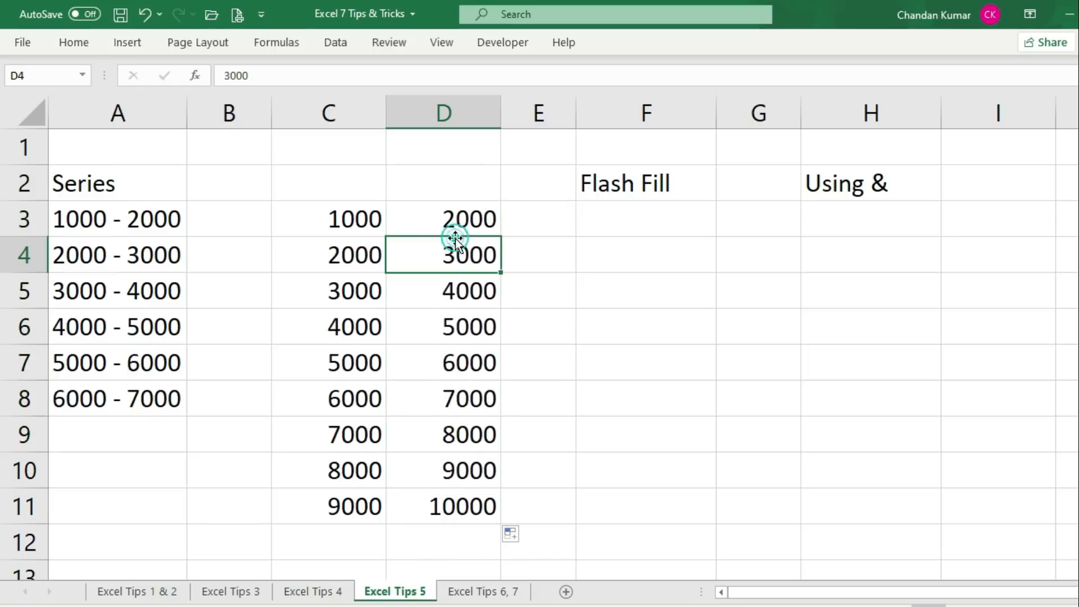
{"action": "left_click", "coordinate": [655, 219]}
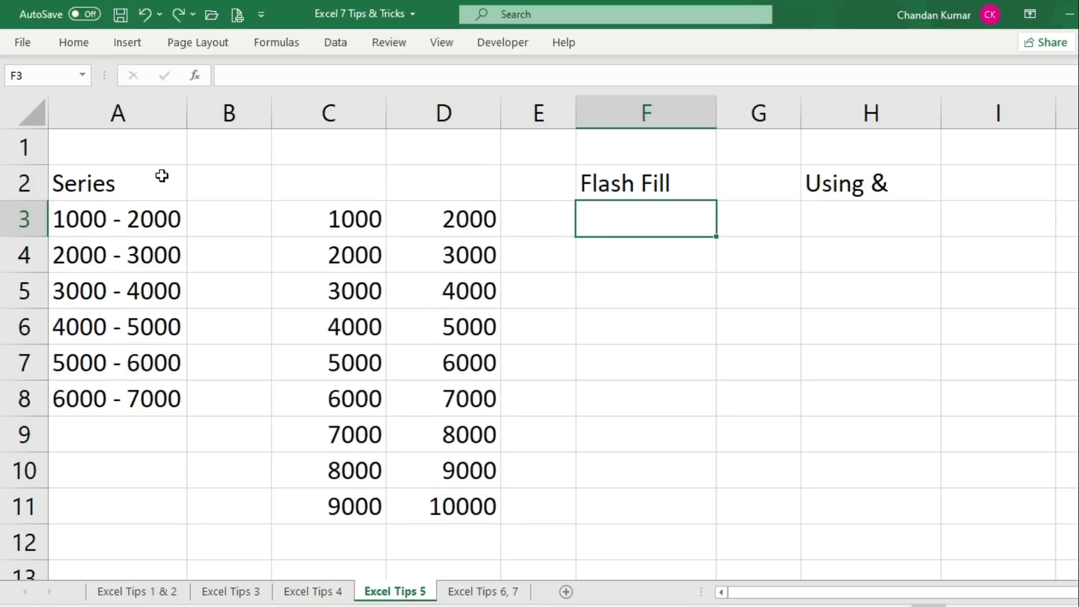
{"action": "left_click_drag", "start_coordinate": [159, 176], "coordinate": [159, 399]}
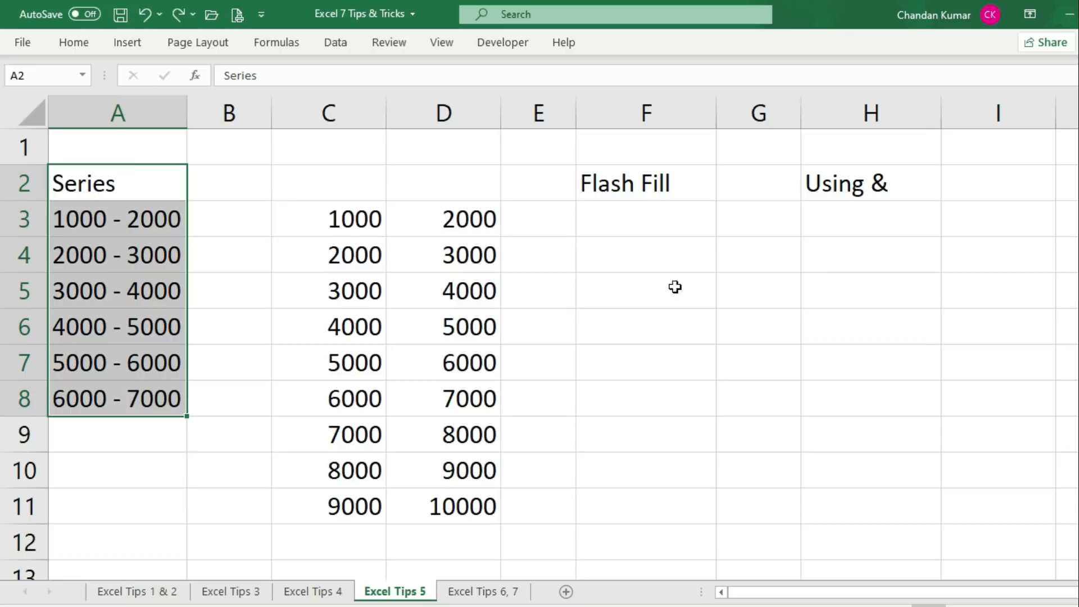
{"action": "left_click", "coordinate": [650, 224]}
{"action": "left_click_drag", "start_coordinate": [669, 173], "coordinate": [658, 497]}
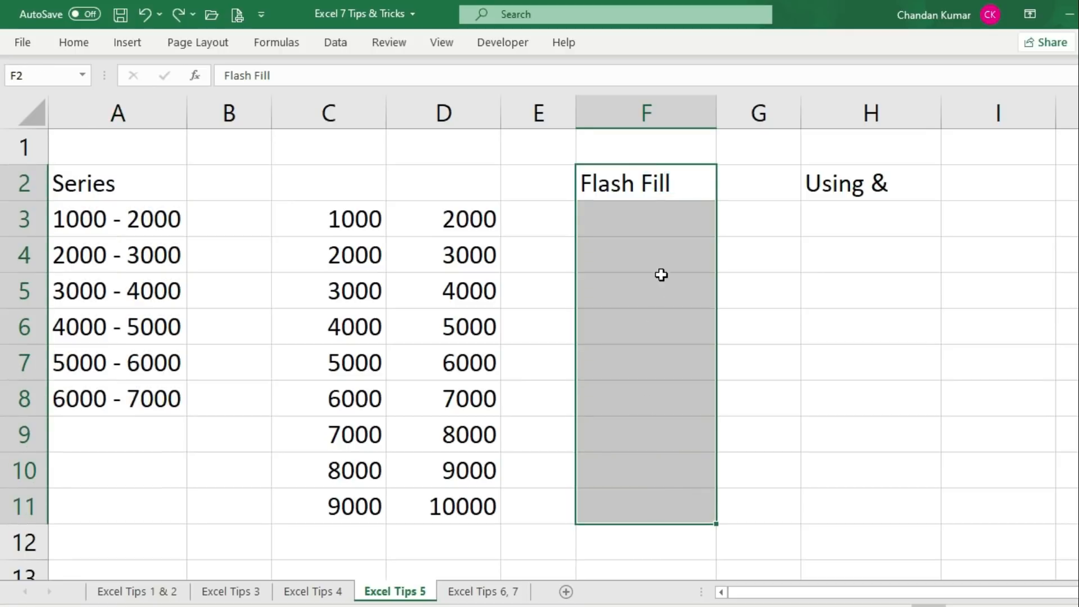
{"action": "left_click", "coordinate": [662, 219]}
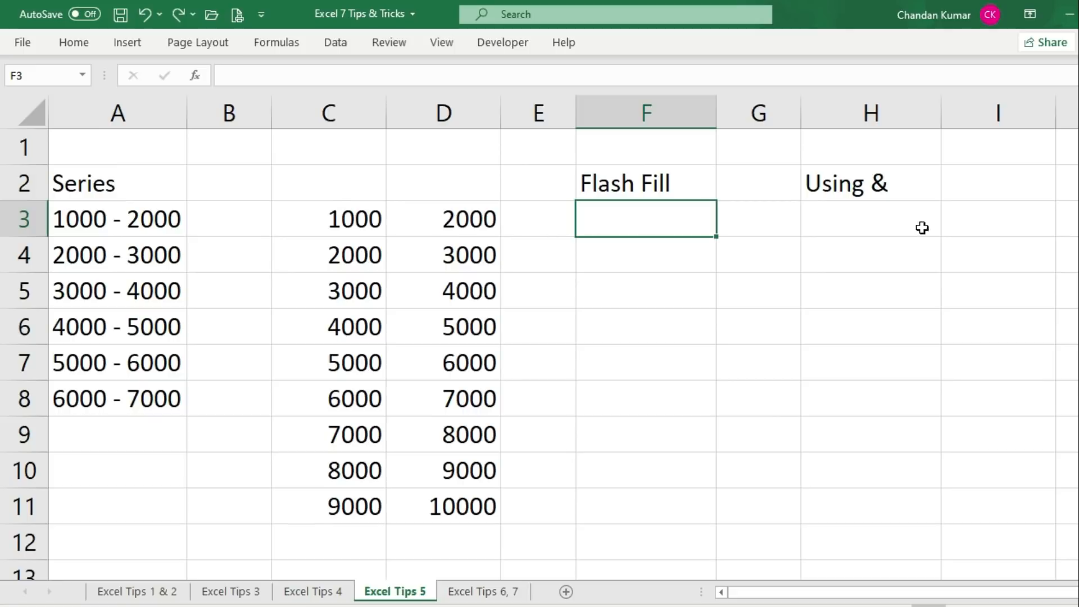
{"action": "left_click", "coordinate": [892, 189]}
{"action": "left_click", "coordinate": [867, 224]}
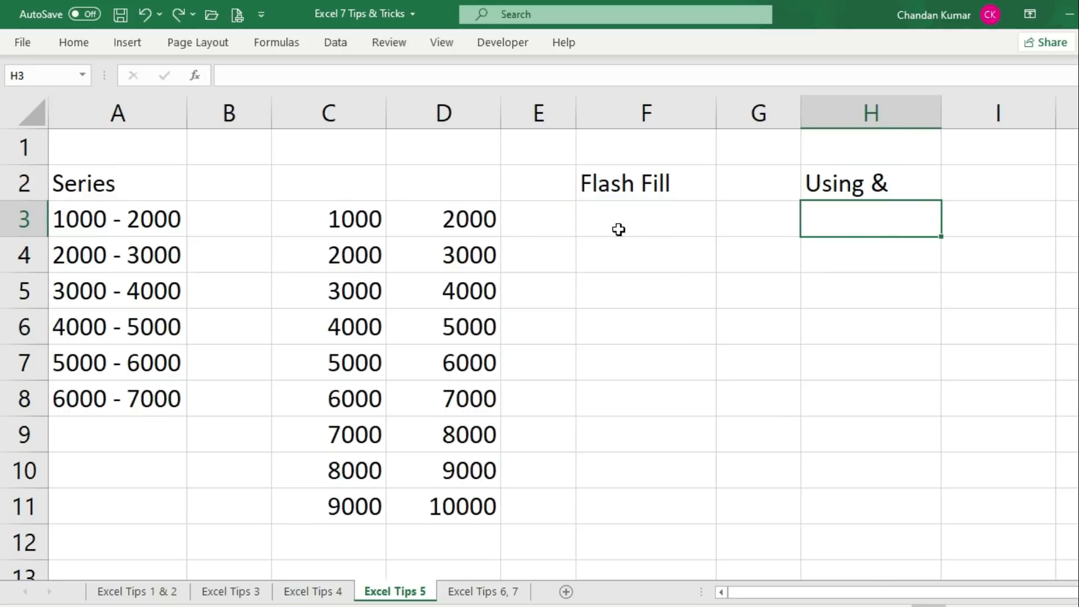
{"action": "left_click", "coordinate": [649, 219]}
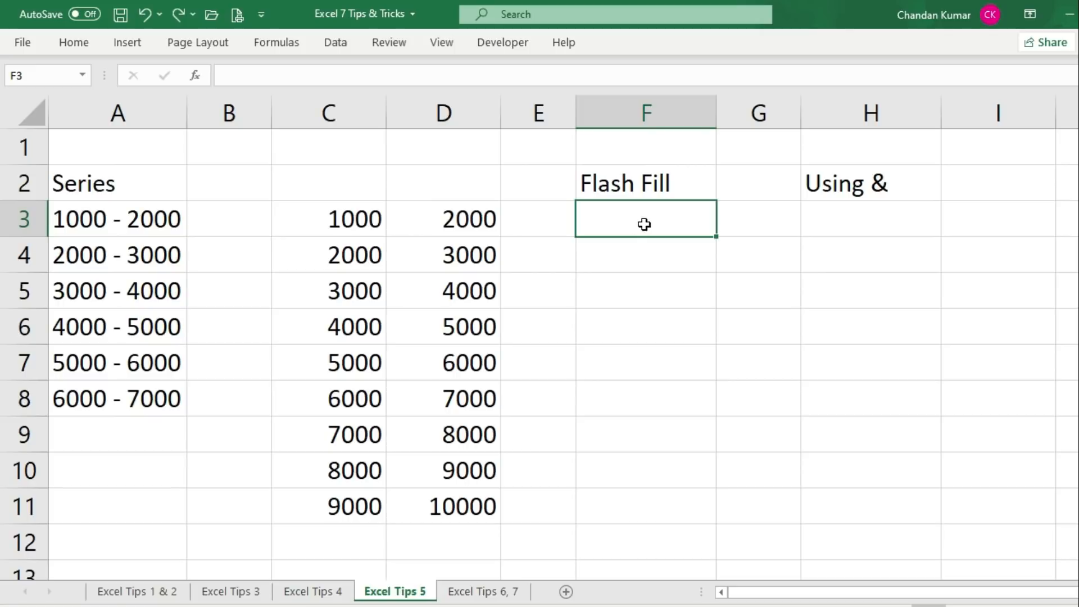
Type the example 1000 - 2000 in F3 and try Flash Fill (Ctrl+E), which finds no pattern
{"action": "type", "text": "1"}
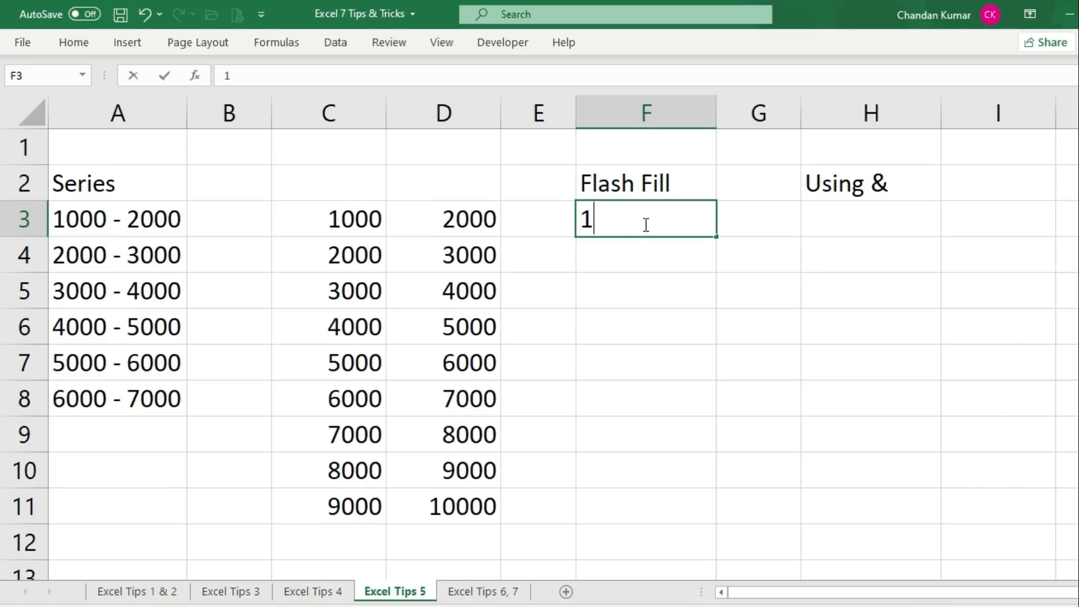
{"action": "type", "text": "000 -"}
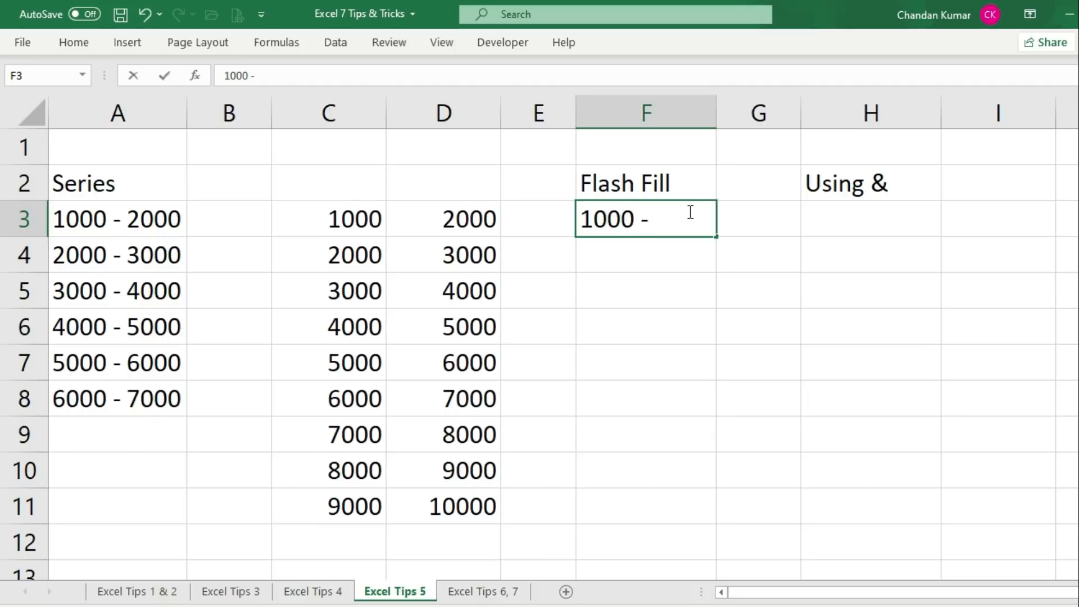
{"action": "type", "text": " 2000"}
{"action": "key", "text": "Return"}
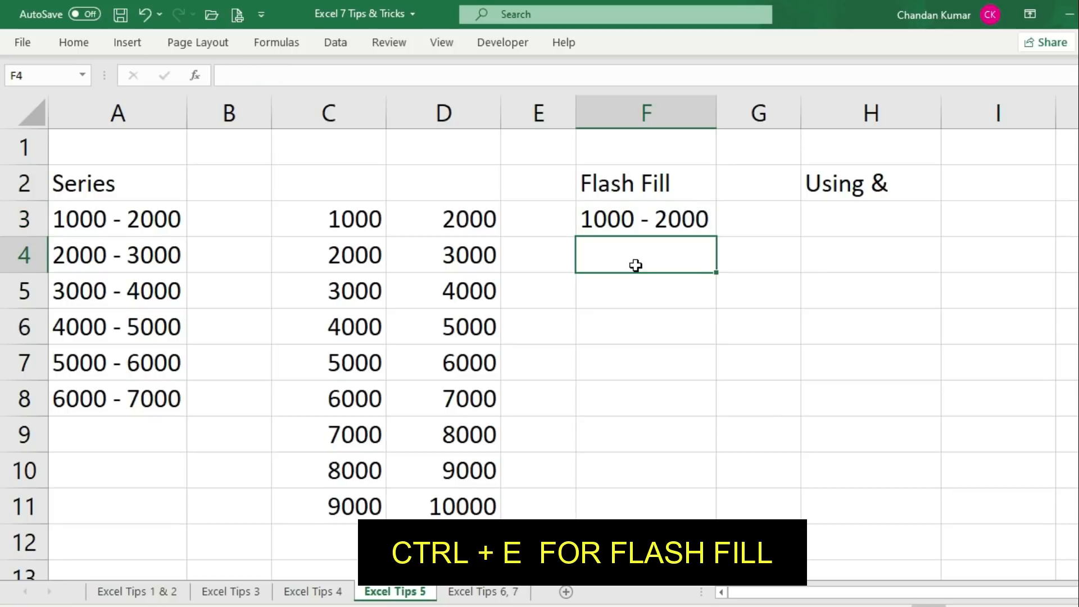
{"action": "key", "text": "ctrl+e"}
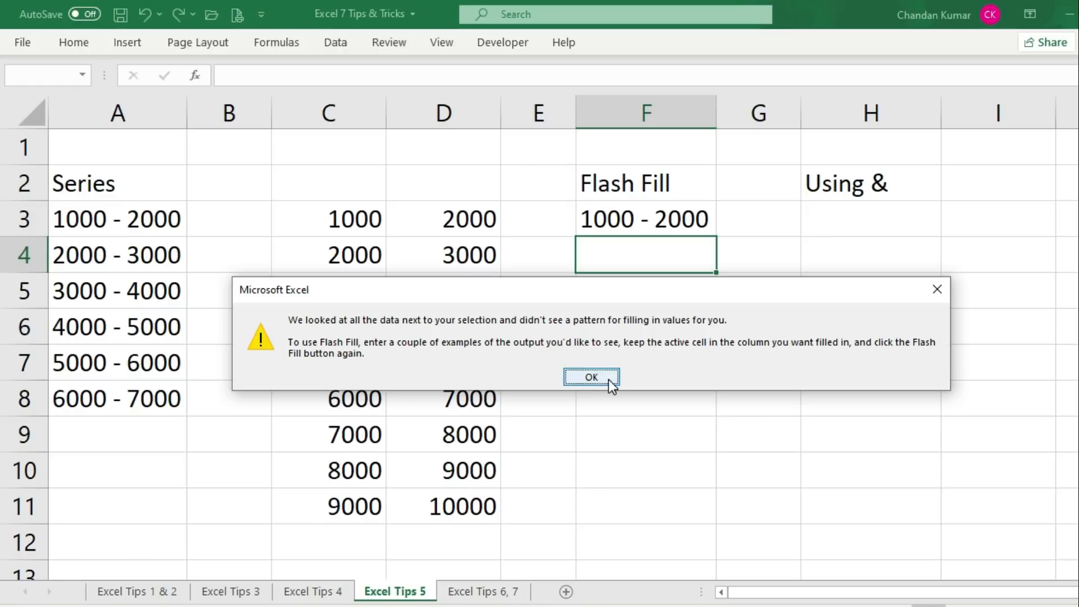
{"action": "left_click", "coordinate": [592, 379]}
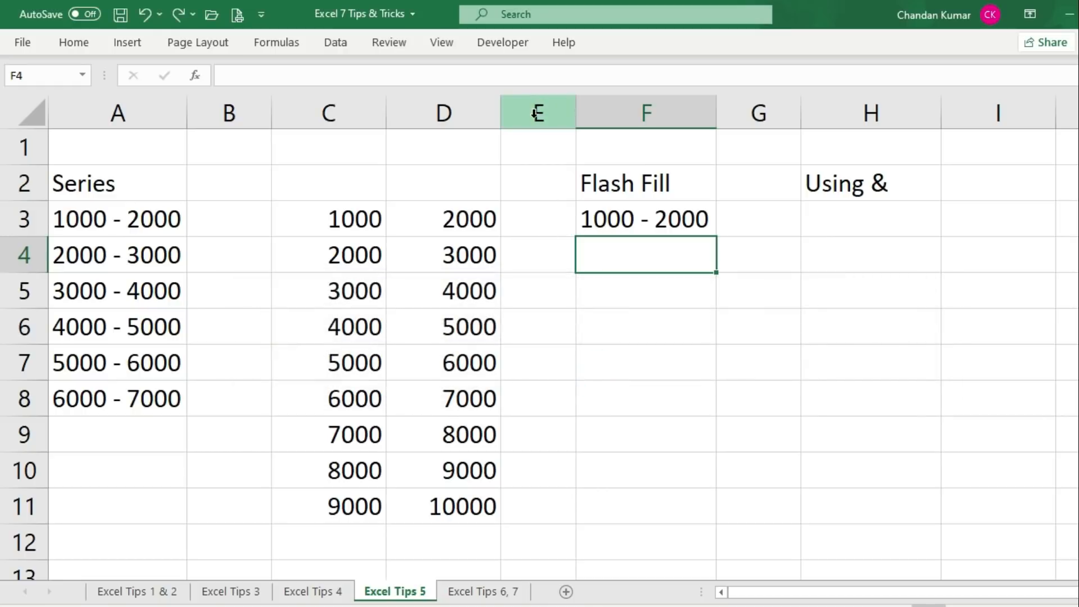
{"action": "left_click_drag", "start_coordinate": [527, 217], "coordinate": [531, 503]}
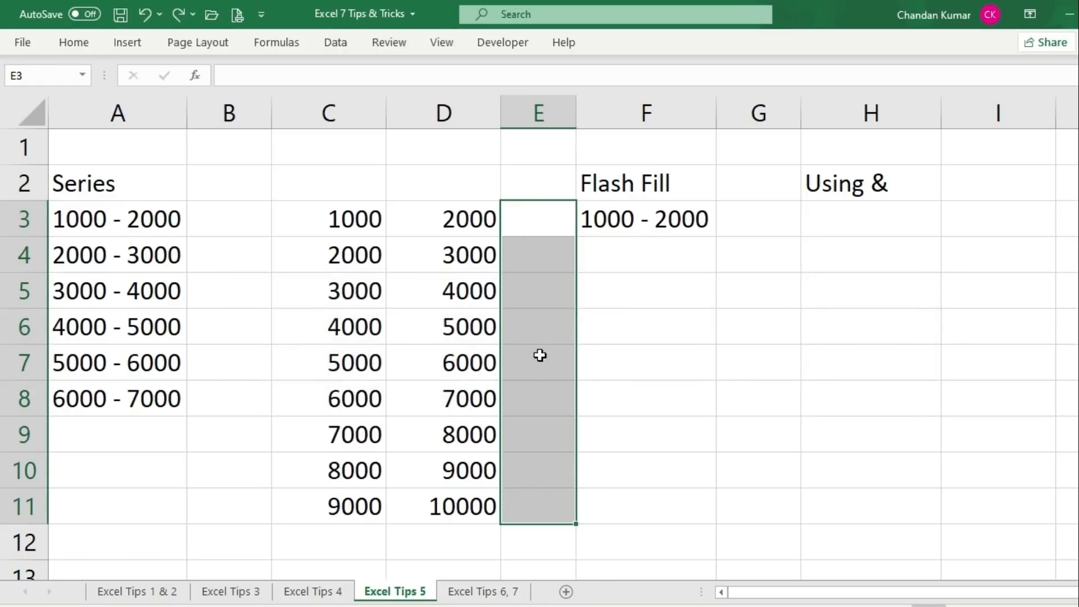
Delete empty column E and flash-fill E4:E11 with 2000 - 3000 through 9000 - 10000
{"action": "left_click", "coordinate": [537, 110]}
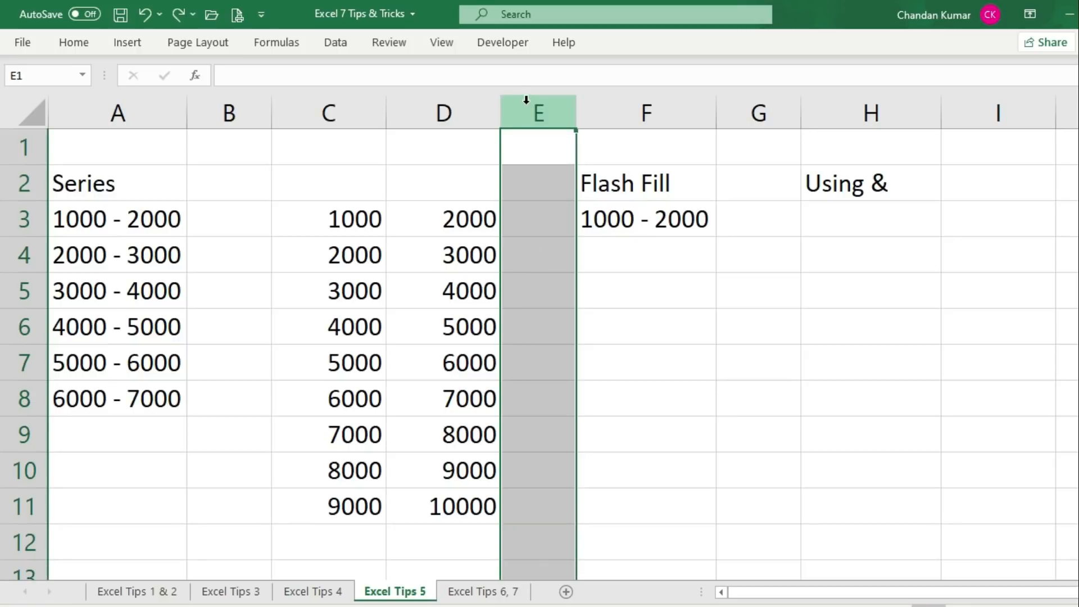
{"action": "key", "text": "ctrl+minus"}
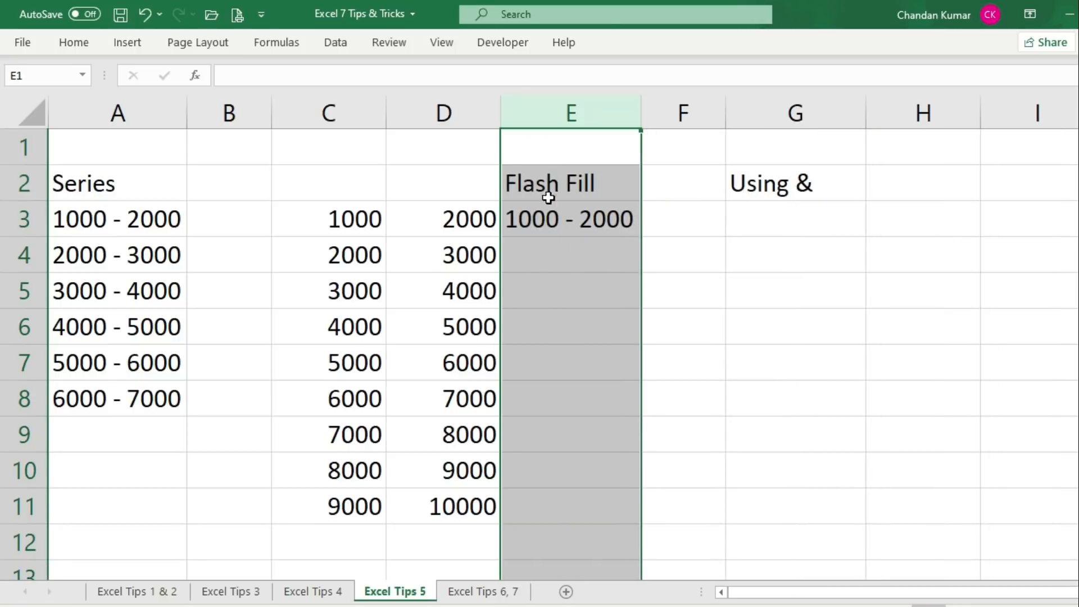
{"action": "left_click", "coordinate": [571, 250]}
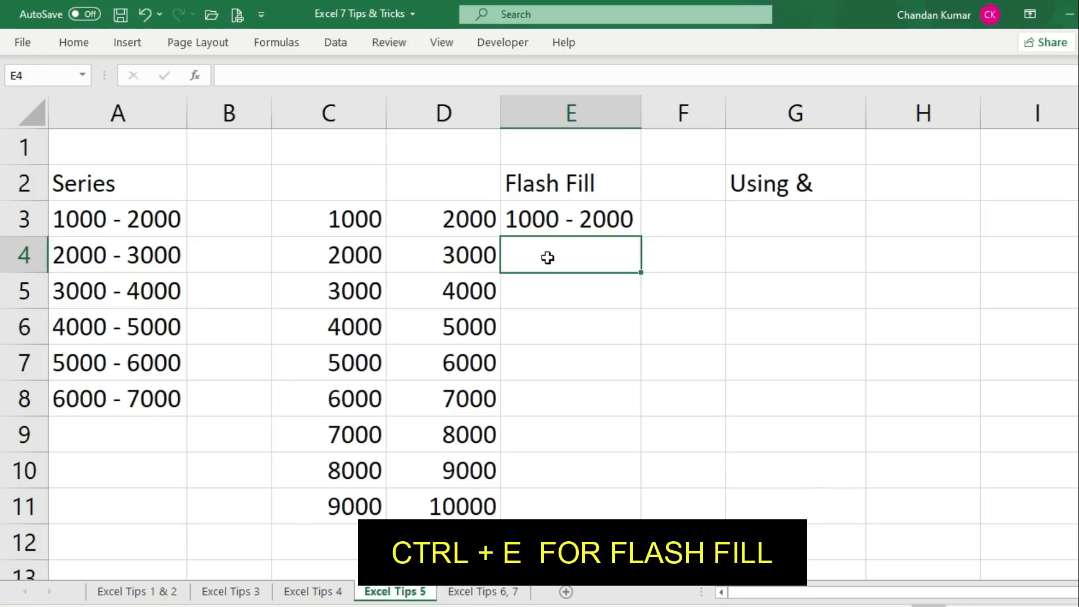
{"action": "key", "text": "ctrl+e"}
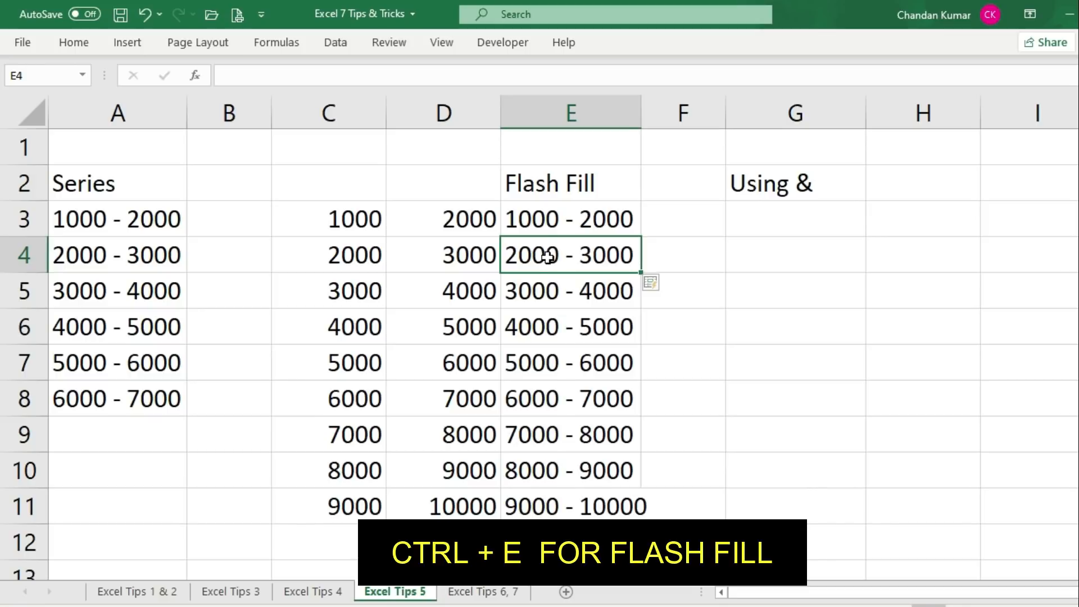
Highlight the flash-filled ranges in E3:E11, then move to G3 under the Using & Sign heading
{"action": "left_click_drag", "start_coordinate": [549, 218], "coordinate": [550, 507]}
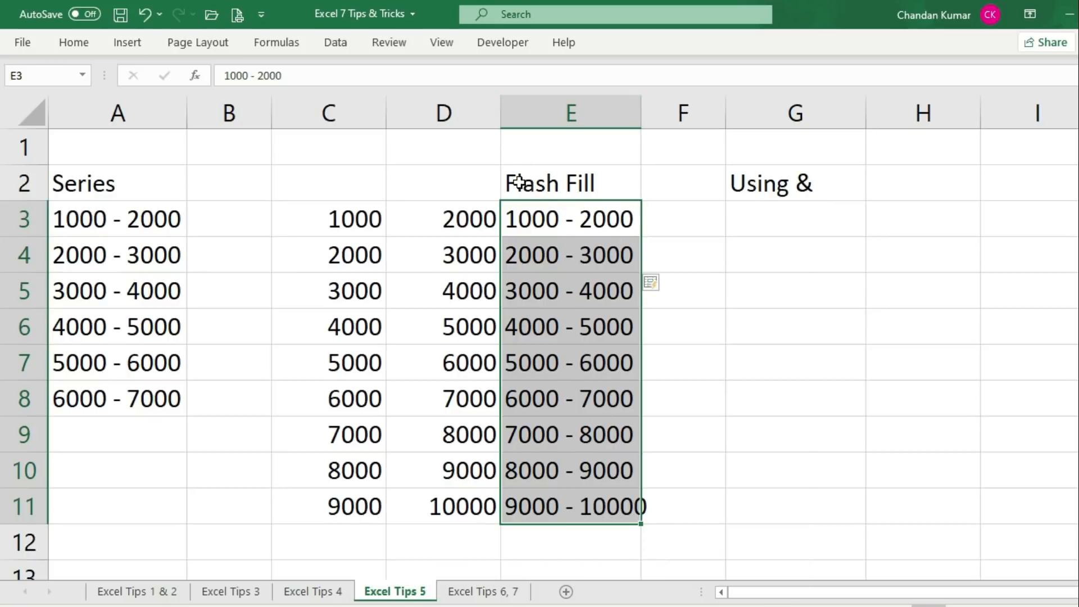
{"action": "left_click_drag", "start_coordinate": [601, 176], "coordinate": [618, 490]}
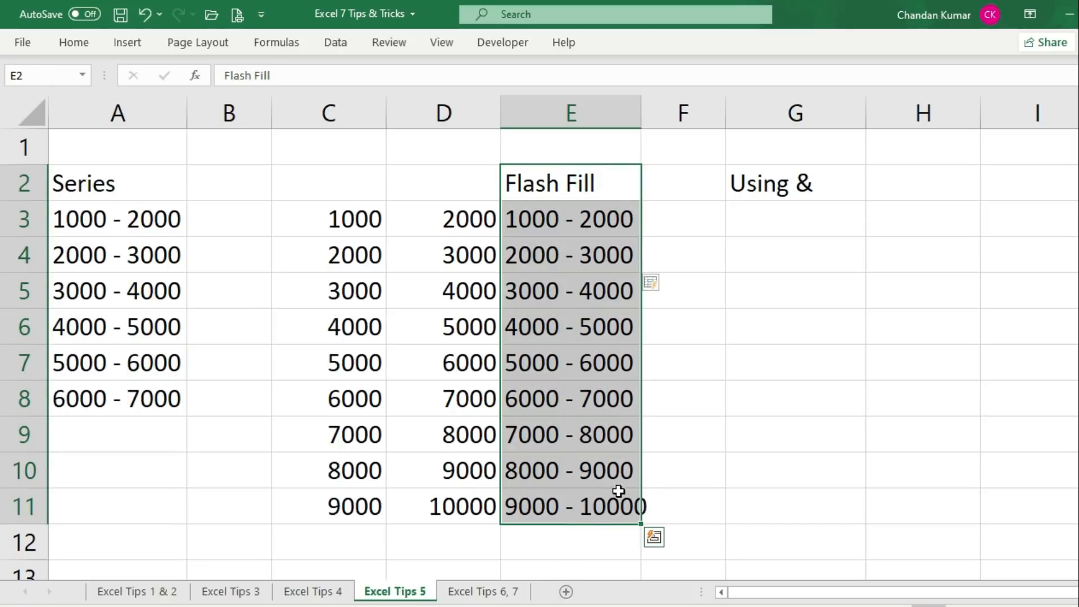
{"action": "left_click", "coordinate": [705, 407]}
{"action": "left_click_drag", "start_coordinate": [585, 221], "coordinate": [620, 452]}
{"action": "left_click", "coordinate": [696, 359]}
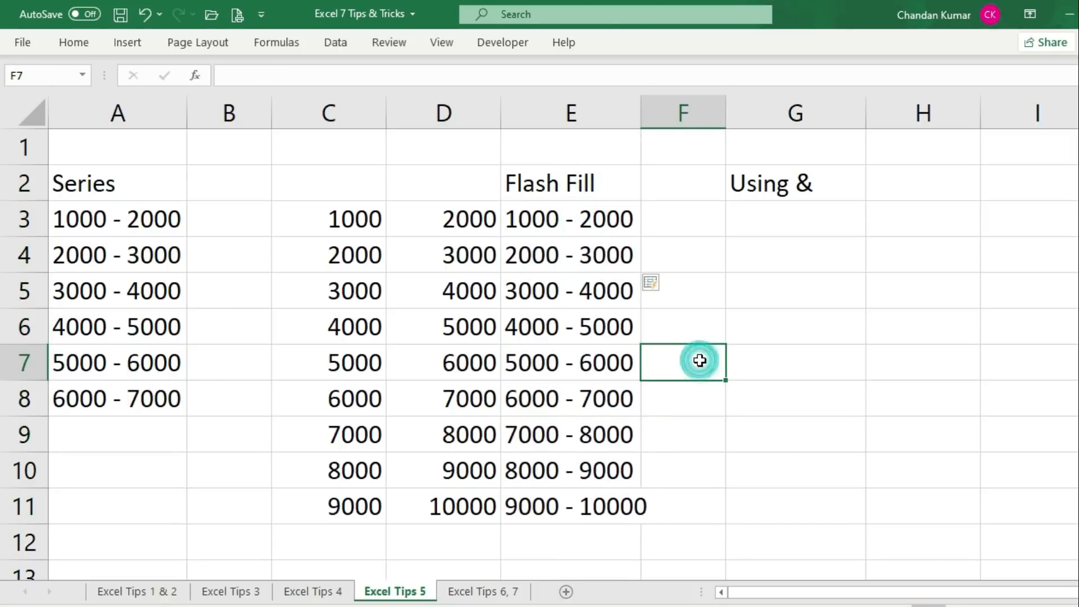
{"action": "left_click_drag", "start_coordinate": [554, 219], "coordinate": [580, 494]}
{"action": "left_click", "coordinate": [690, 205]}
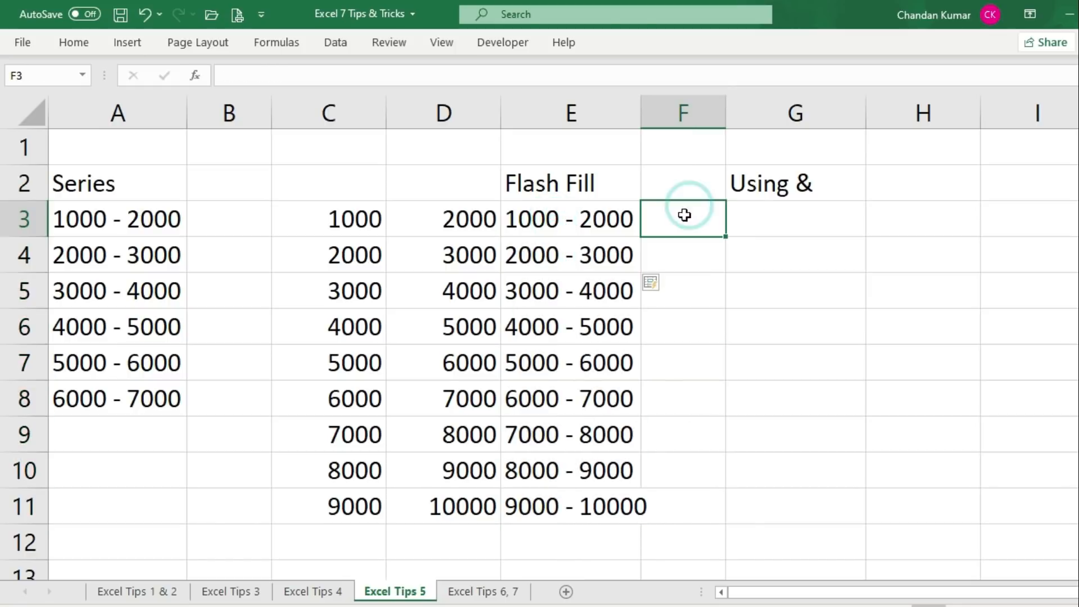
{"action": "left_click_drag", "start_coordinate": [562, 217], "coordinate": [584, 500]}
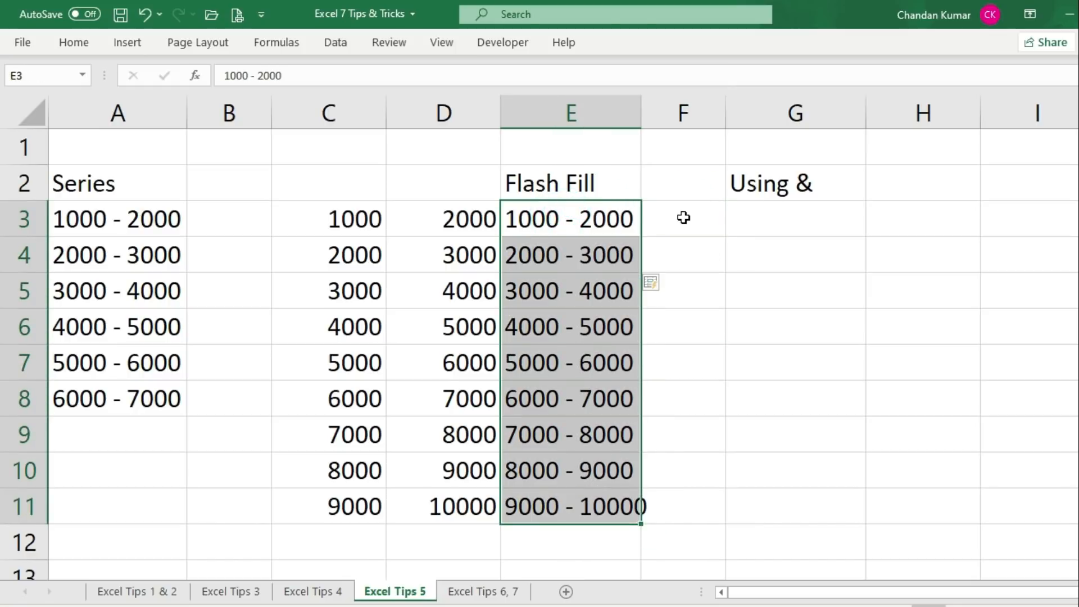
{"action": "left_click", "coordinate": [684, 217]}
{"action": "left_click", "coordinate": [797, 233]}
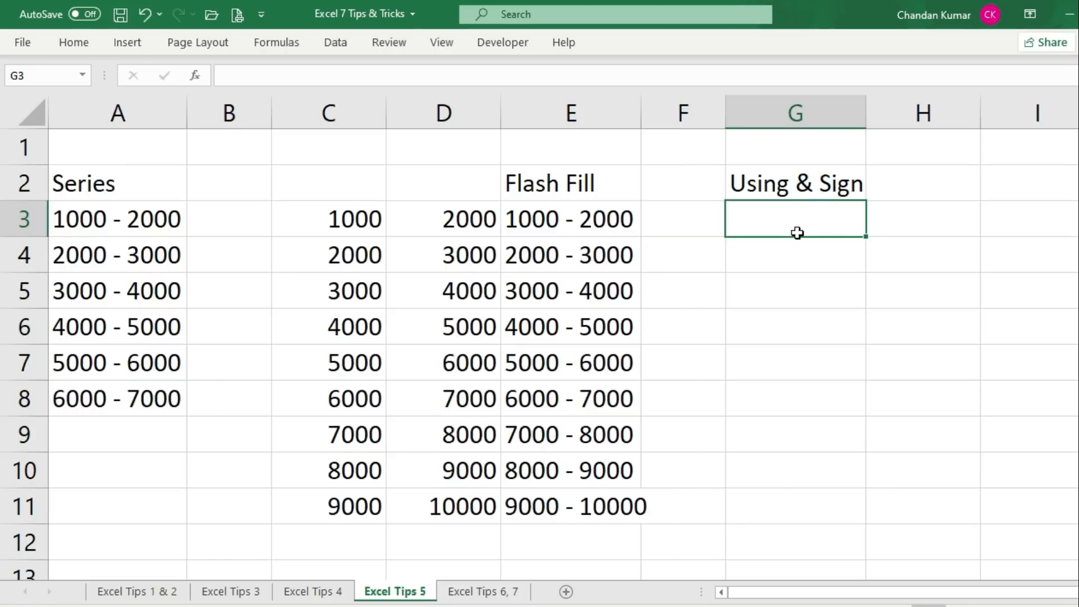
Delete the Flash Fill column E
{"action": "left_click", "coordinate": [779, 186]}
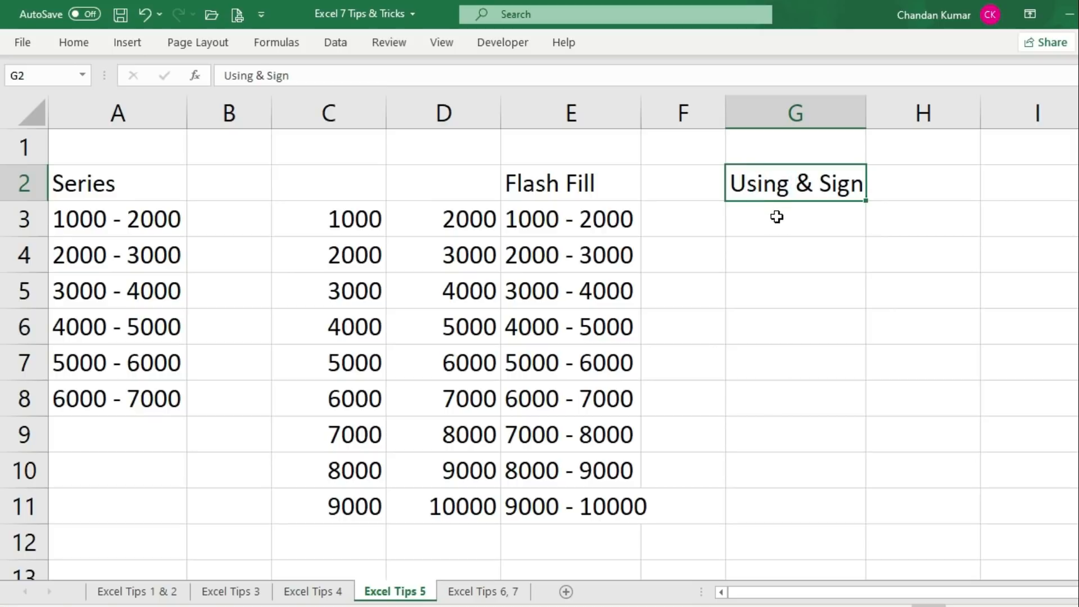
{"action": "left_click", "coordinate": [776, 219]}
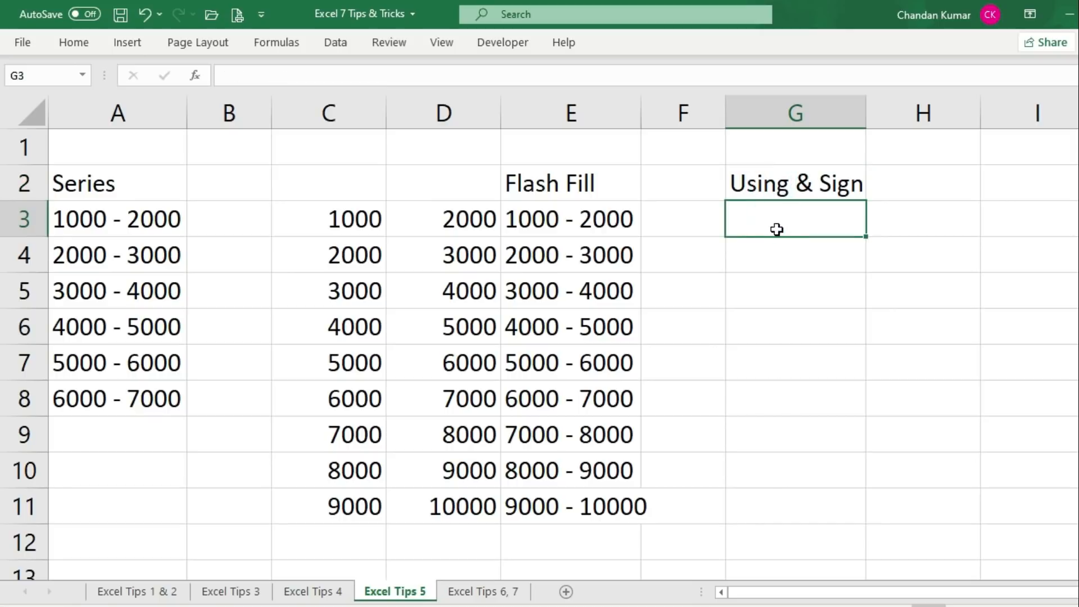
{"action": "left_click", "coordinate": [618, 112]}
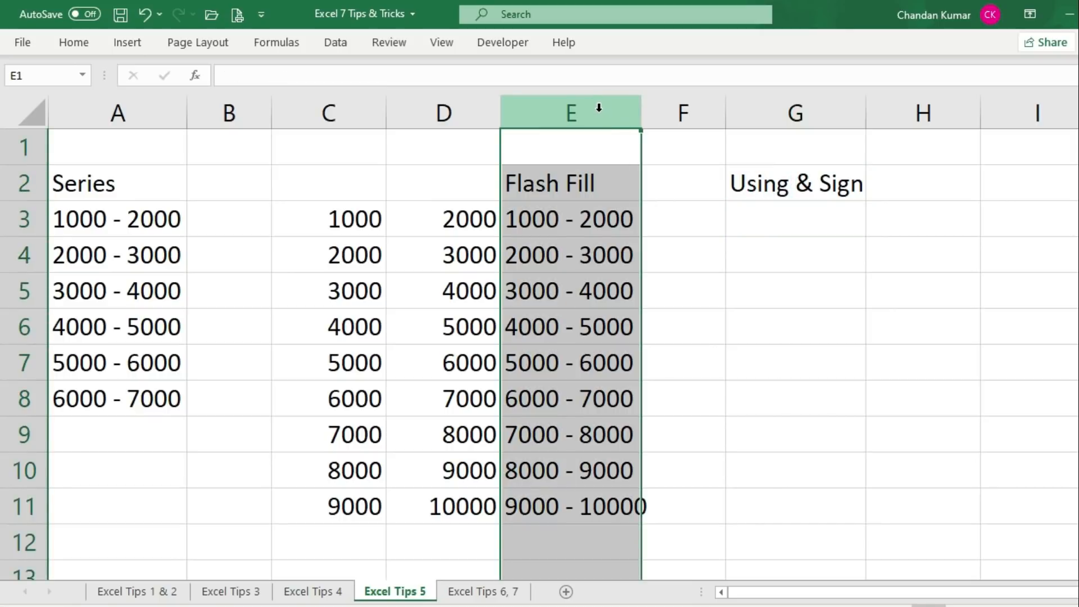
{"action": "key", "text": "ctrl+minus"}
In F3, build the formula =C3&" - "&D3 joining the start and end values
{"action": "left_click", "coordinate": [657, 213]}
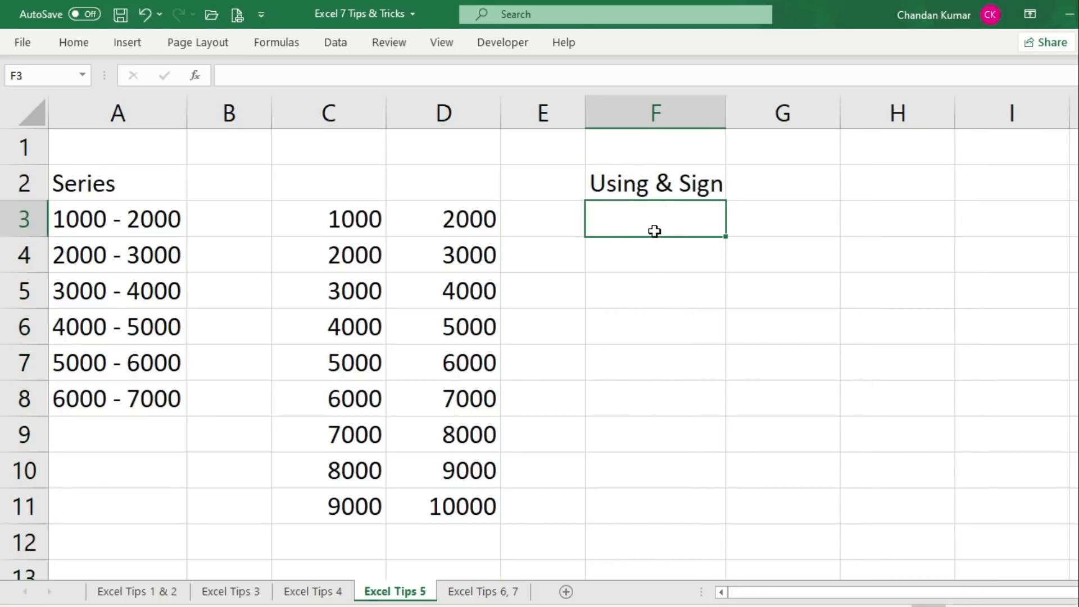
{"action": "type", "text": "="}
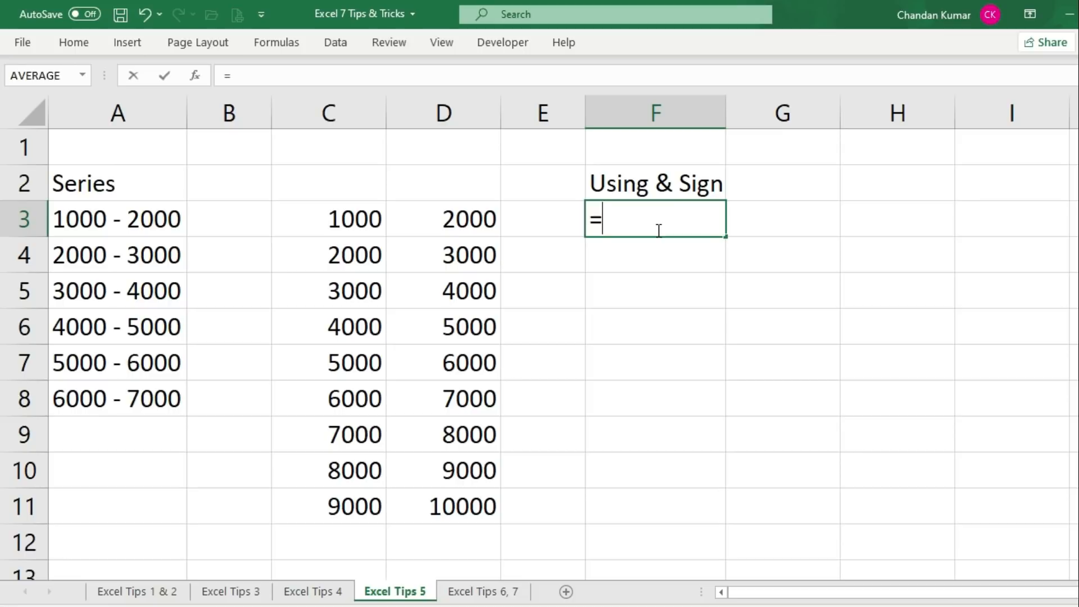
{"action": "left_click", "coordinate": [345, 219]}
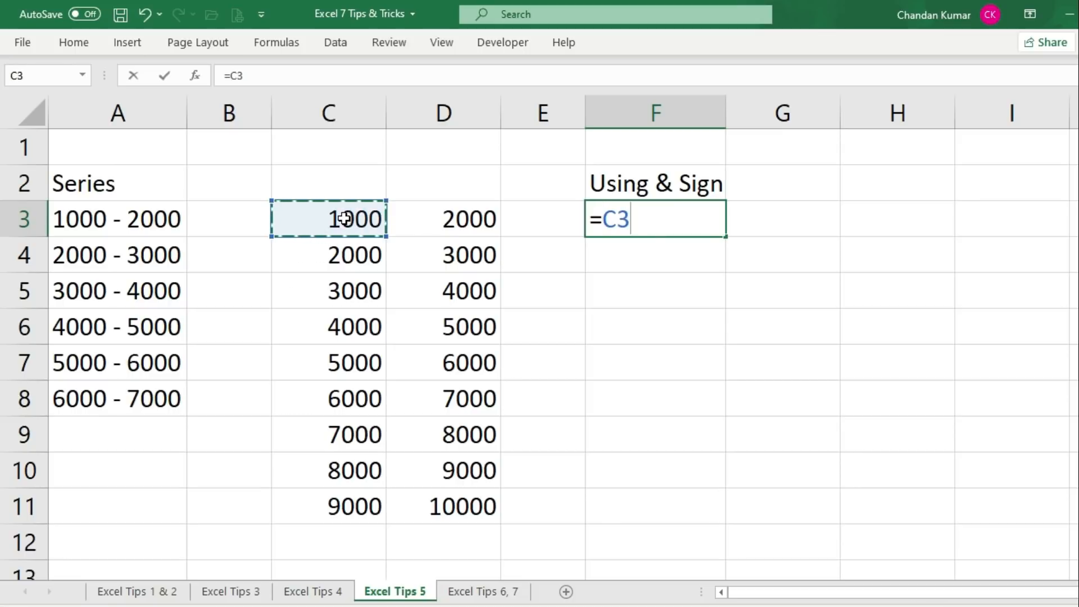
{"action": "type", "text": "&"}
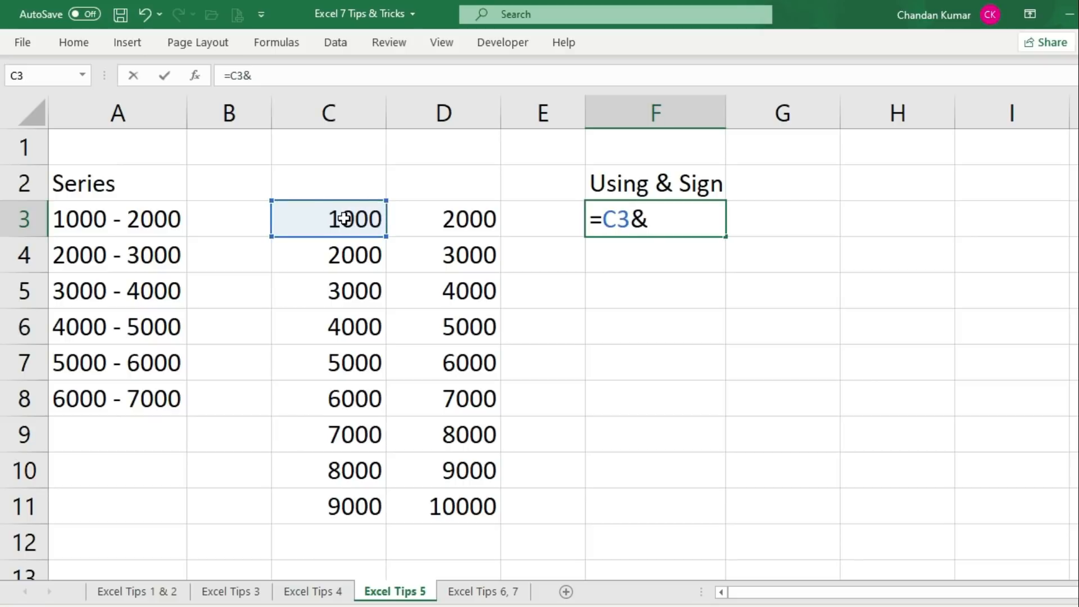
{"action": "type", "text": "\" - \"&"}
{"action": "left_click", "coordinate": [457, 218]}
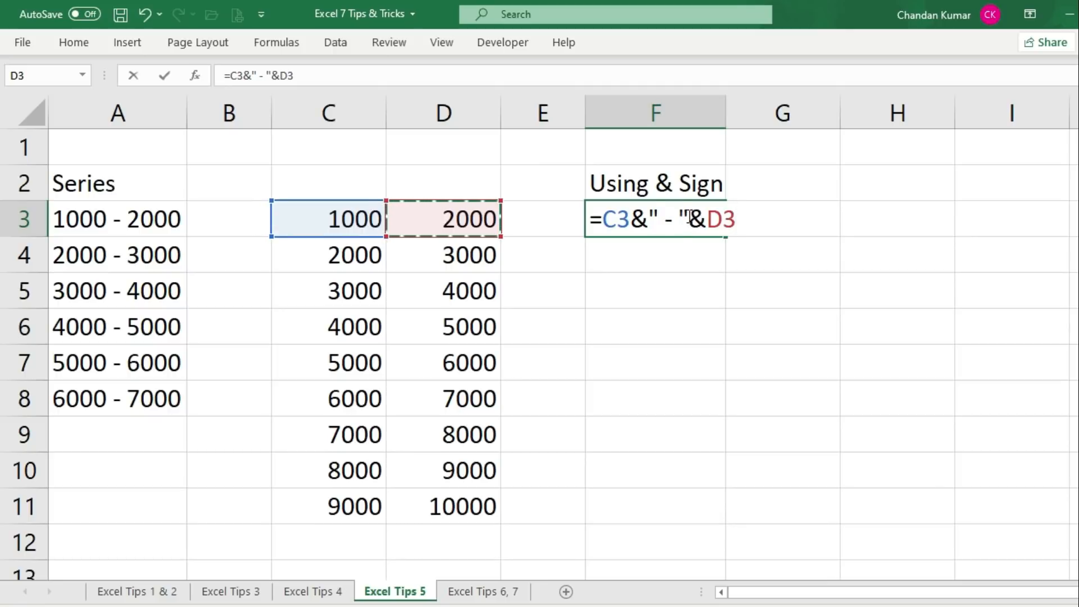
Highlight the formula's & and dash parts, commit it showing 1000 - 2000, and copy it down to row 11
{"action": "left_click_drag", "start_coordinate": [691, 218], "coordinate": [651, 218]}
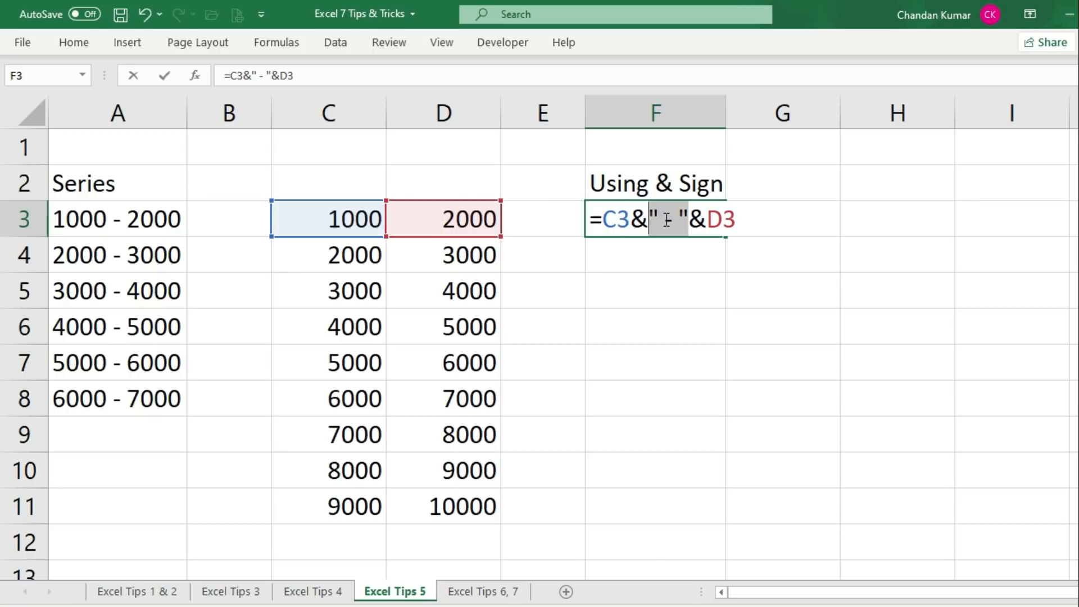
{"action": "left_click", "coordinate": [637, 218]}
{"action": "double_click", "coordinate": [637, 218]}
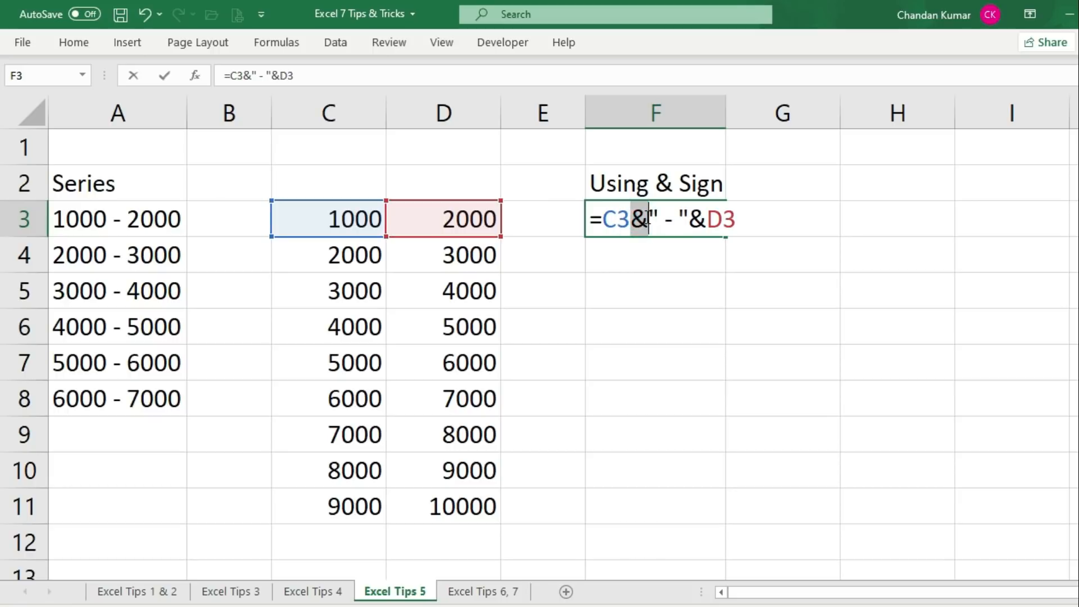
{"action": "left_click_drag", "start_coordinate": [696, 219], "coordinate": [650, 220]}
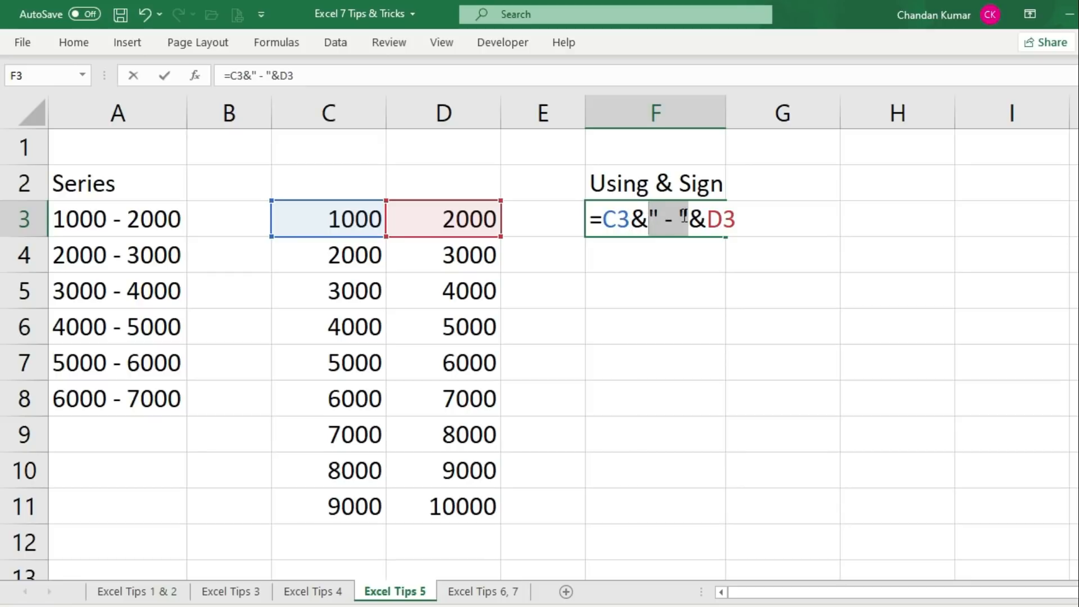
{"action": "left_click", "coordinate": [745, 219]}
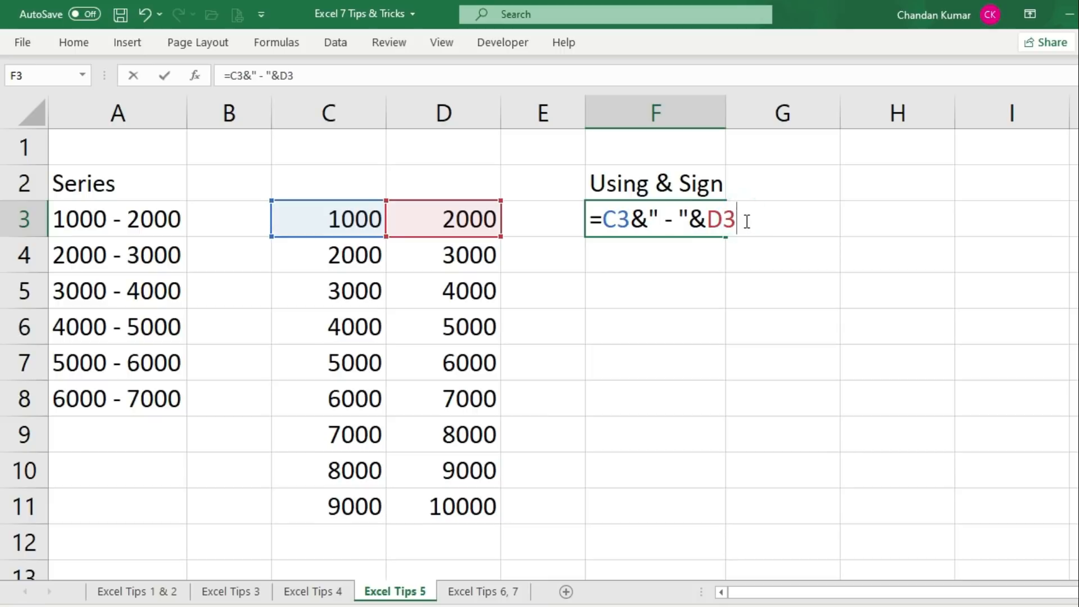
{"action": "key", "text": "Return"}
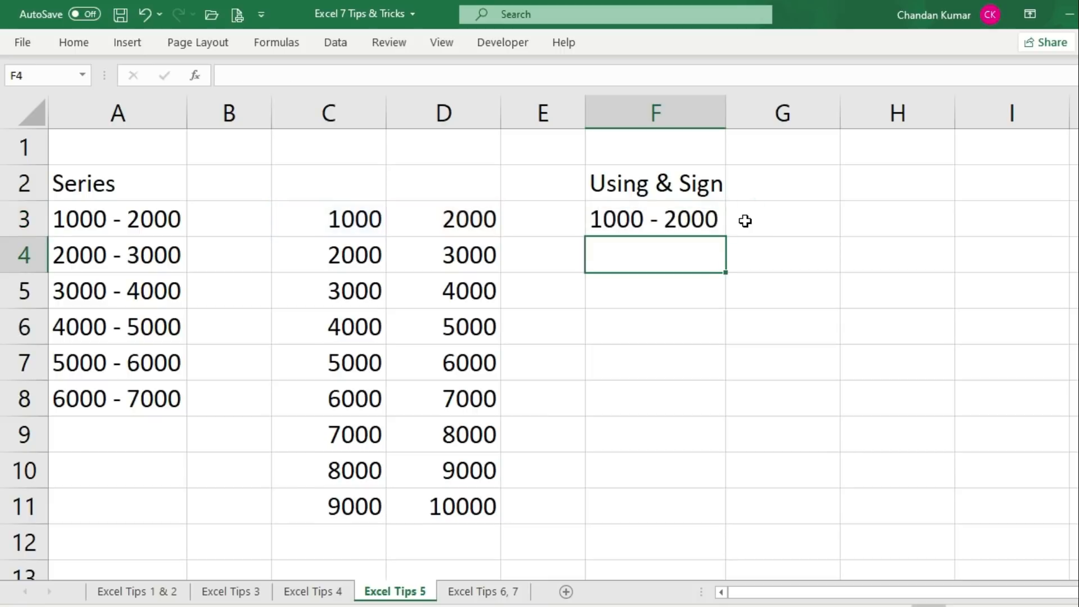
{"action": "left_click", "coordinate": [643, 222]}
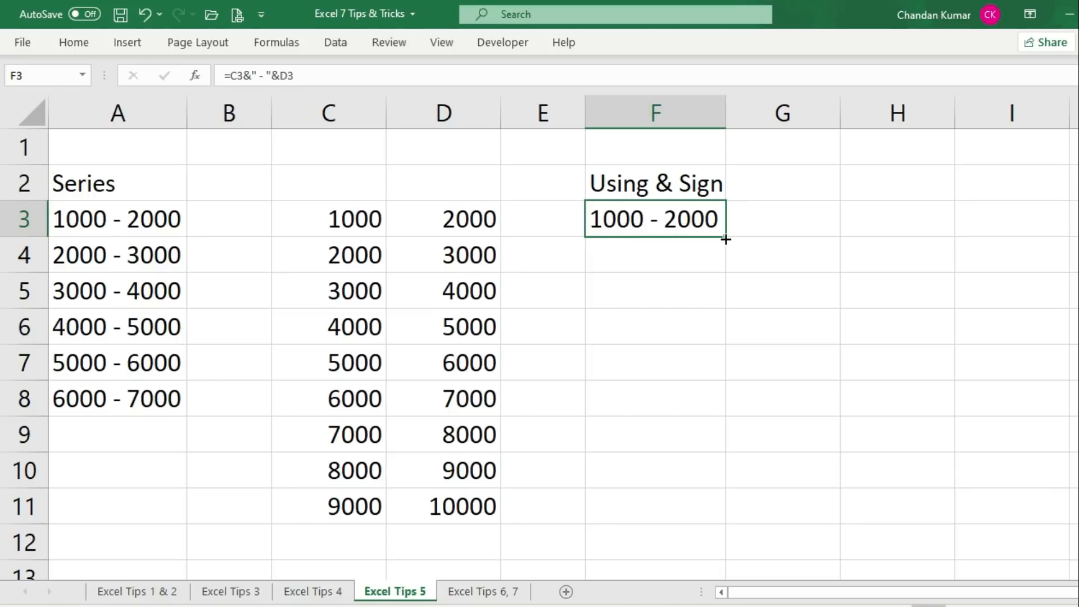
{"action": "left_click_drag", "start_coordinate": [725, 239], "coordinate": [703, 532]}
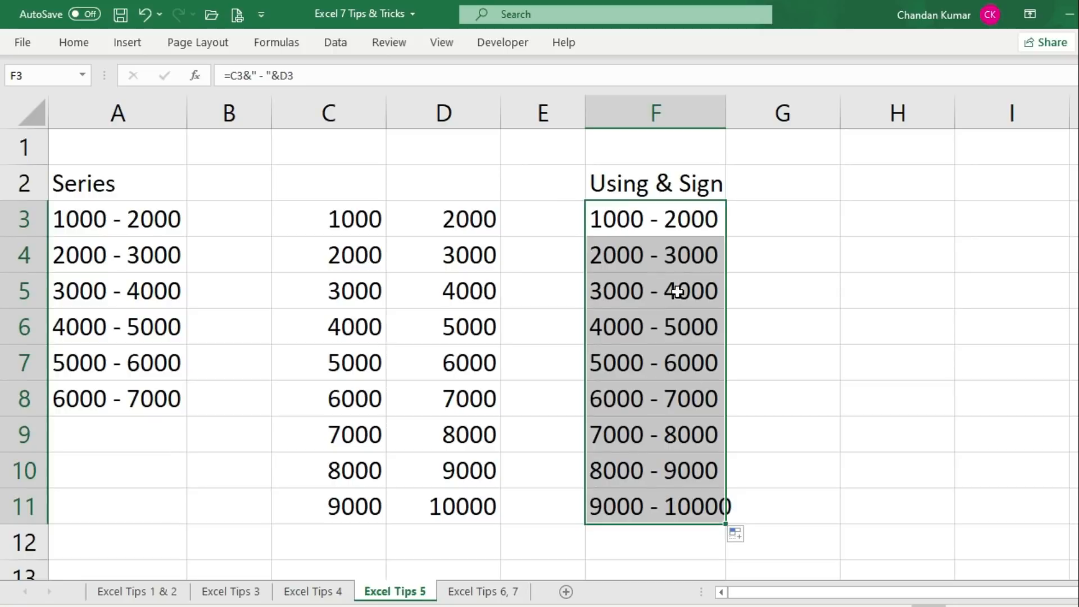
Review the joined ranges in F3:F11 through 9000 - 10000, then select G3
{"action": "left_click", "coordinate": [652, 242]}
{"action": "left_click_drag", "start_coordinate": [652, 217], "coordinate": [651, 500]}
{"action": "left_click", "coordinate": [764, 310]}
{"action": "left_click", "coordinate": [754, 225]}
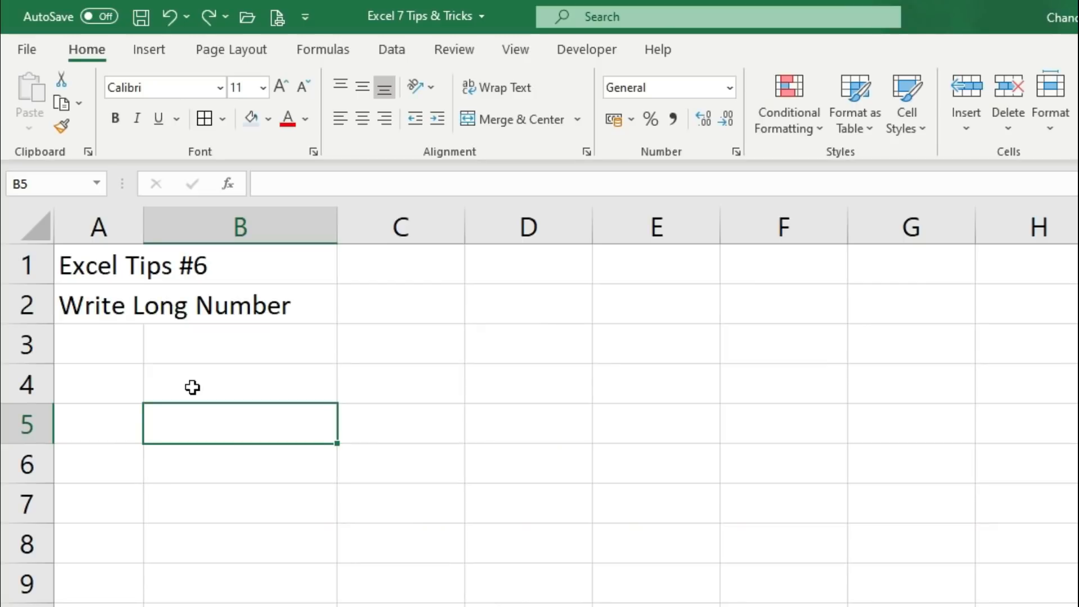
{"action": "left_click", "coordinate": [192, 387]}
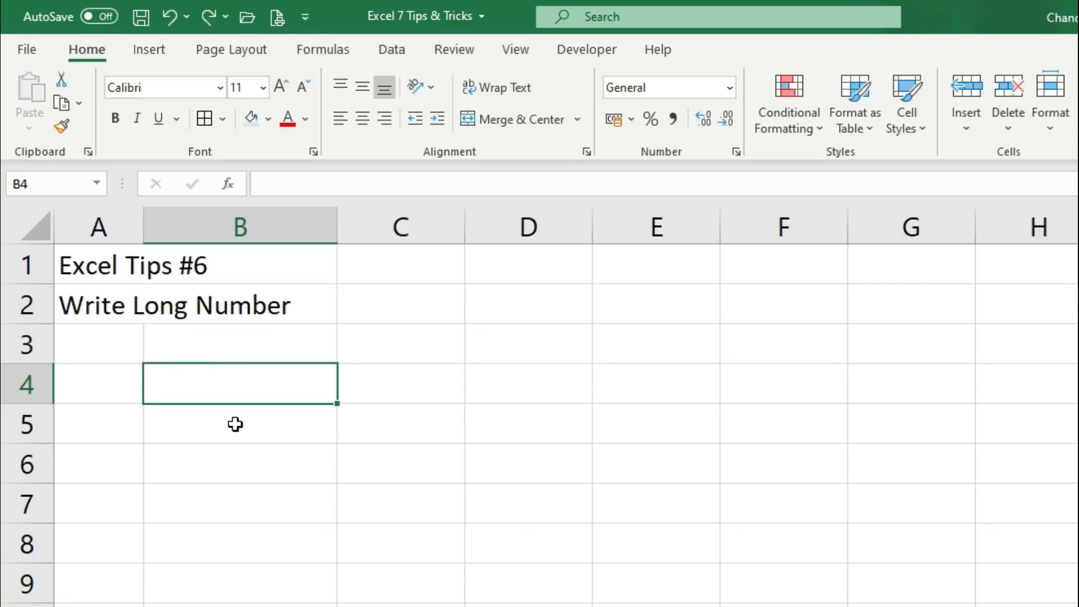
{"action": "type", "text": "1234"}
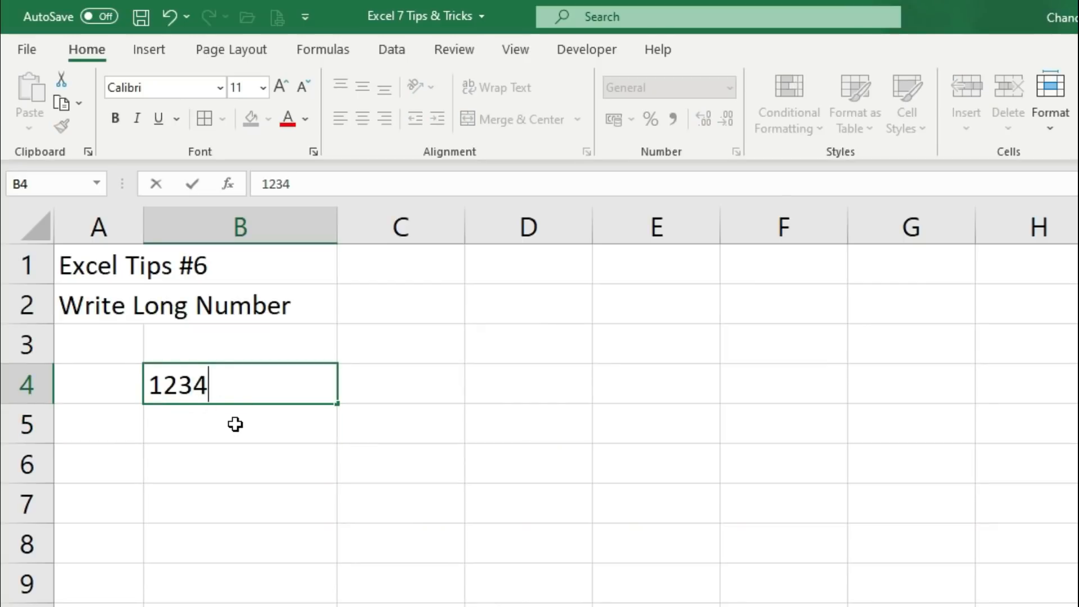
{"action": "type", "text": "567890"}
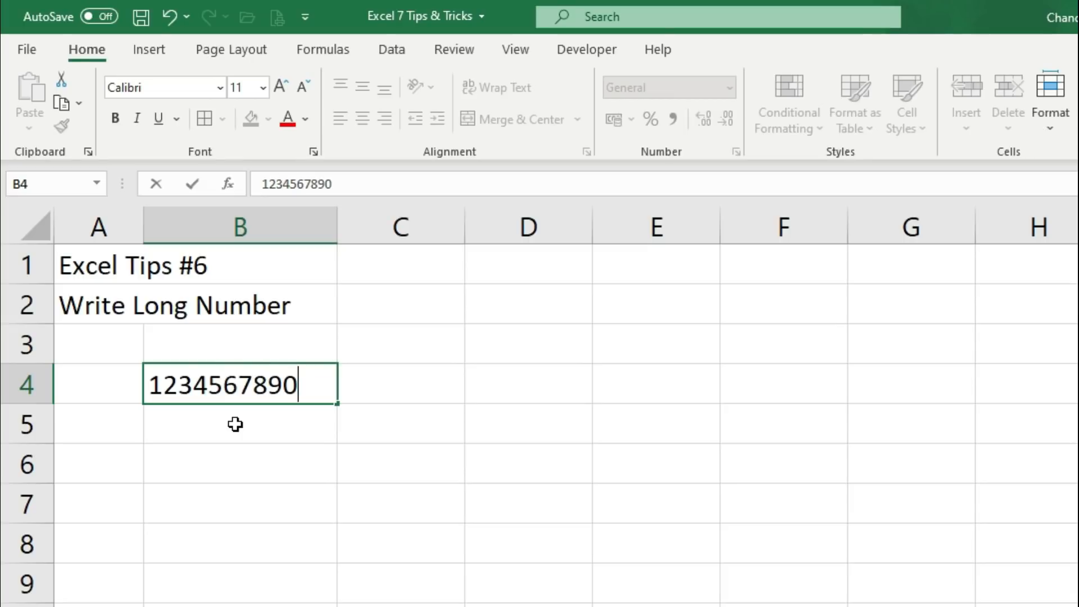
{"action": "type", "text": "1"}
{"action": "key", "text": "Return"}
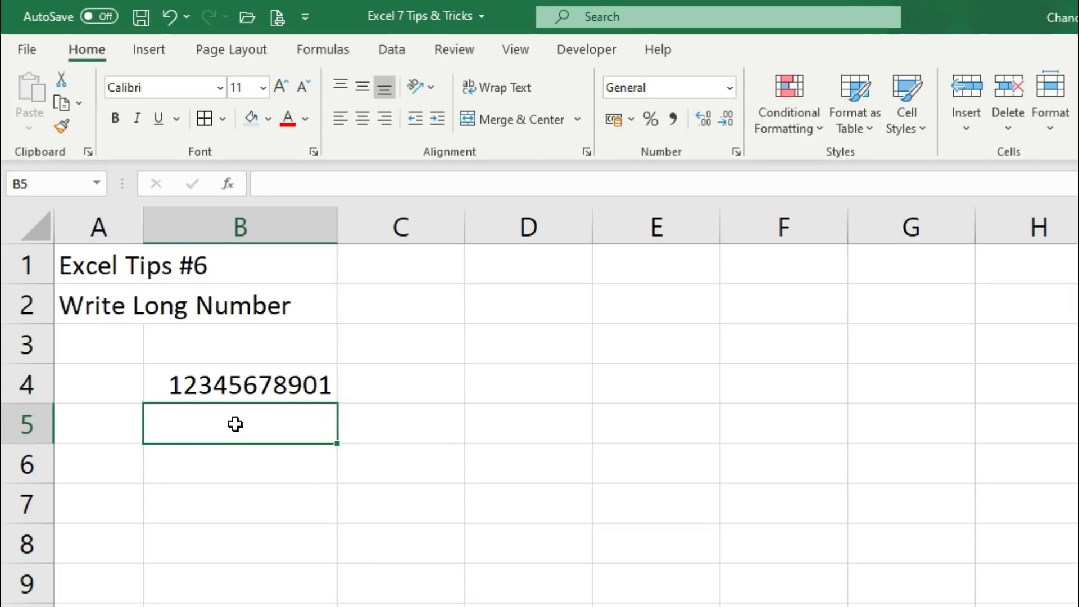
{"action": "key", "text": "Up"}
{"action": "key", "text": "F2"}
{"action": "type", "text": "2"}
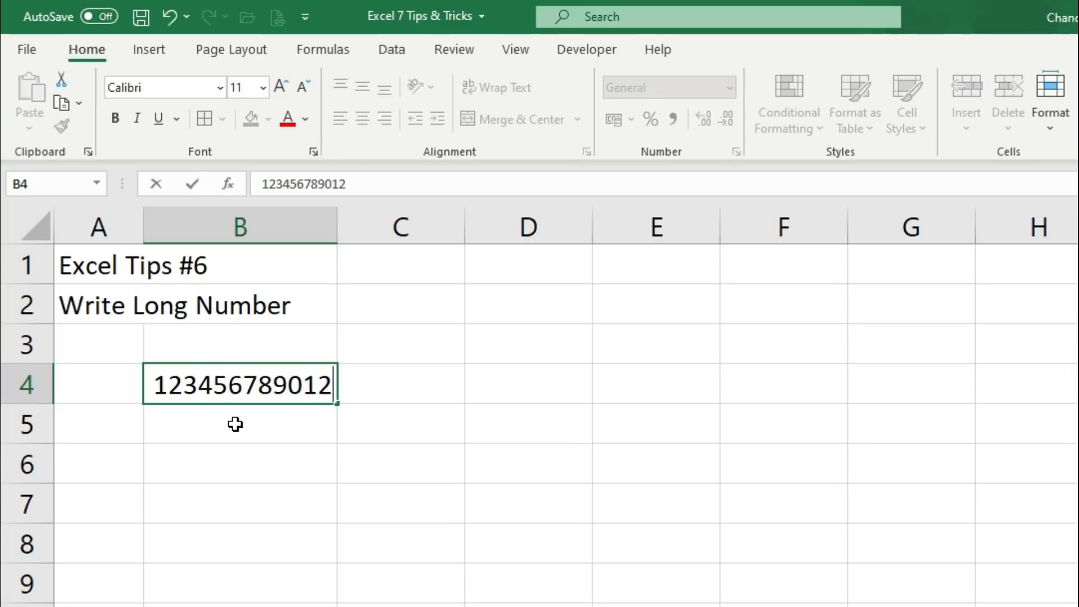
{"action": "key", "text": "Return"}
{"action": "key", "text": "Up"}
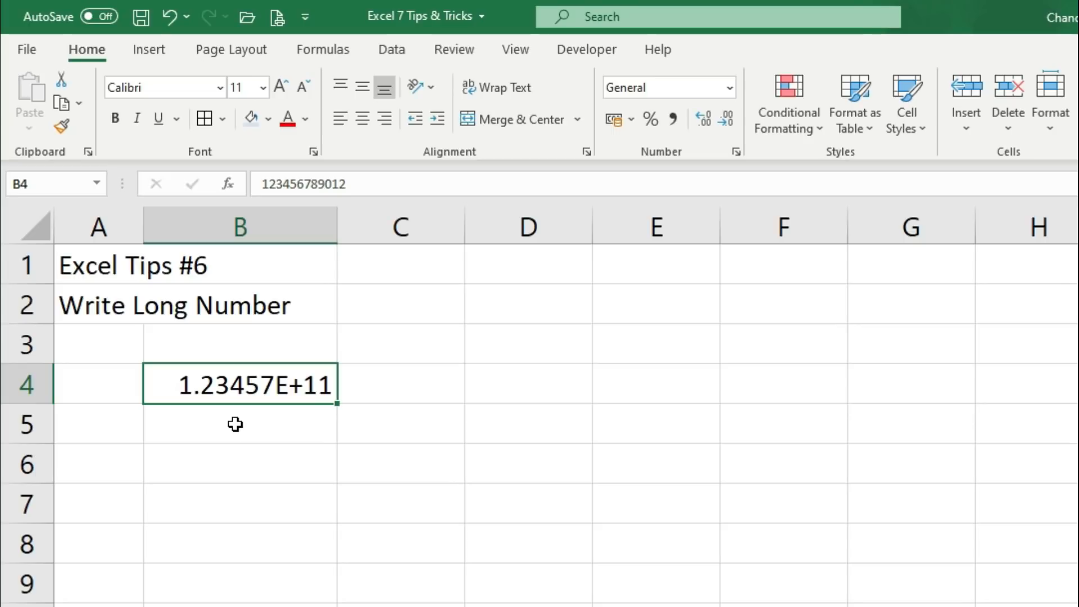
{"action": "left_click", "coordinate": [234, 427]}
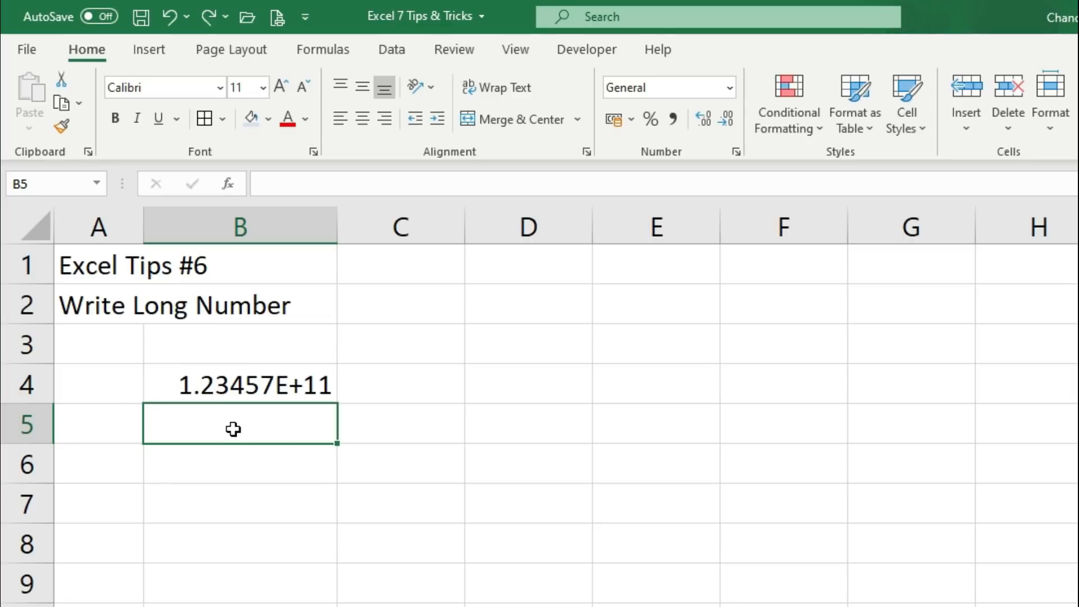
Delete the scientific-notation number from B4 and select B3
{"action": "left_click", "coordinate": [231, 392]}
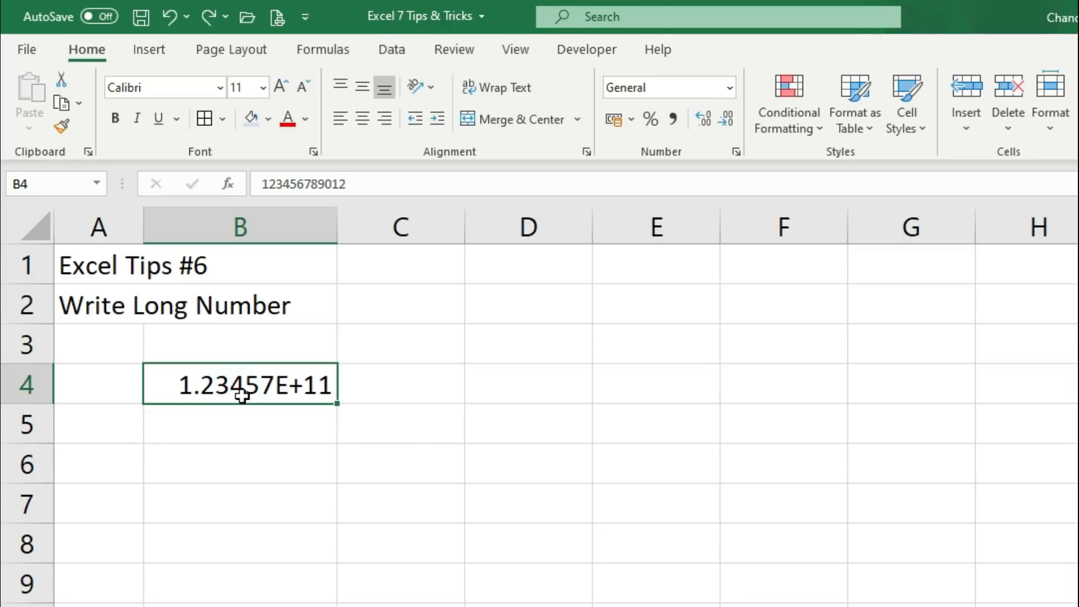
{"action": "key", "text": "Delete"}
{"action": "left_click", "coordinate": [256, 342]}
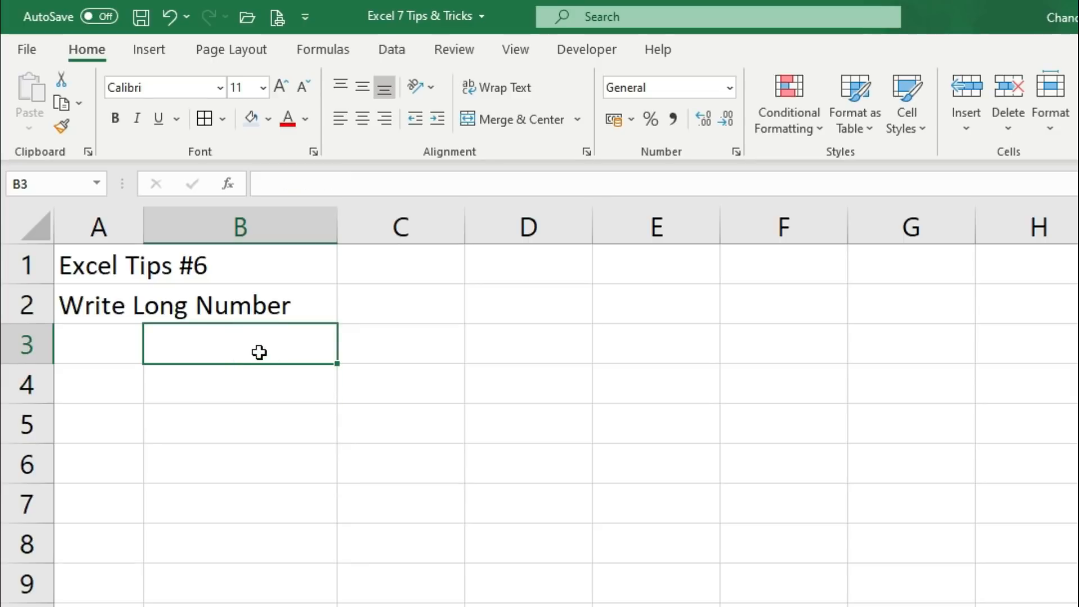
Apply the Text number format to B3:B9 and begin typing a 14-digit number in B3
{"action": "left_click_drag", "start_coordinate": [258, 340], "coordinate": [239, 600]}
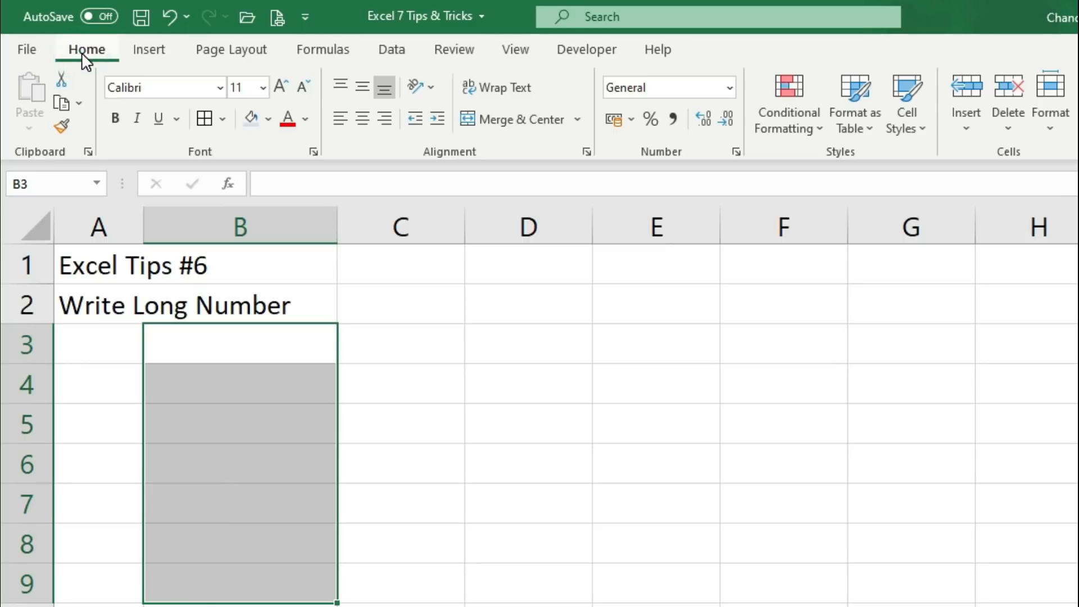
{"action": "left_click", "coordinate": [729, 89]}
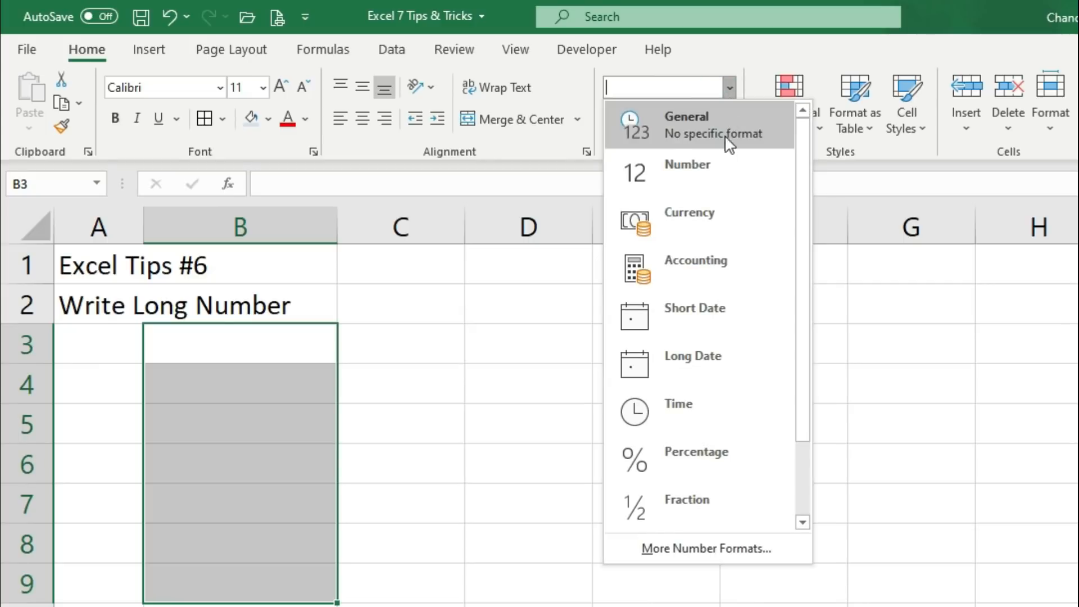
{"action": "left_click_drag", "start_coordinate": [805, 364], "coordinate": [804, 494]}
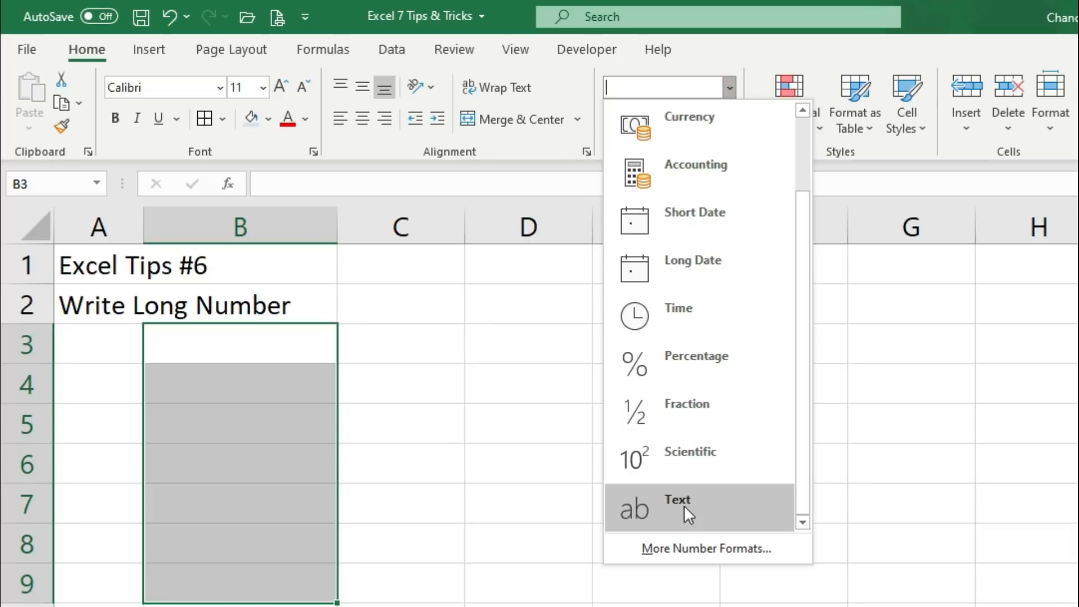
{"action": "left_click", "coordinate": [725, 507]}
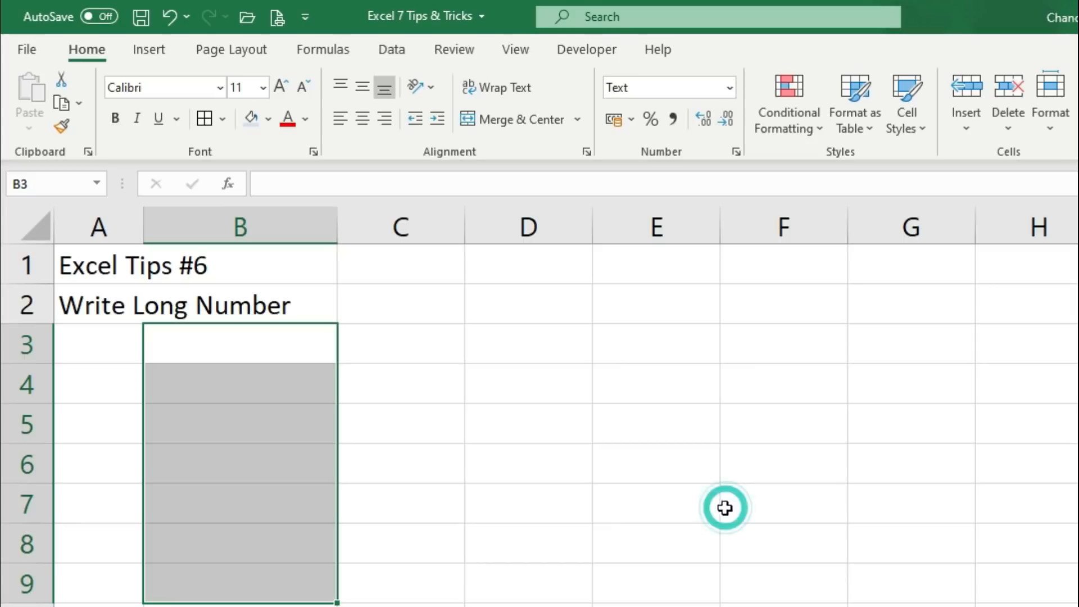
{"action": "left_click", "coordinate": [204, 346]}
{"action": "type", "text": "122"}
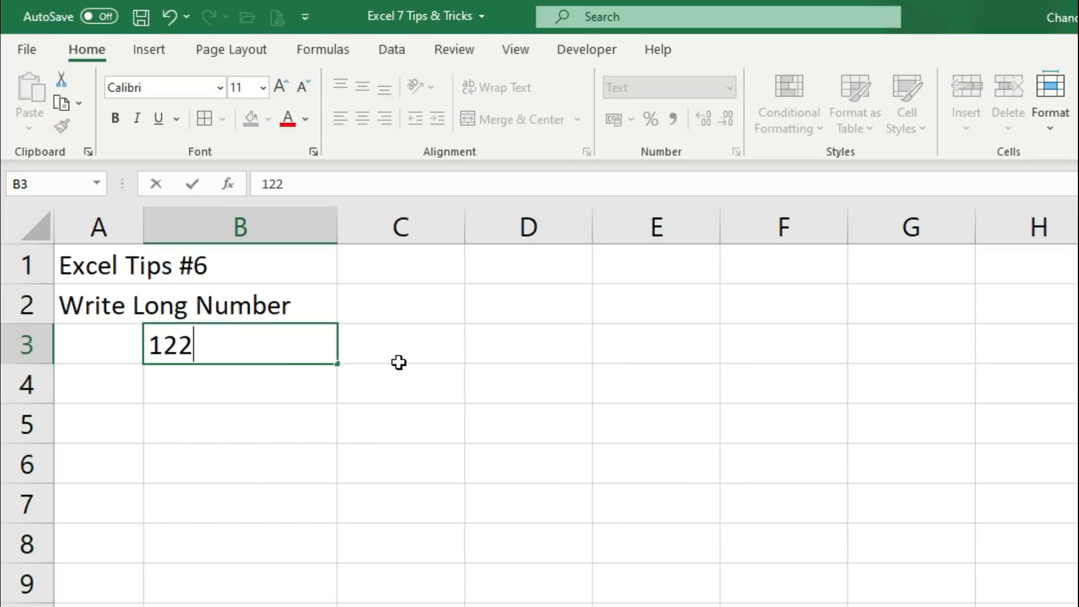
{"action": "type", "text": "22200012000"}
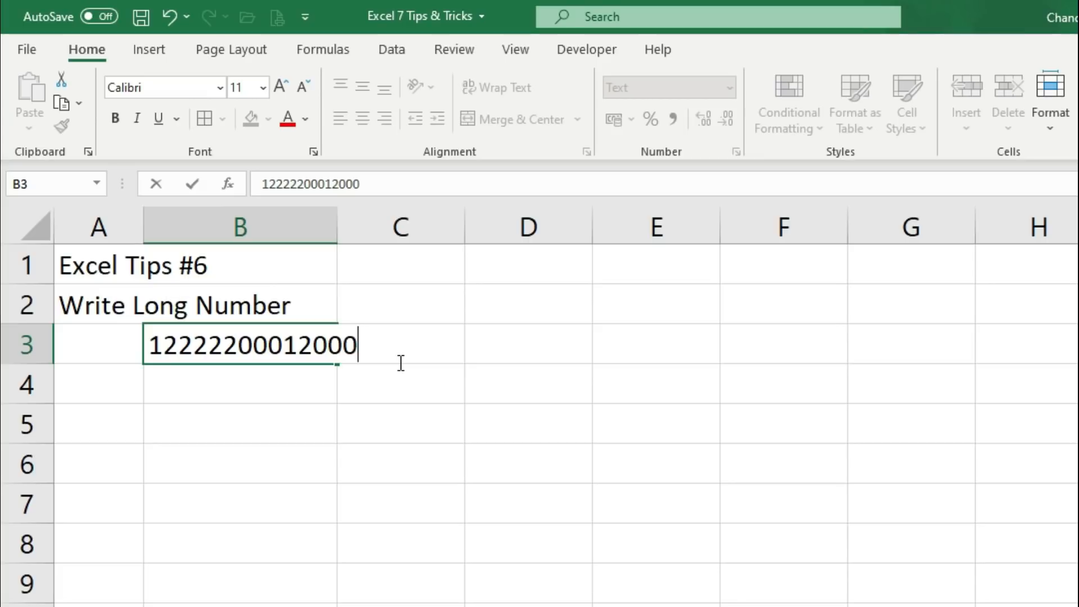
{"action": "key", "text": "Return"}
{"action": "type", "text": "1"}
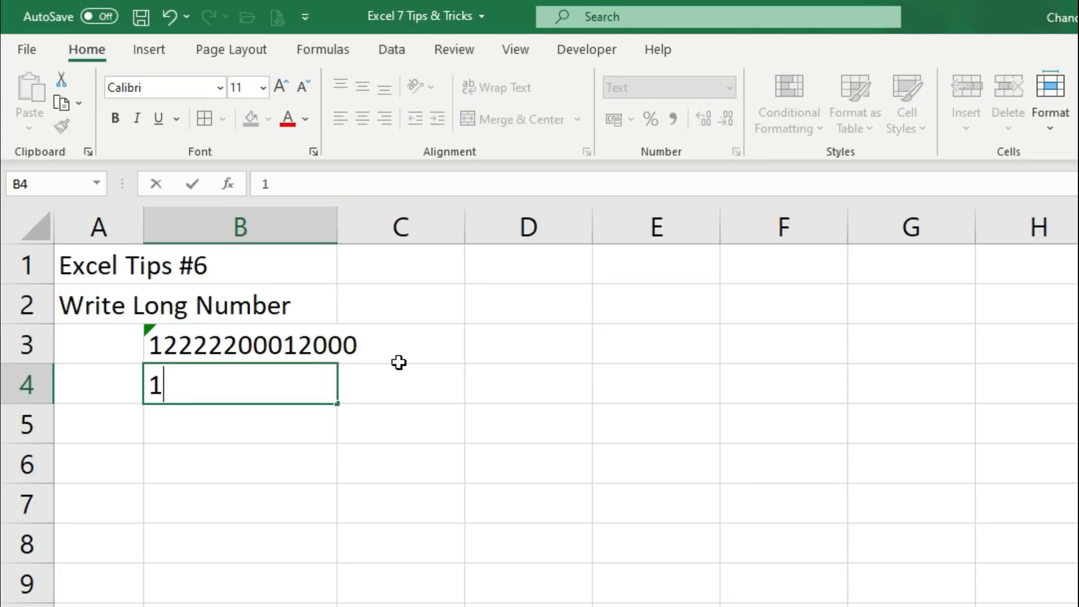
{"action": "type", "text": "2334582000000002123"}
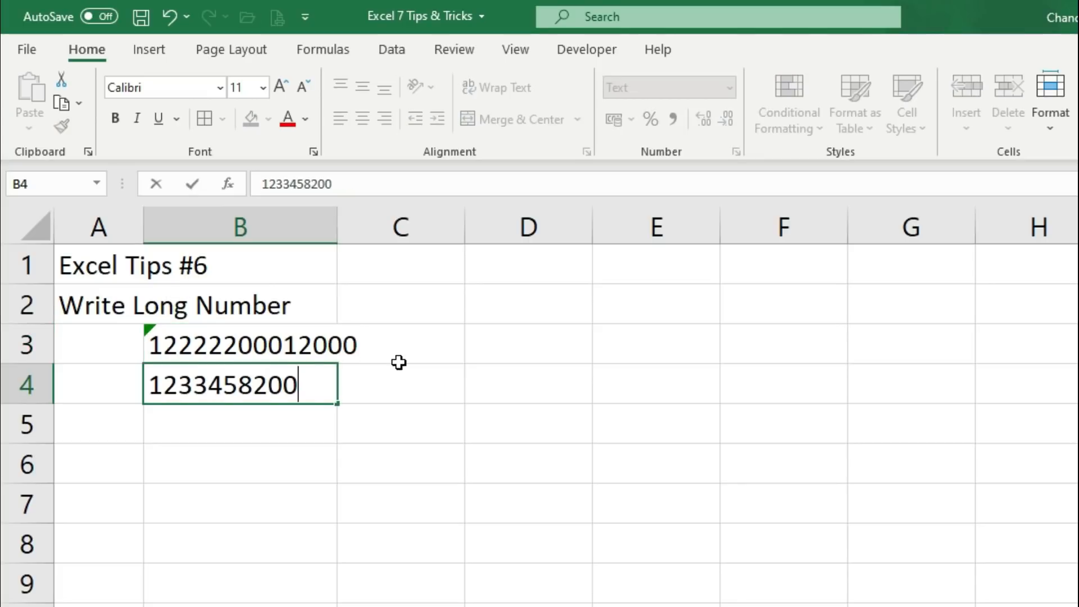
{"action": "left_click", "coordinate": [233, 428]}
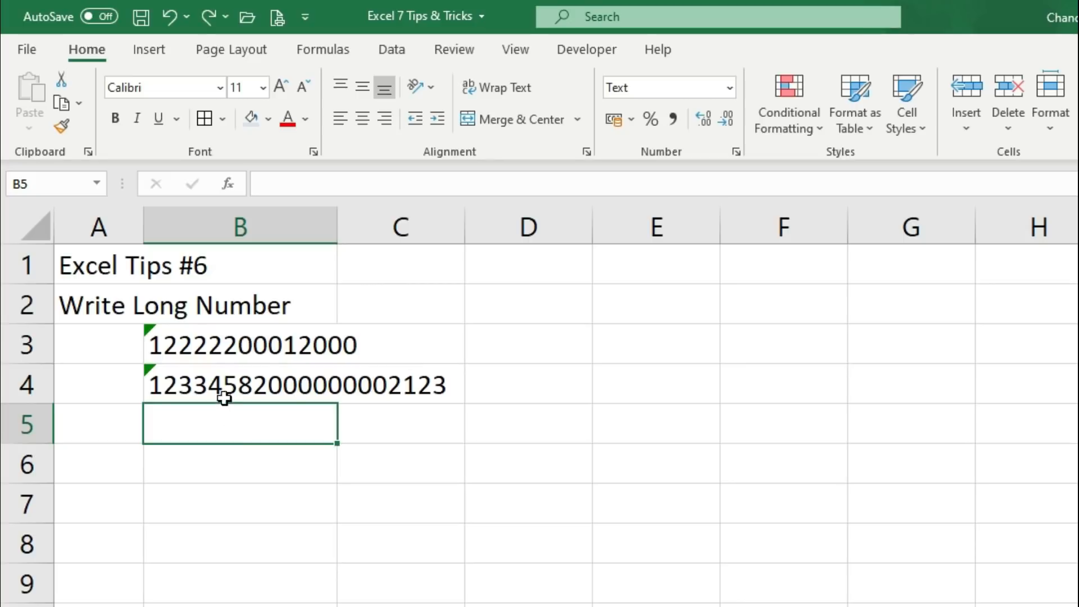
{"action": "left_click_drag", "start_coordinate": [209, 344], "coordinate": [209, 585]}
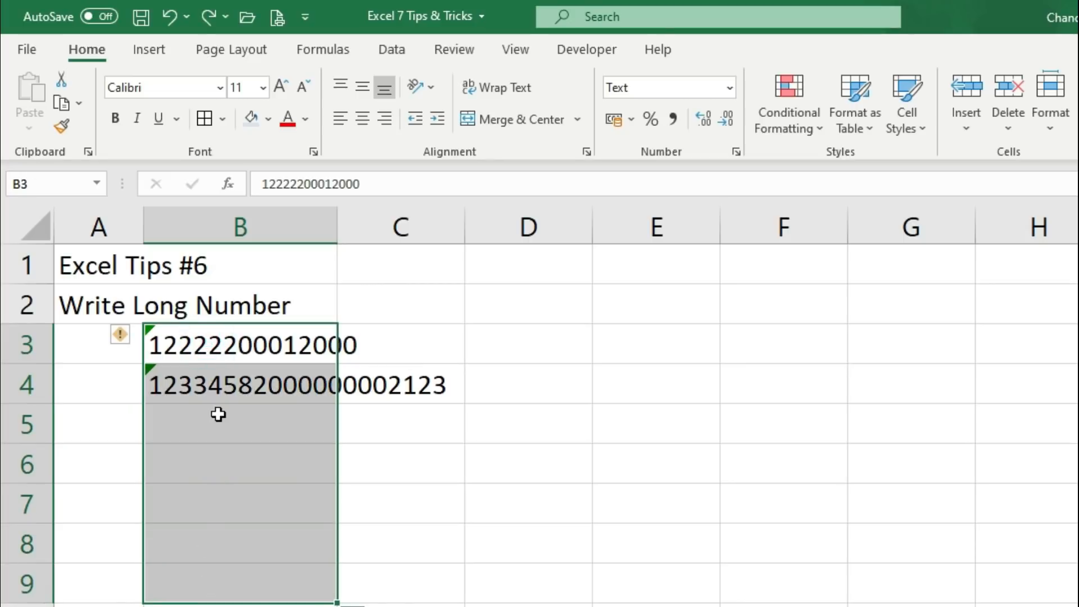
{"action": "left_click", "coordinate": [222, 413]}
{"action": "type", "text": "124"}
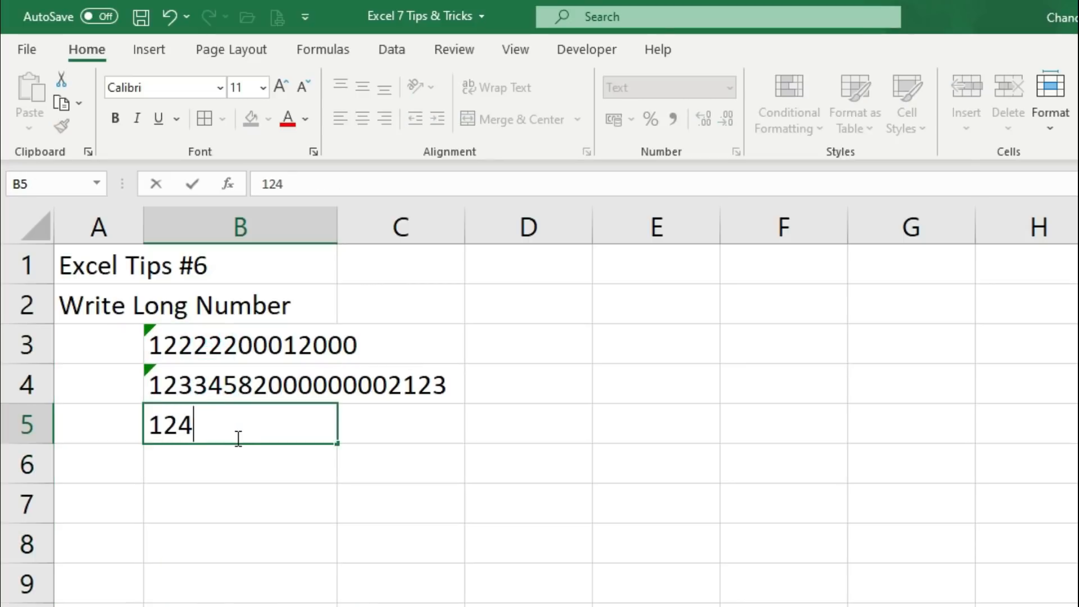
{"action": "type", "text": "55555555540063"}
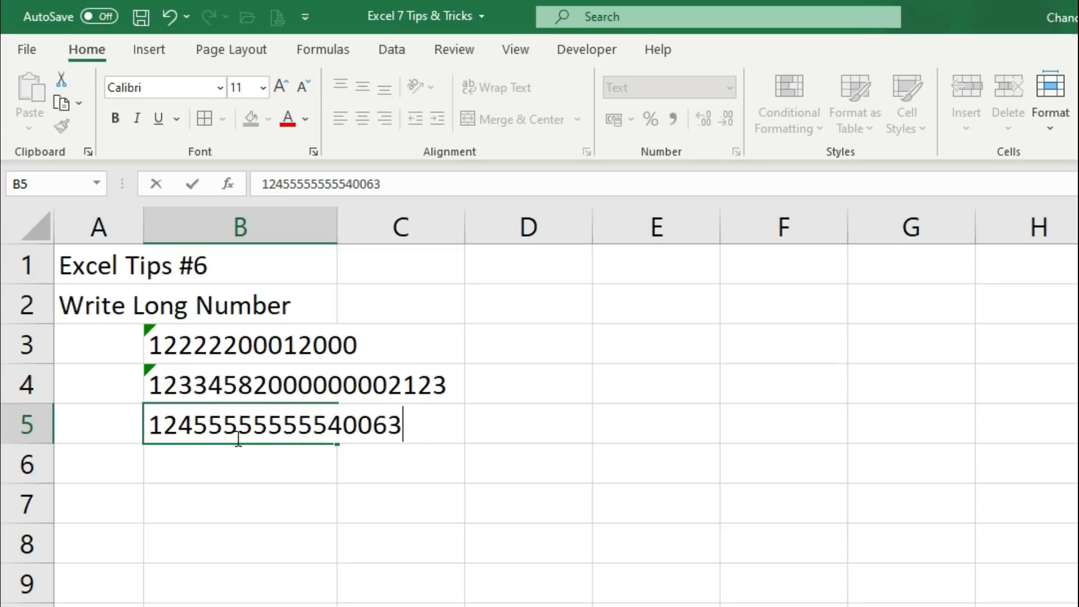
{"action": "key", "text": "ctrl+Return"}
{"action": "key", "text": "Return"}
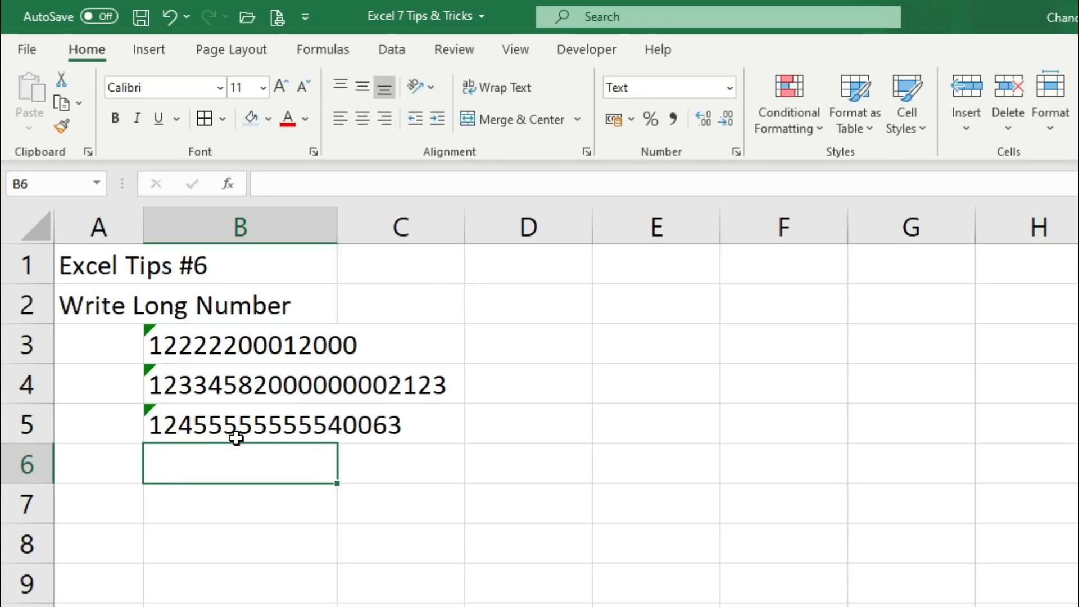
{"action": "key", "text": "Down"}
{"action": "key", "text": "Up"}
{"action": "type", "text": "8700000000365200"}
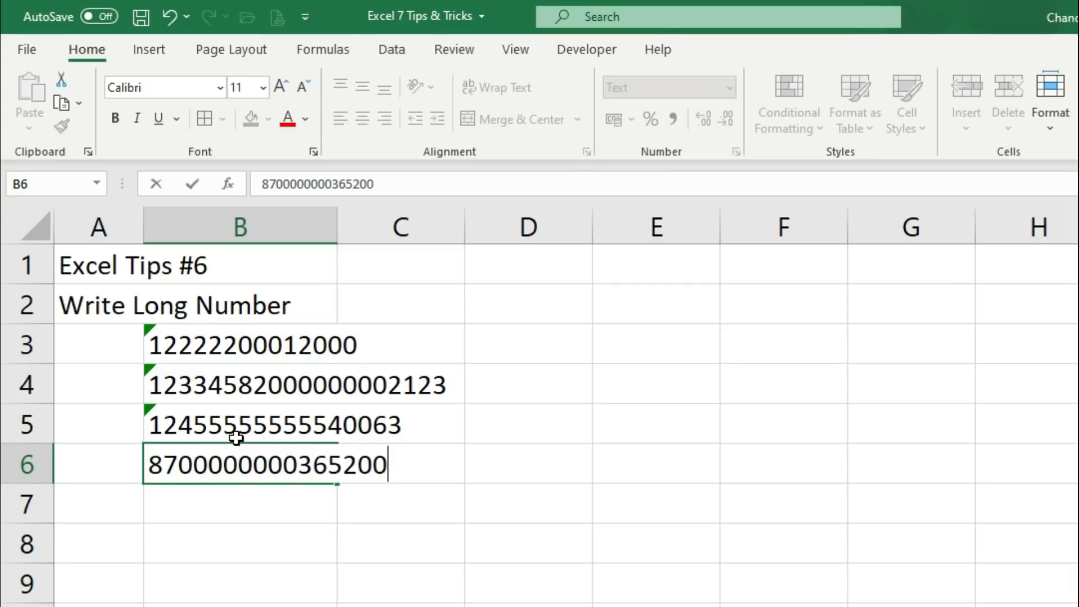
{"action": "key", "text": "Return"}
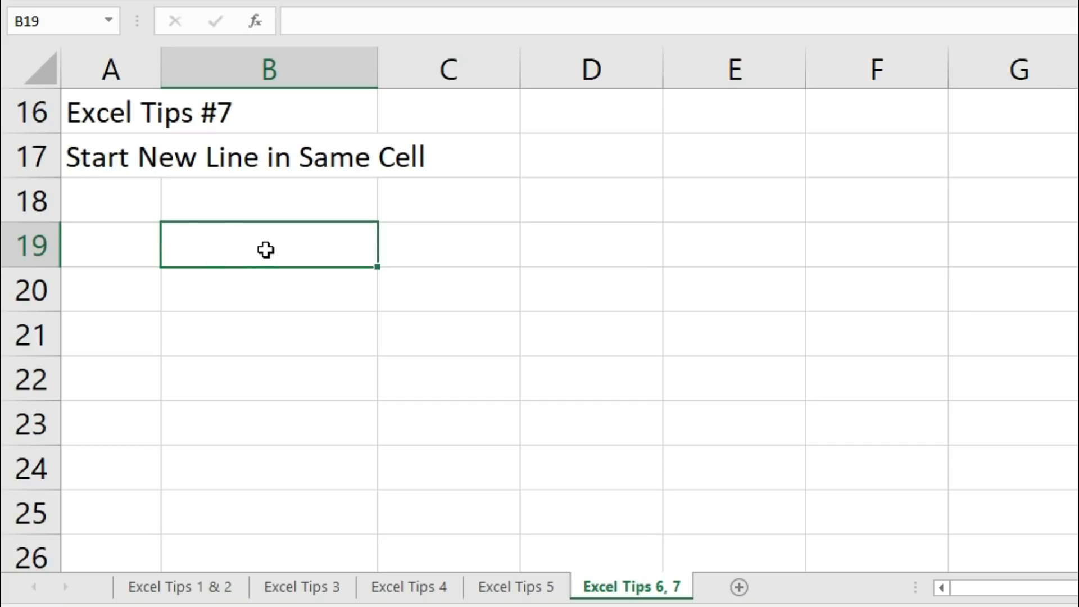
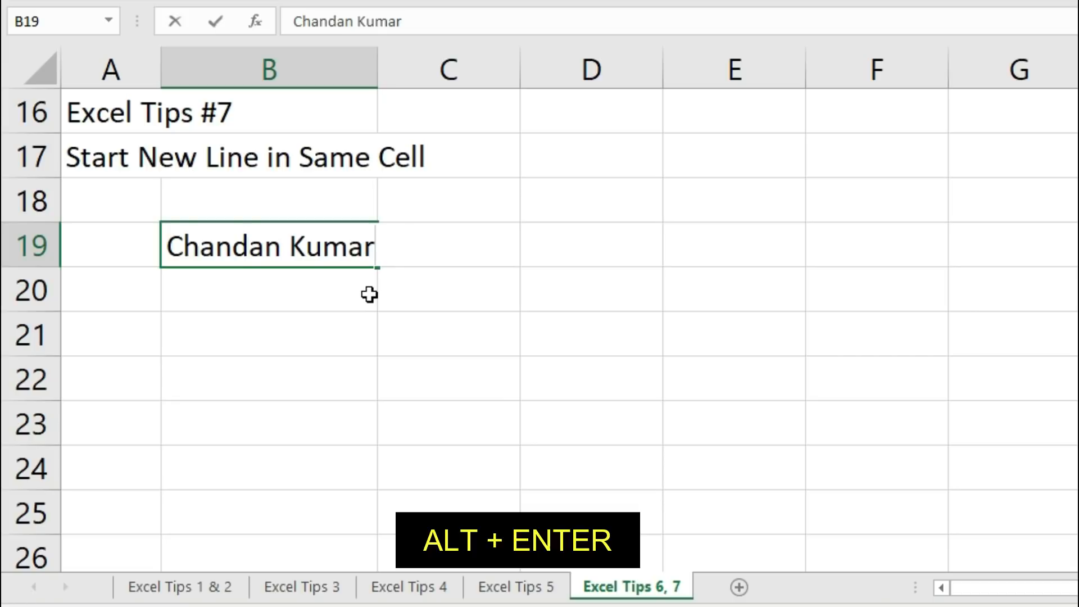
Enter the person's name, 'My Live Support' and 'YouTube Channel' as three lines in B19
{"action": "key", "text": "alt+Return"}
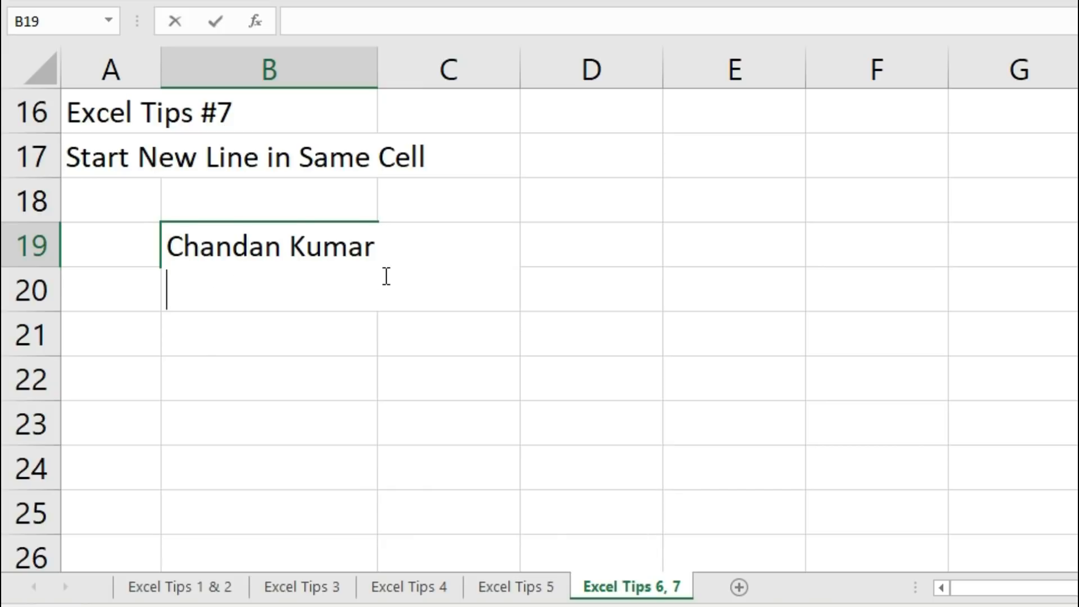
{"action": "type", "text": "My Live Support"}
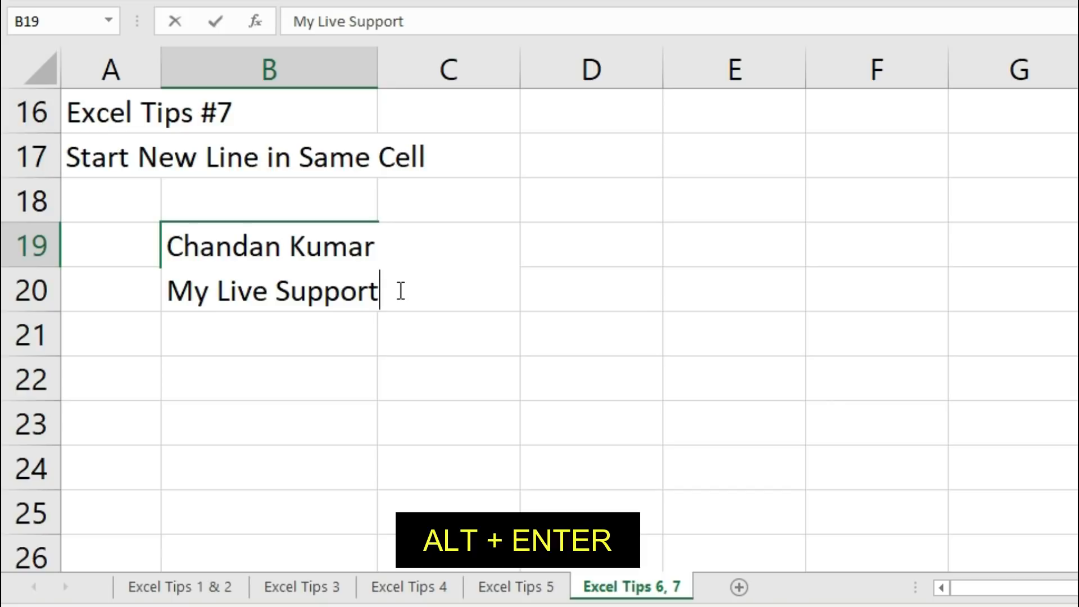
{"action": "key", "text": "alt+Return"}
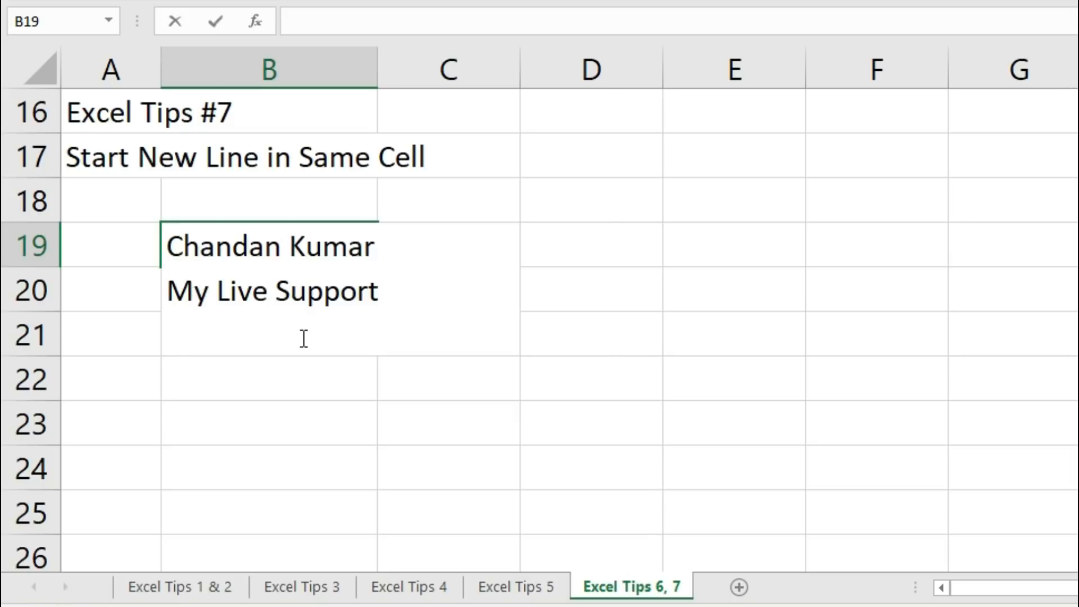
{"action": "type", "text": "YouTube C"}
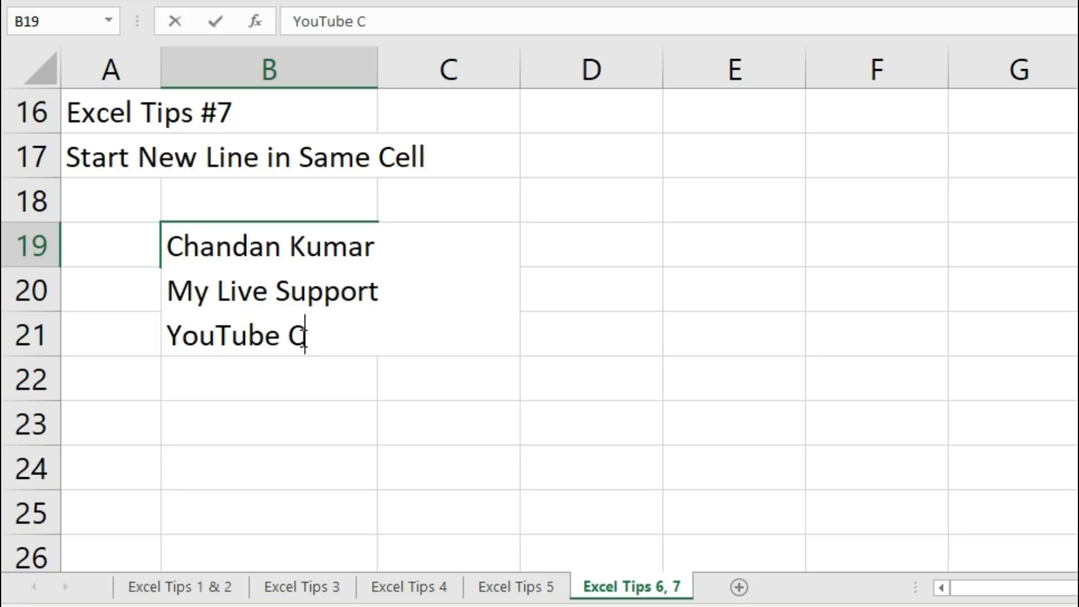
{"action": "type", "text": "hannel"}
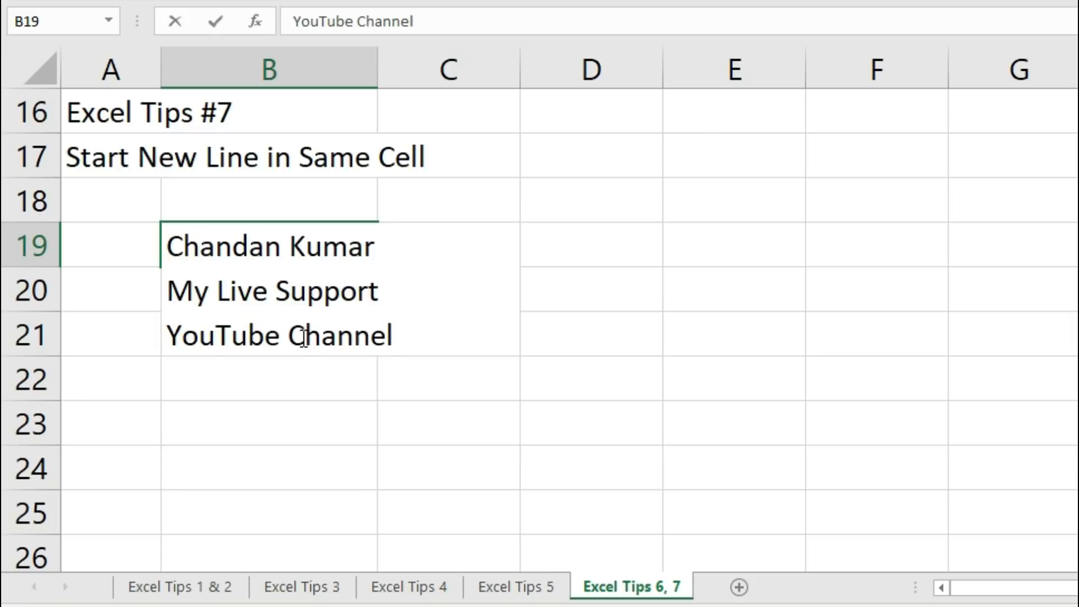
{"action": "key", "text": "Return"}
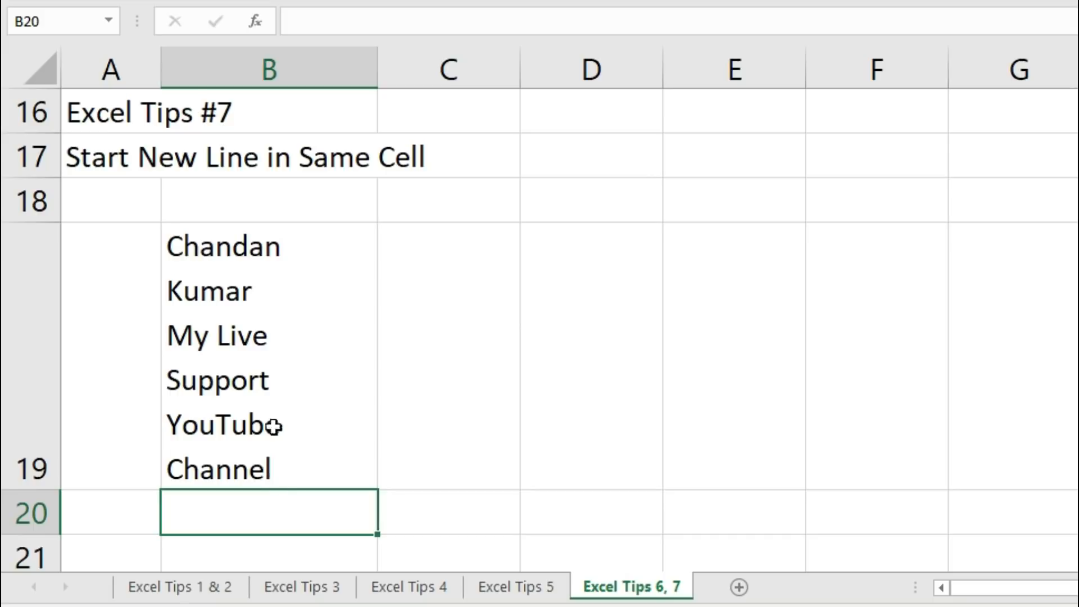
{"action": "left_click", "coordinate": [301, 62]}
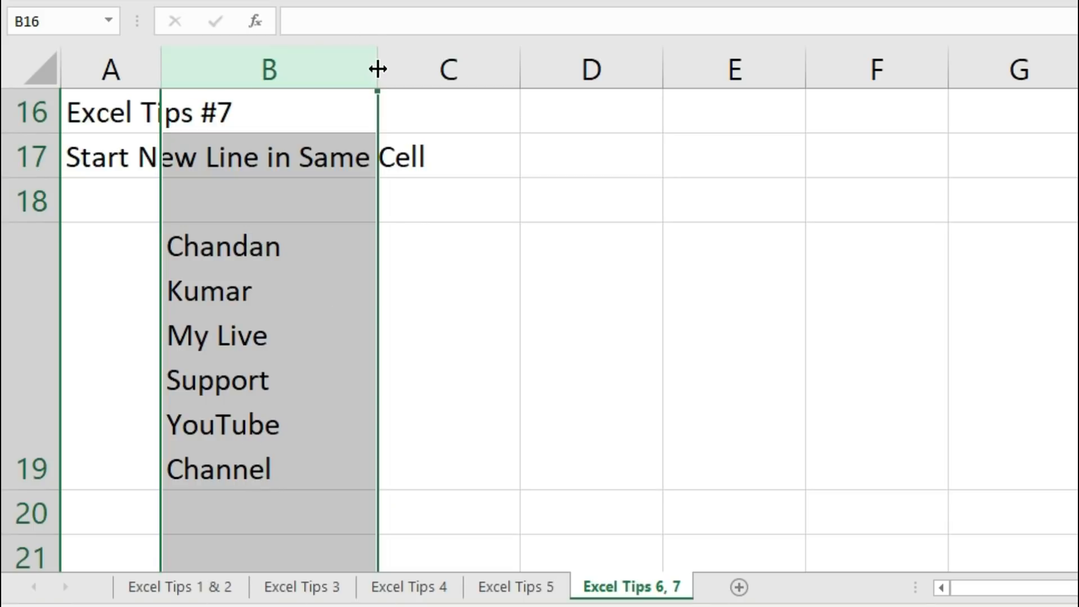
Widen column B and reduce row 19's height to fit B19's three lines
{"action": "left_click_drag", "start_coordinate": [377, 69], "coordinate": [429, 67]}
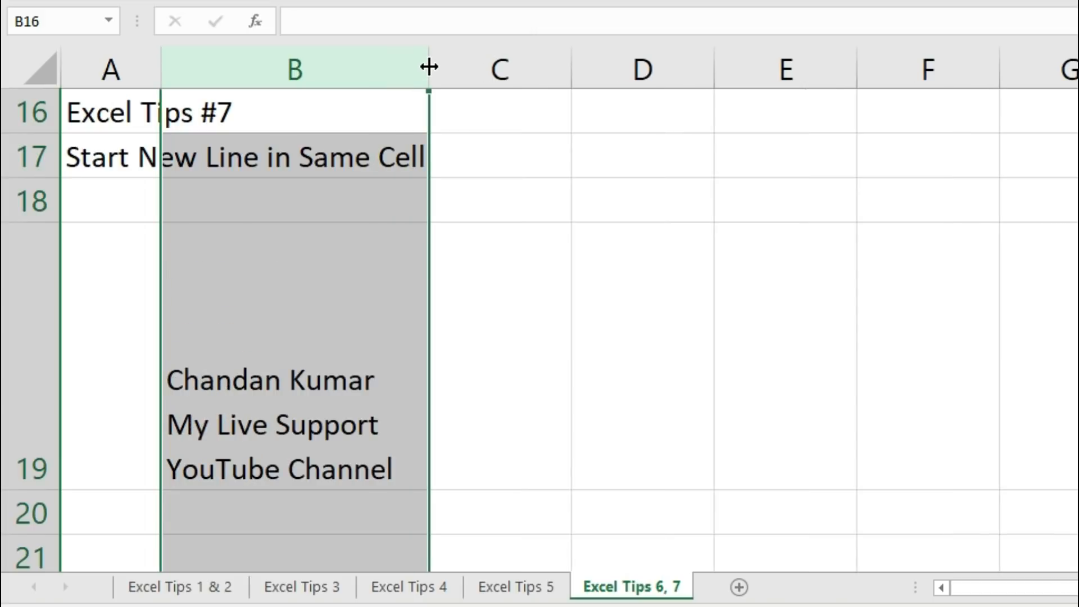
{"action": "left_click", "coordinate": [260, 295]}
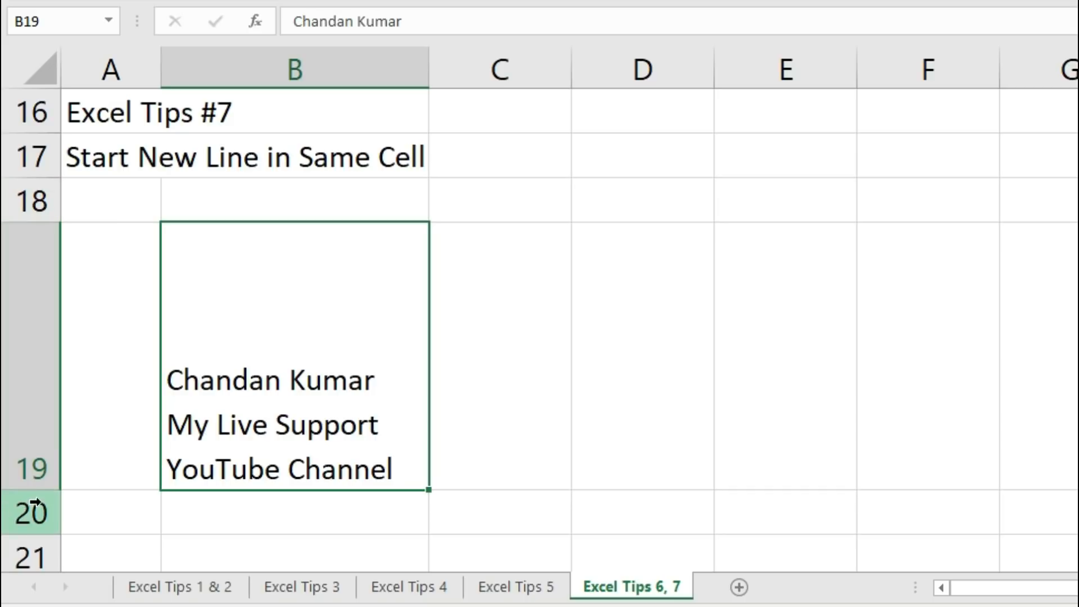
{"action": "left_click_drag", "start_coordinate": [41, 495], "coordinate": [41, 356]}
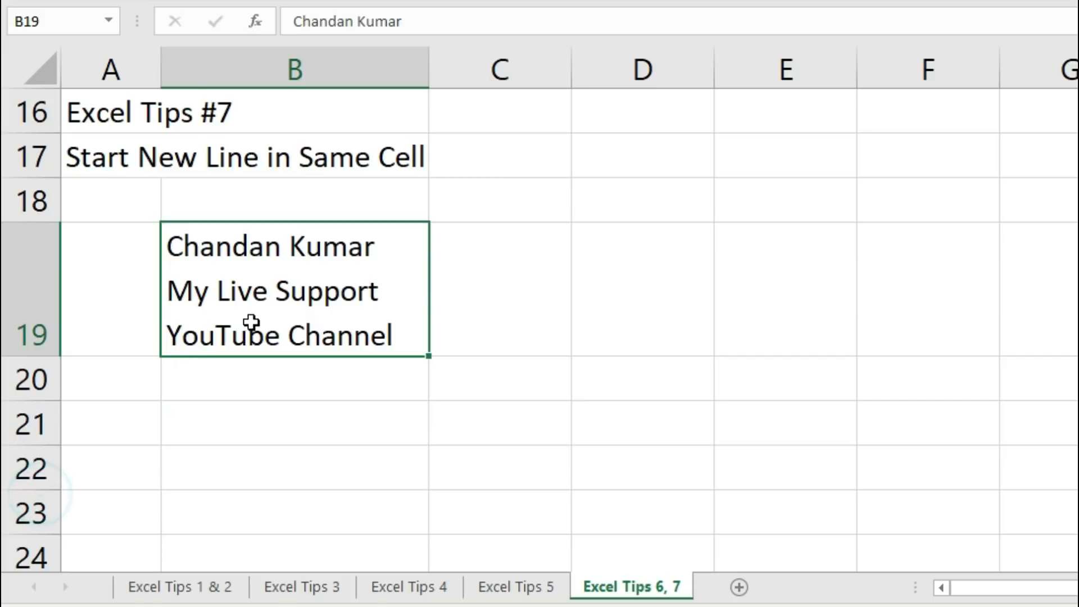